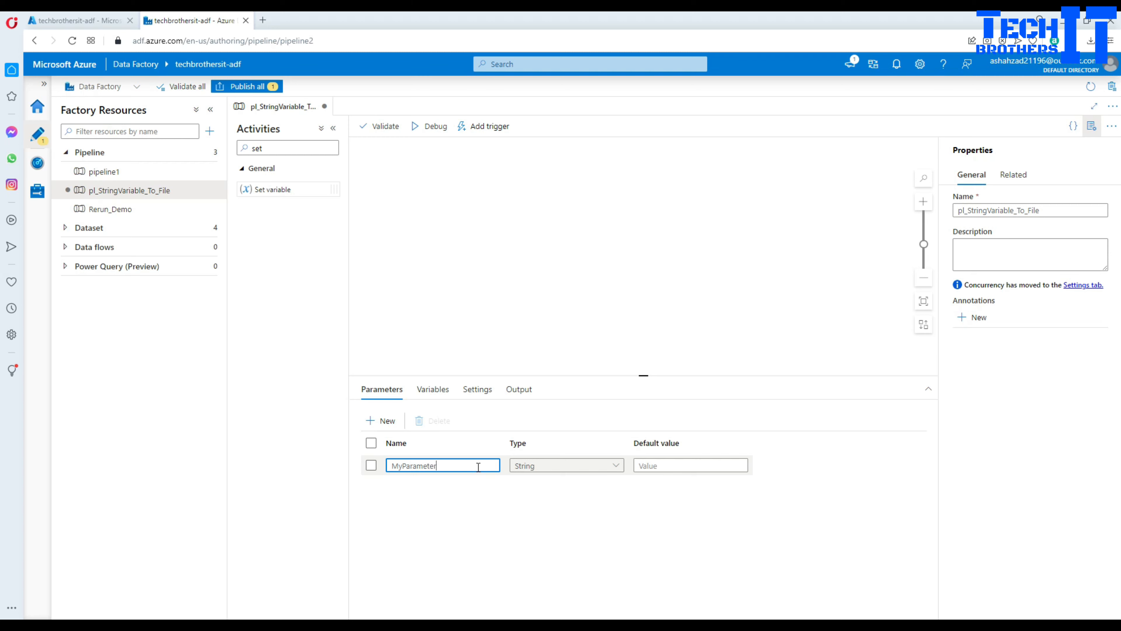
Set MyParameter's default value to "This is my test parameter" and add a Set variable activity to the pipeline canvas.
left_click(716, 467)
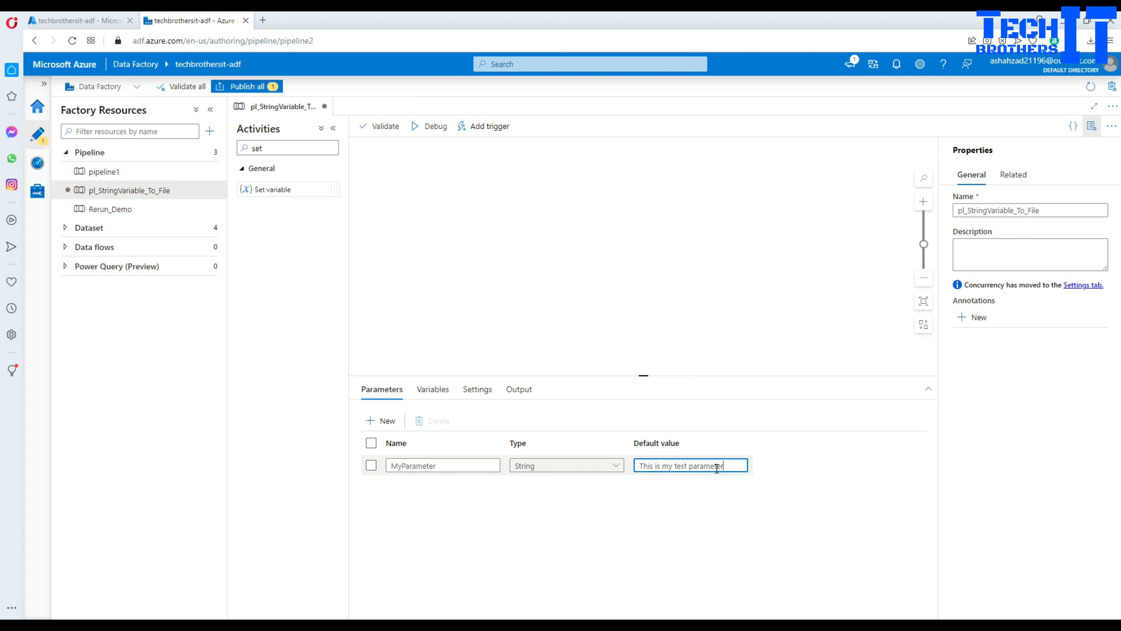
left_click(313, 150)
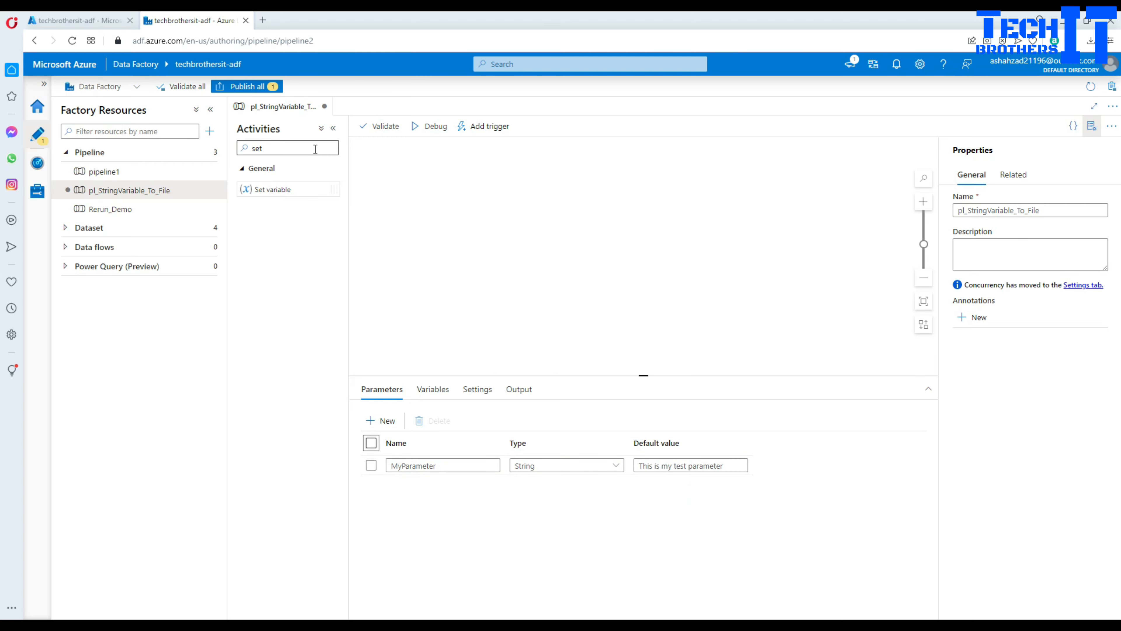
left_click_drag(286, 190, 502, 212)
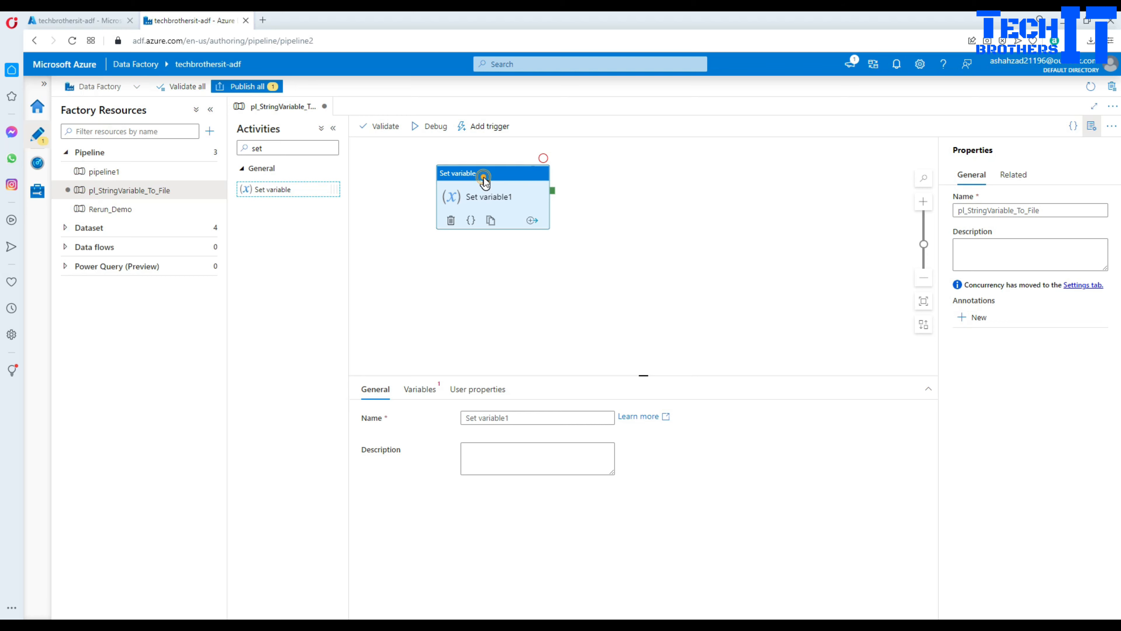
left_click(425, 393)
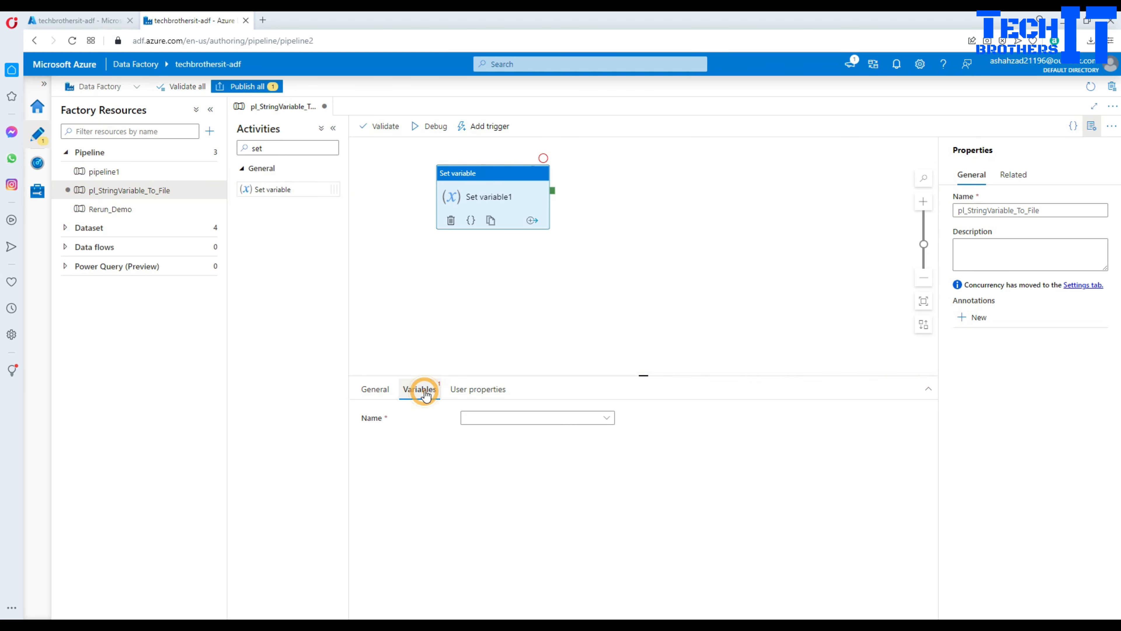
left_click(475, 418)
left_click(493, 439)
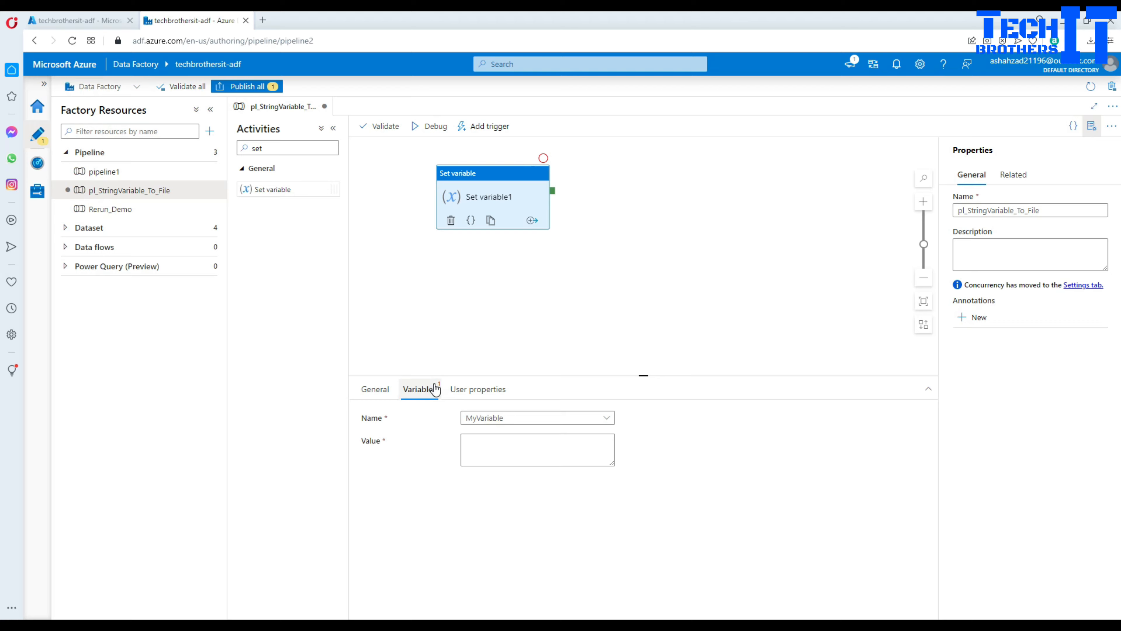
left_click(508, 454)
left_click(512, 477)
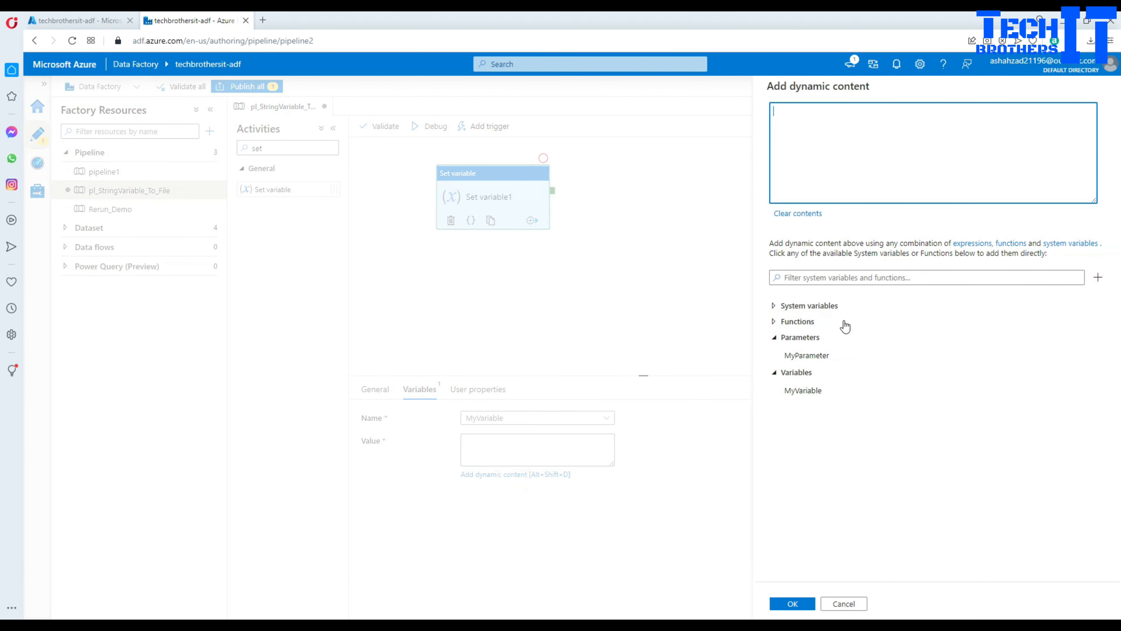
left_click(808, 356)
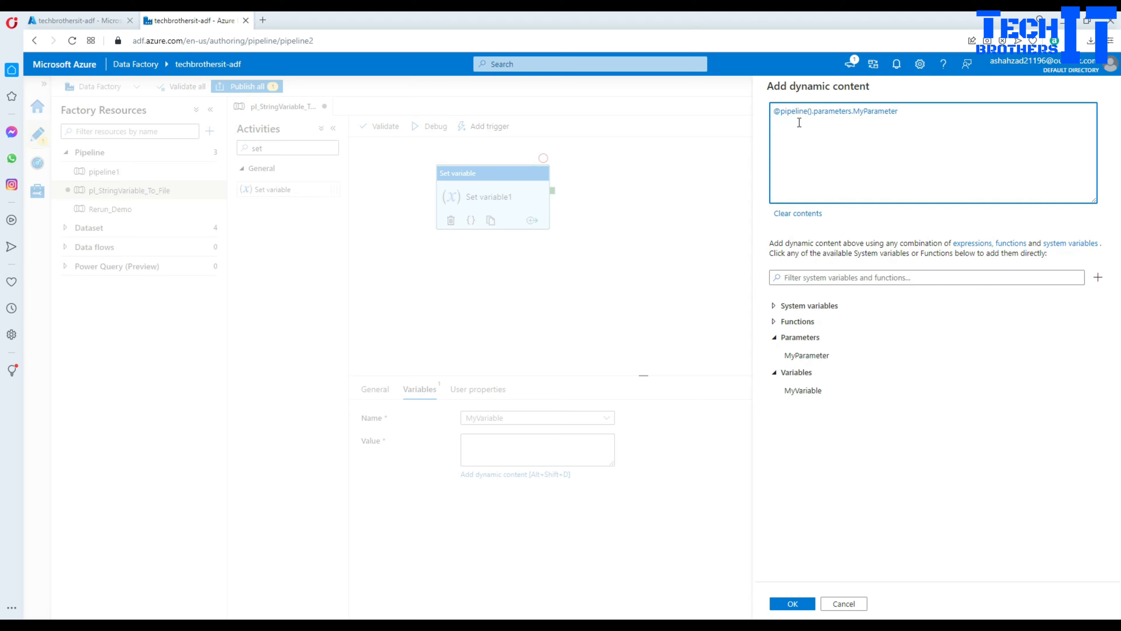
left_click(793, 603)
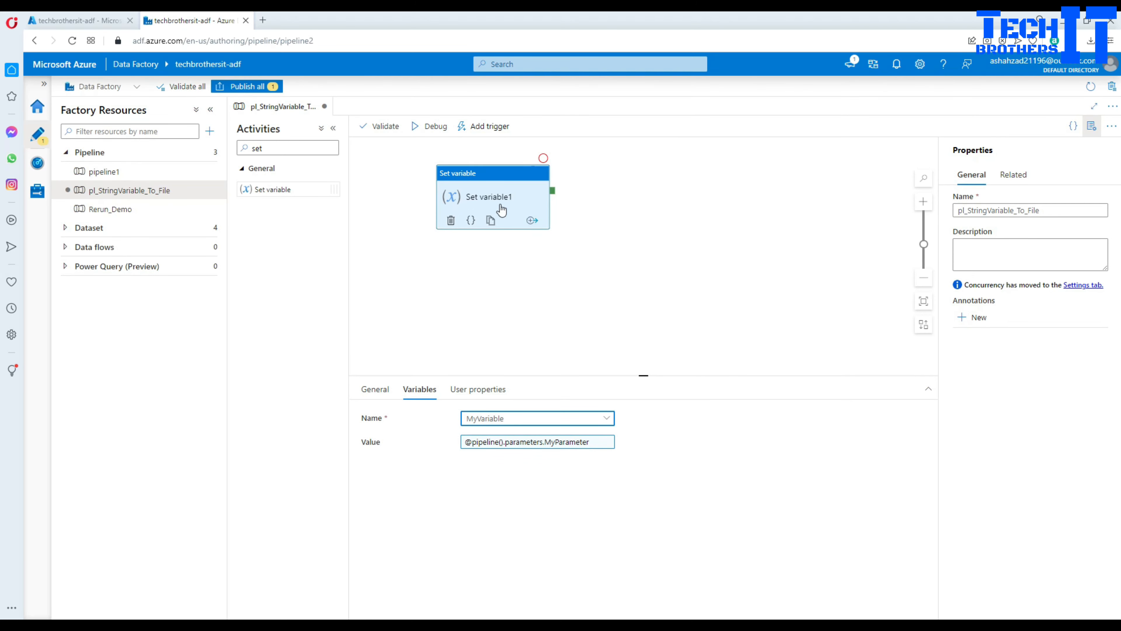
Debug-run the pipeline with MyParameter's default value and check the Set variable activity's run input and output.
left_click(435, 132)
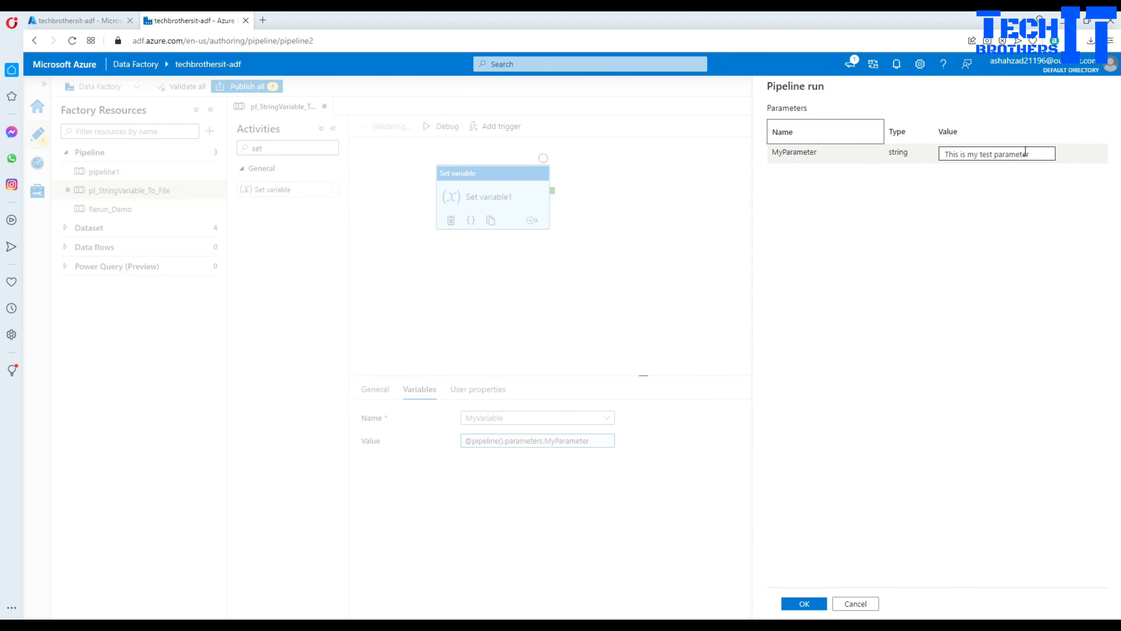
left_click(805, 603)
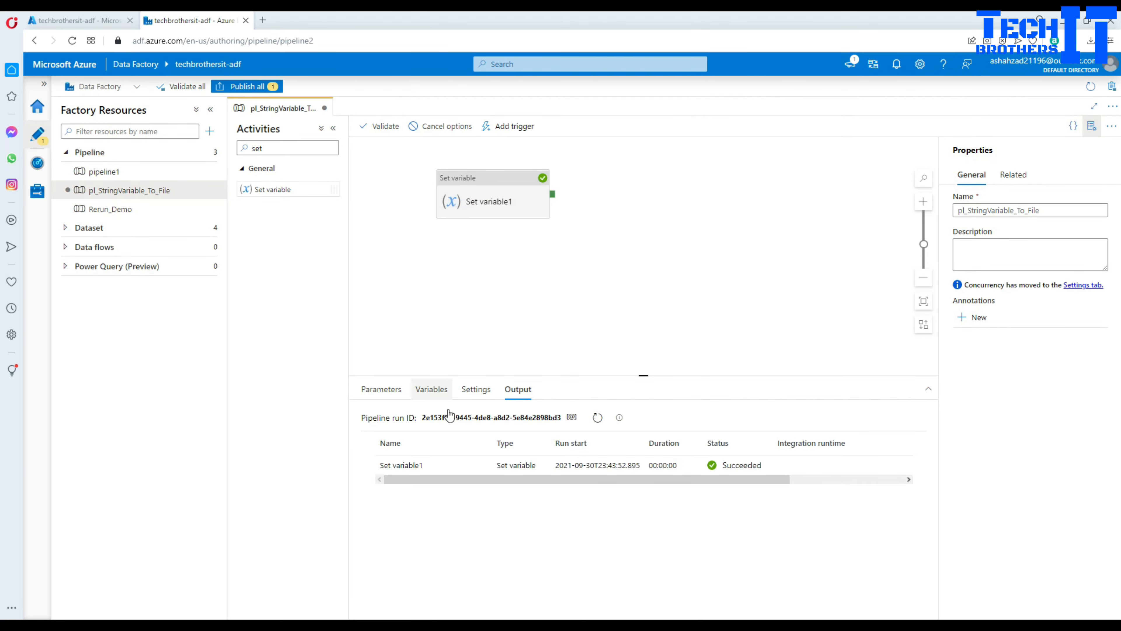
left_click(457, 466)
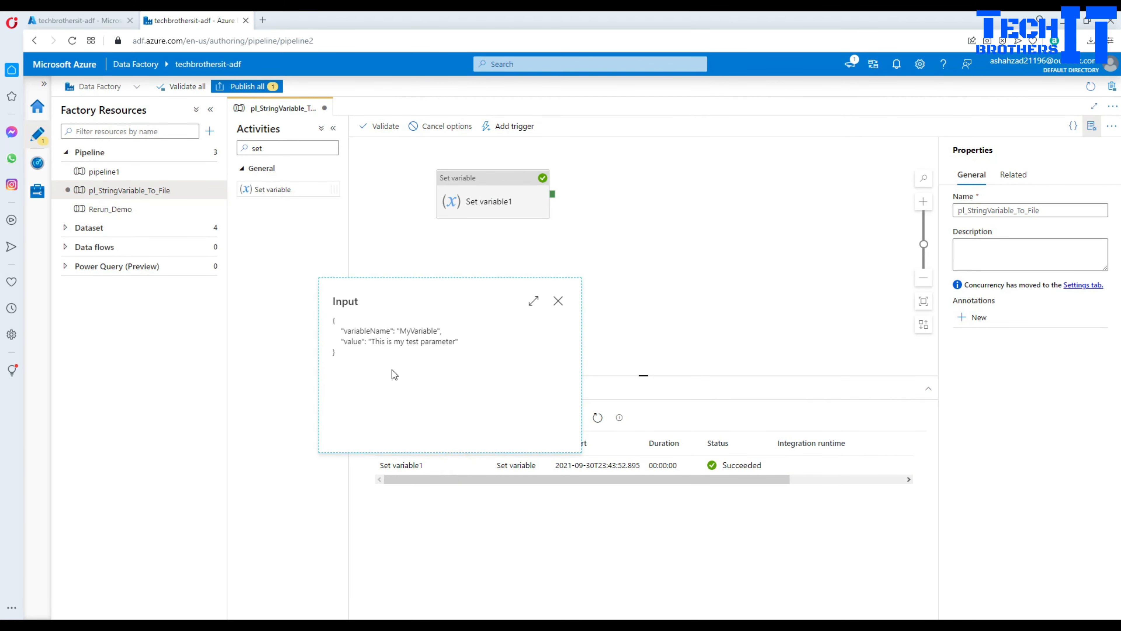
left_click_drag(383, 345, 457, 342)
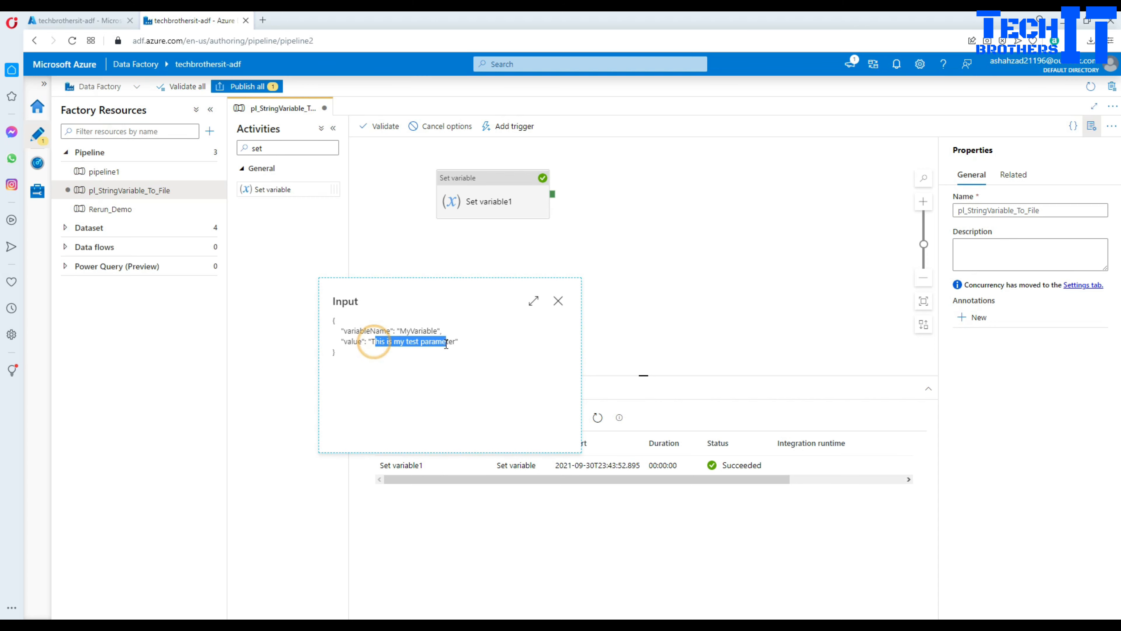
left_click(558, 301)
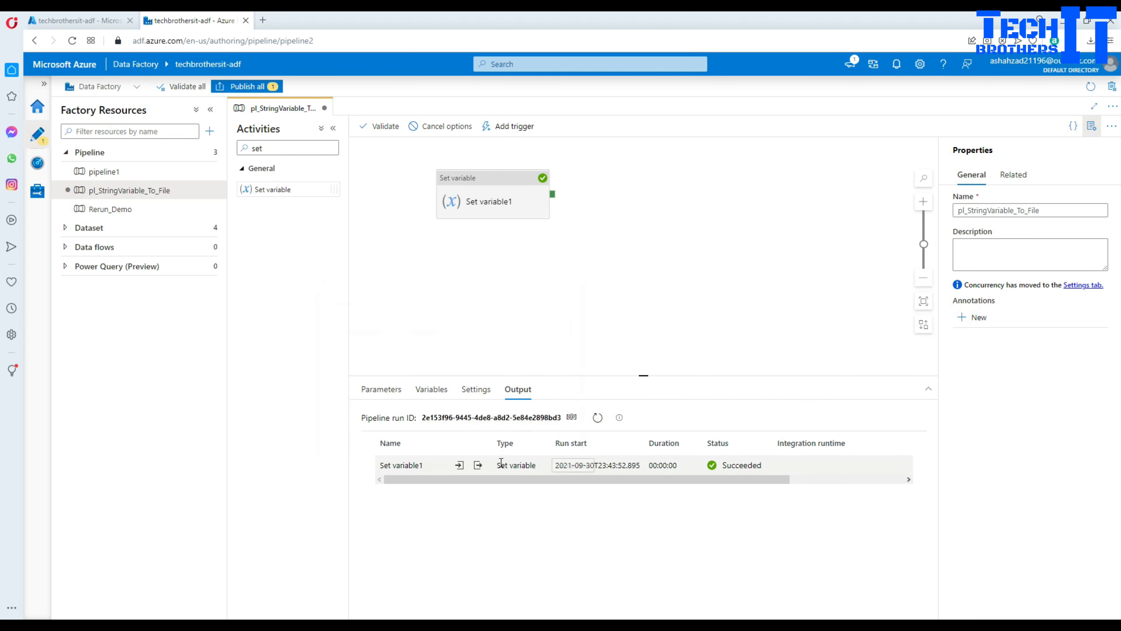
left_click(479, 464)
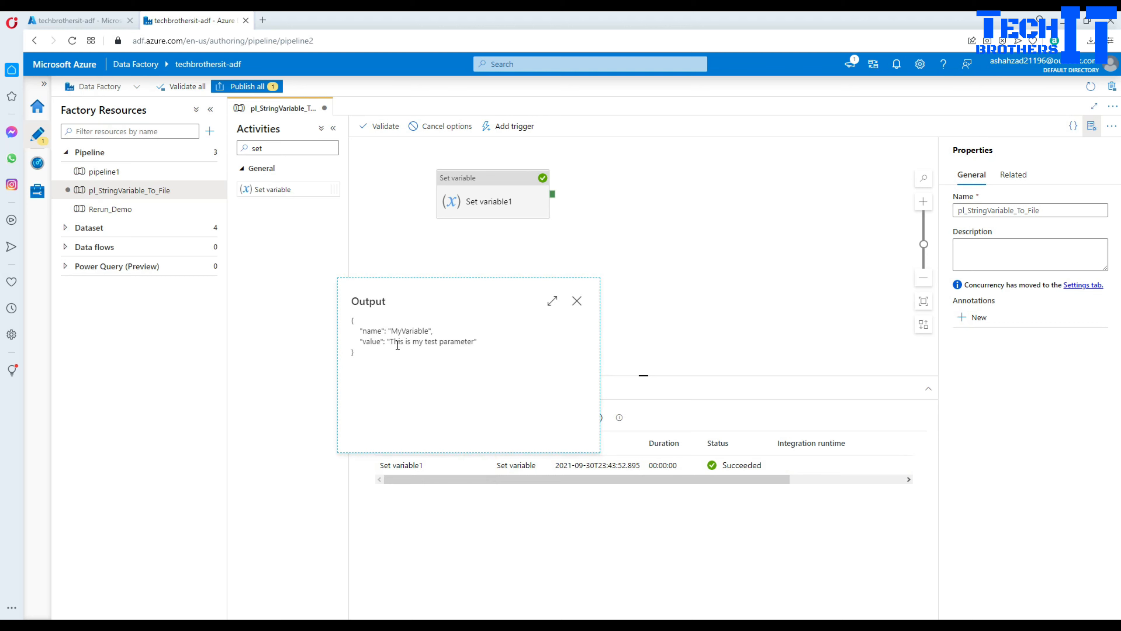
left_click_drag(391, 340, 466, 340)
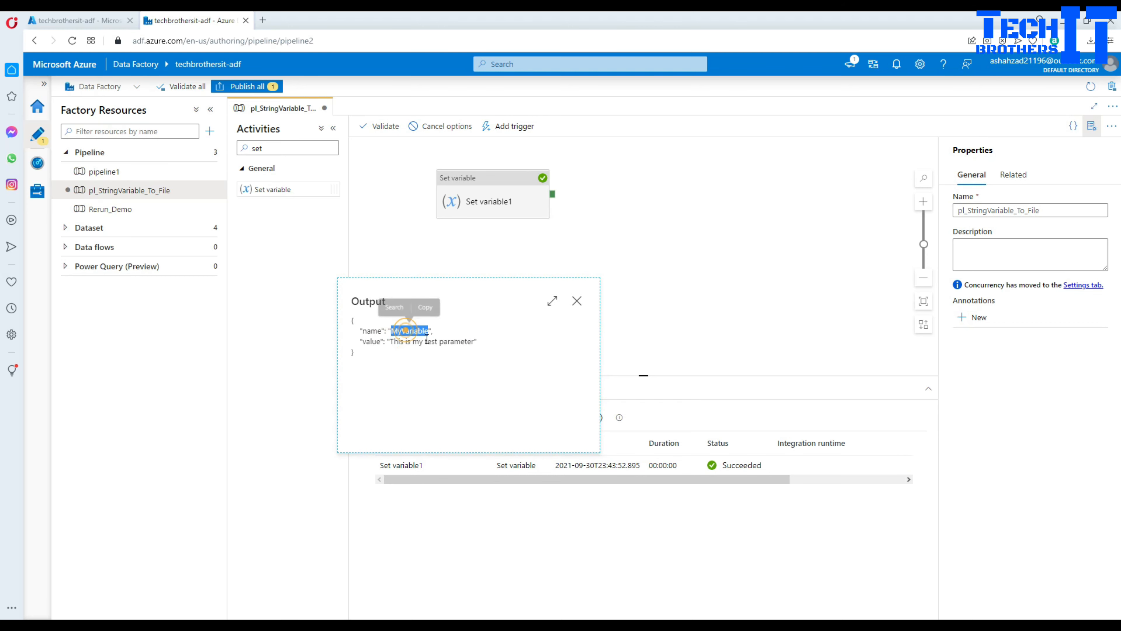
left_click(458, 340)
left_click(576, 303)
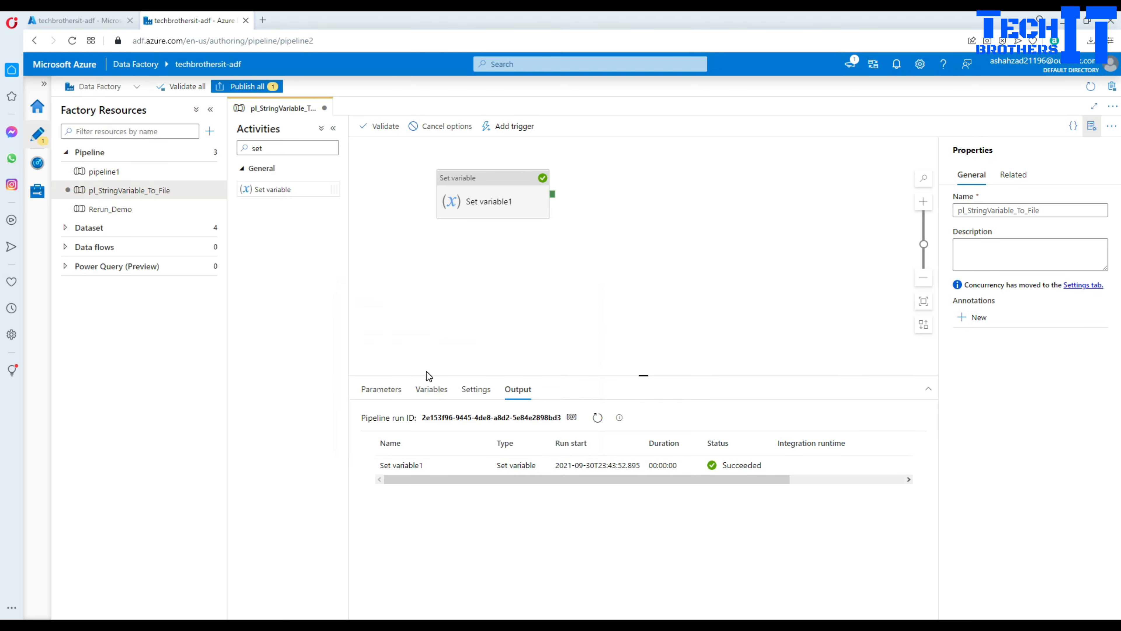
Search the activities for "copy" and add a Copy data activity beside the Set variable activity.
left_click(501, 208)
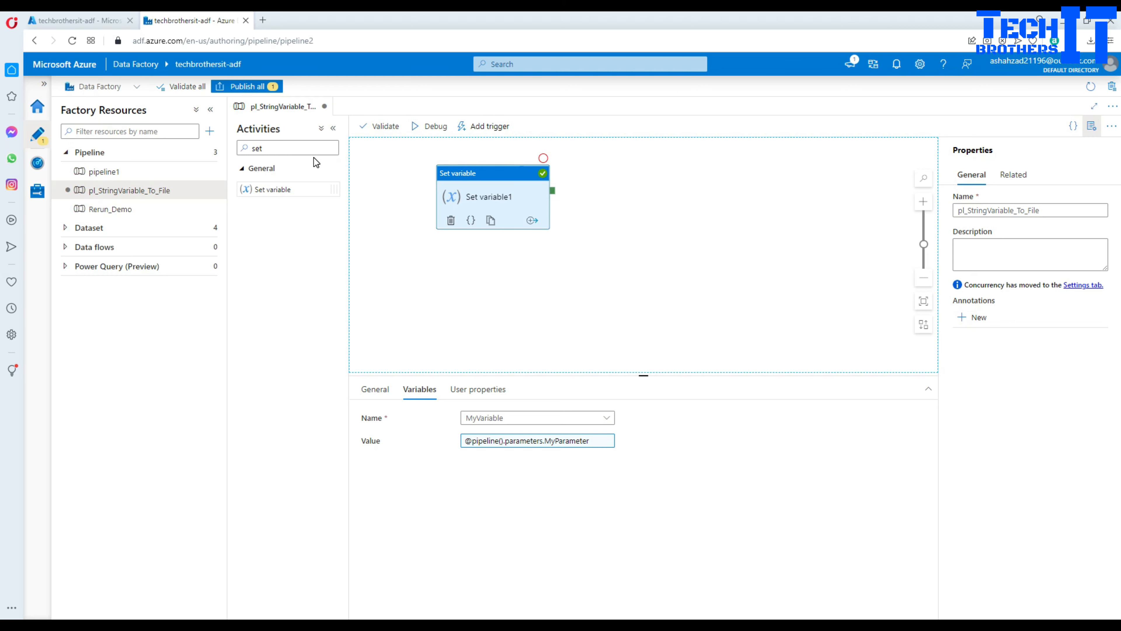
left_click_drag(303, 148, 251, 145)
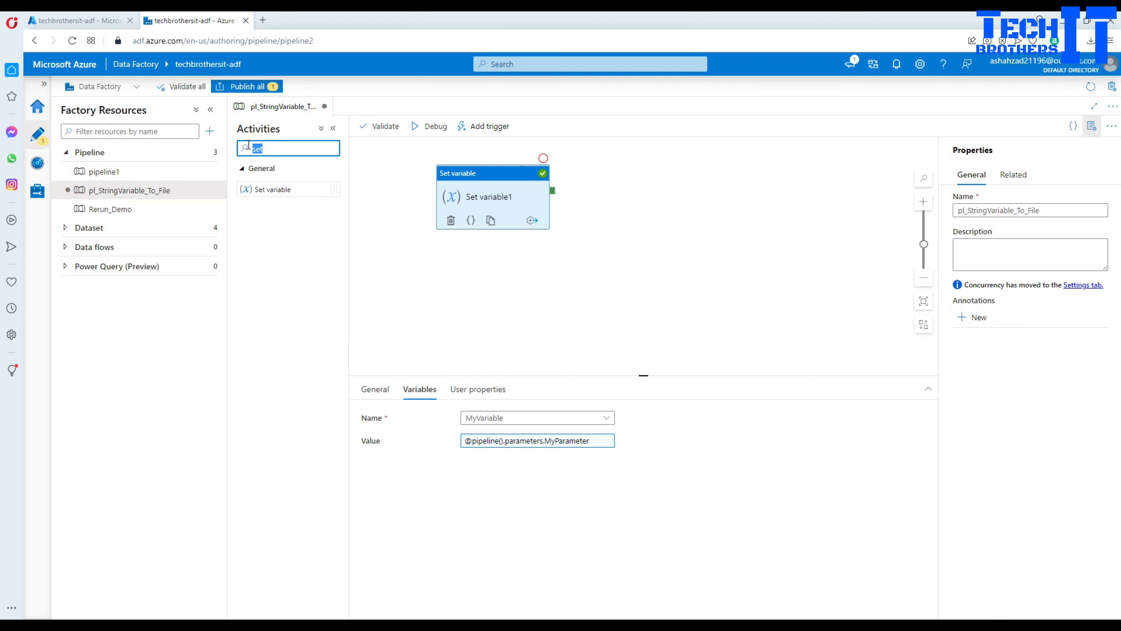
key("BackSpace")
left_click(492, 175)
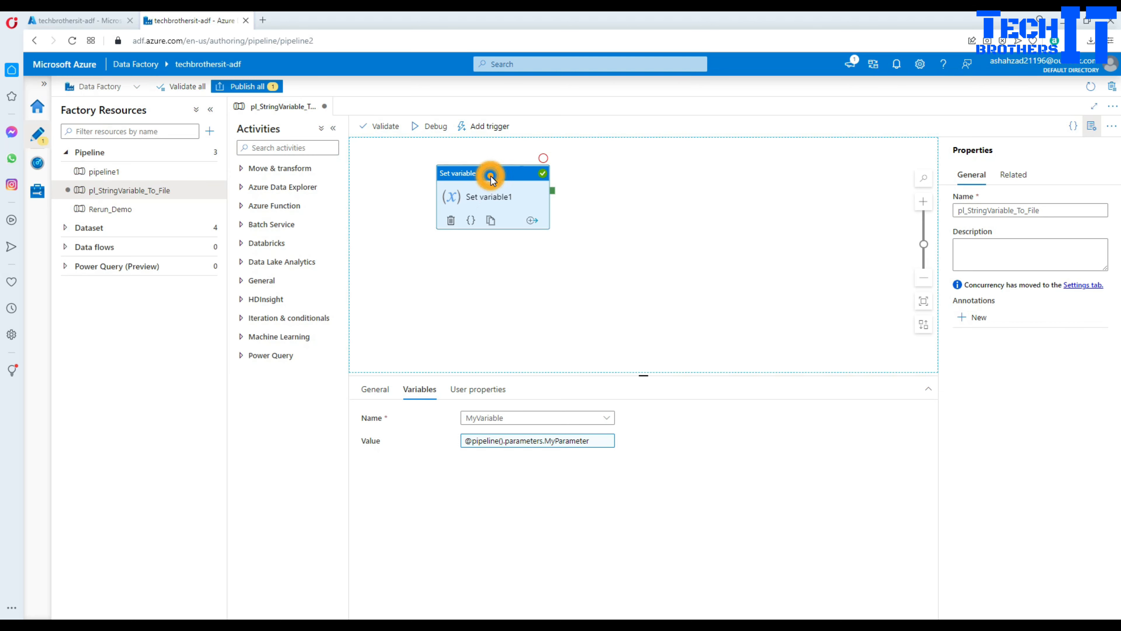
left_click(511, 302)
left_click(310, 147)
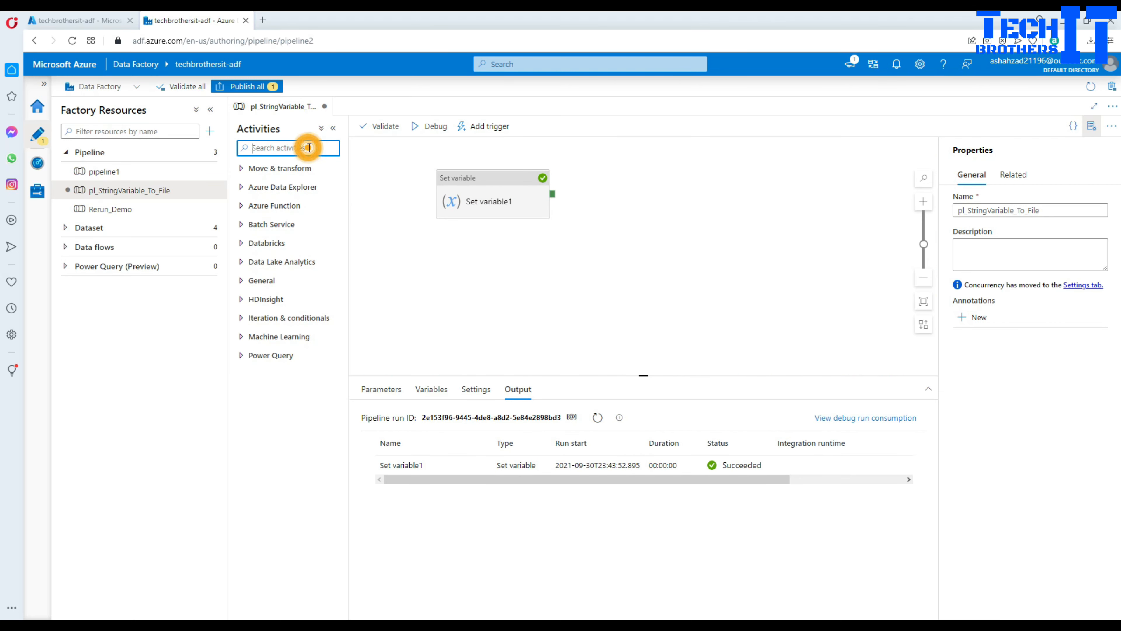
type("copy")
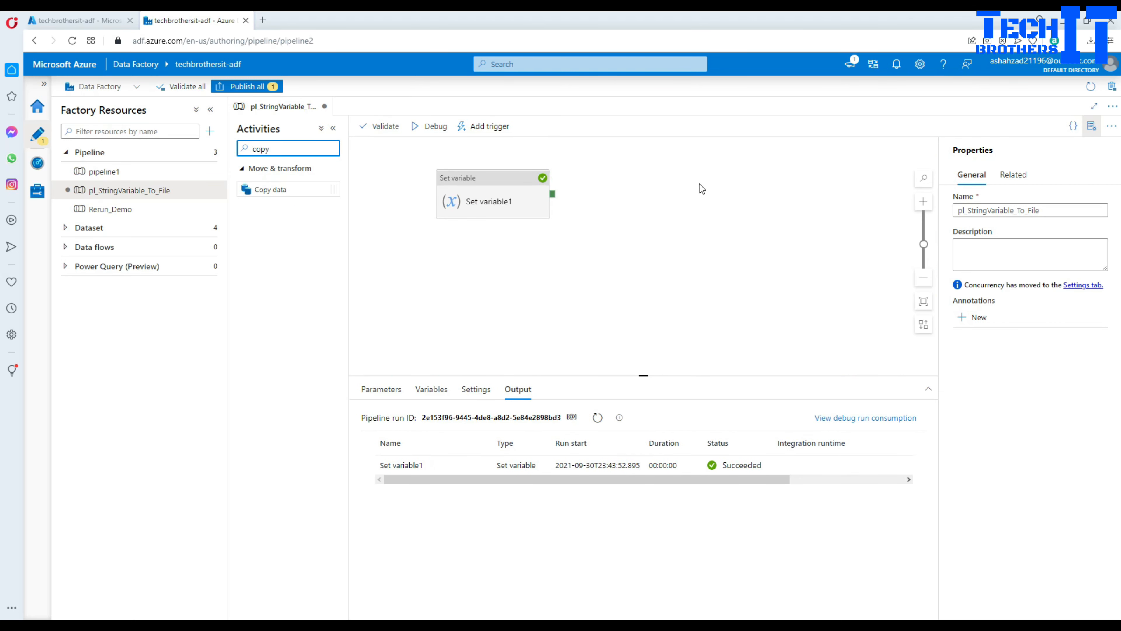
left_click_drag(268, 190, 621, 204)
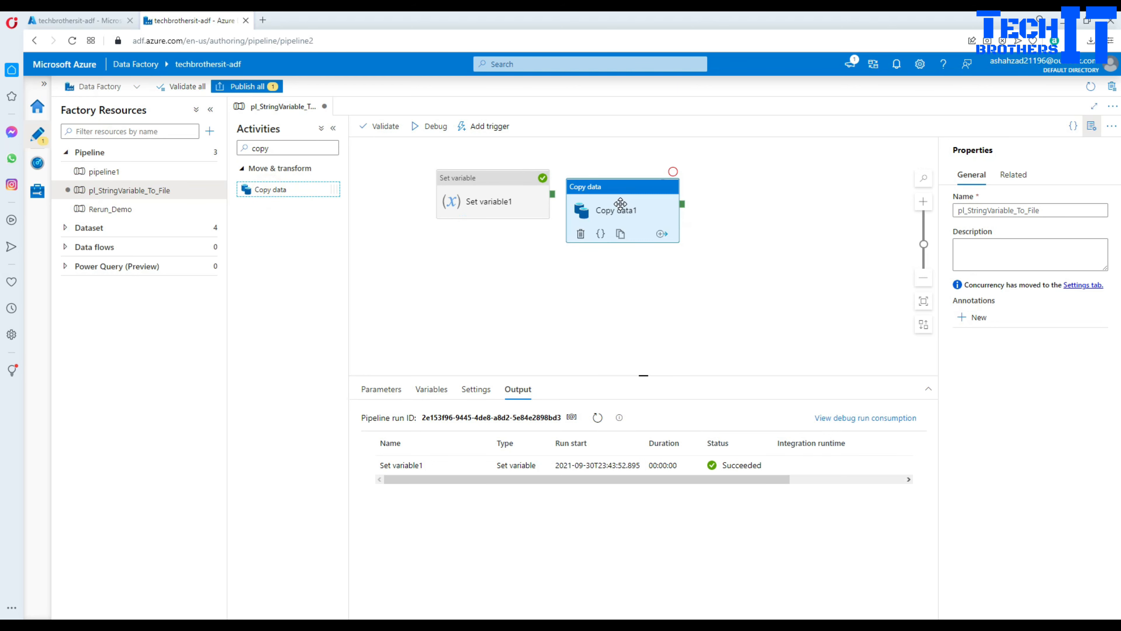
Connect the Set variable activity's success output to the Copy data activity and move Set variable farther from it.
left_click_drag(553, 194, 573, 215)
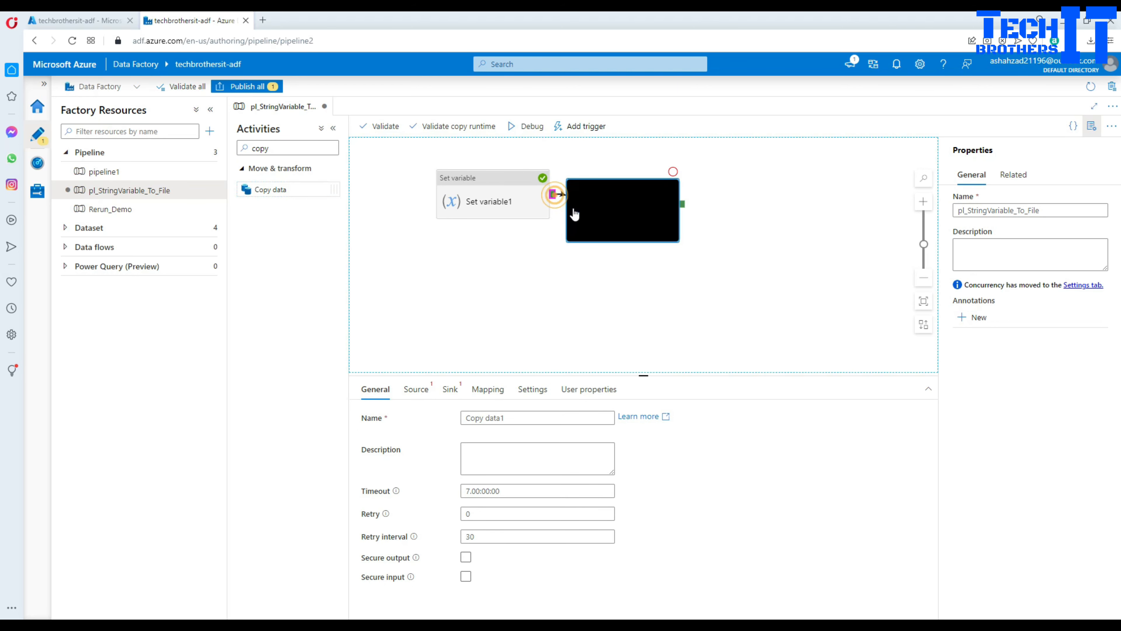
left_click(515, 188)
left_click(578, 203)
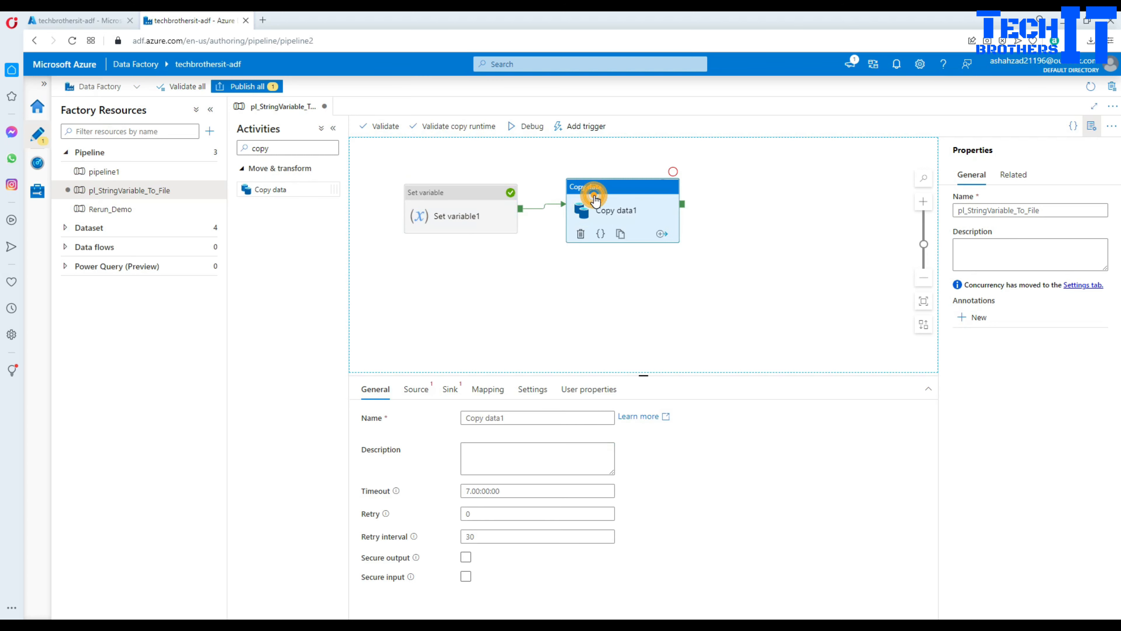
left_click(492, 221)
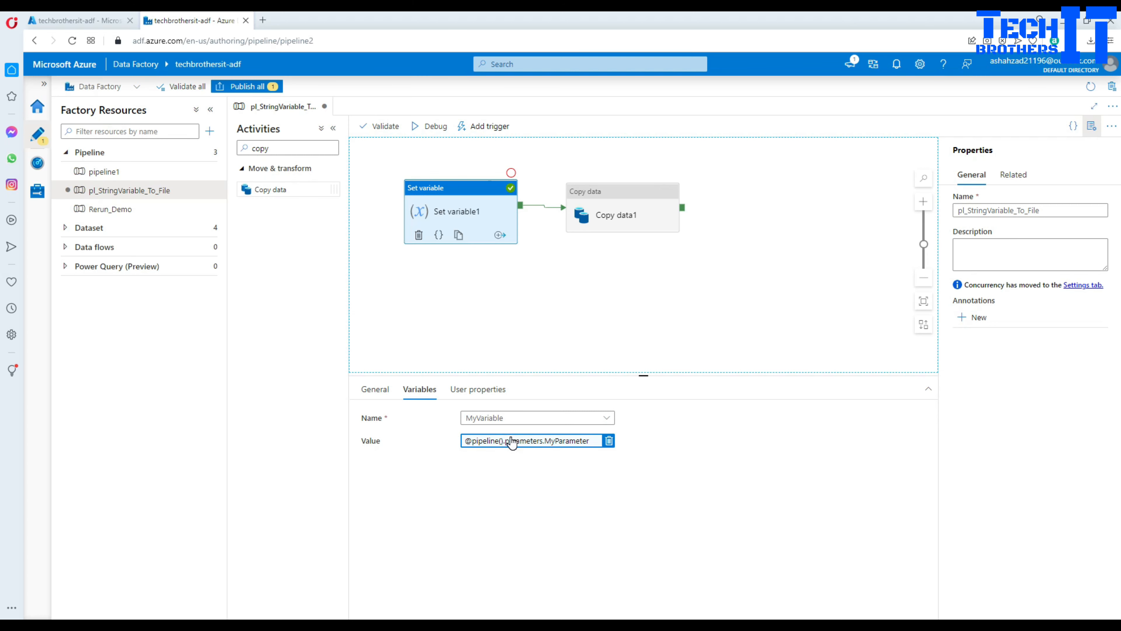
Start a new source dataset for the Copy data activity, using Azure Blob Storage and the DelimitedText format.
left_click(614, 191)
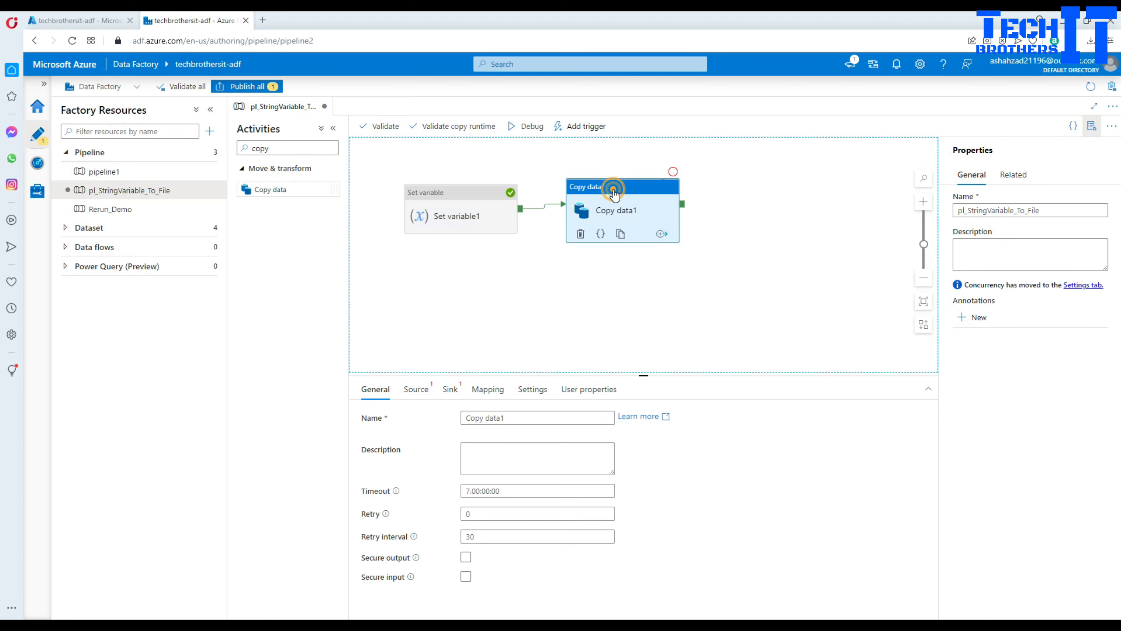
left_click_drag(474, 371, 474, 304)
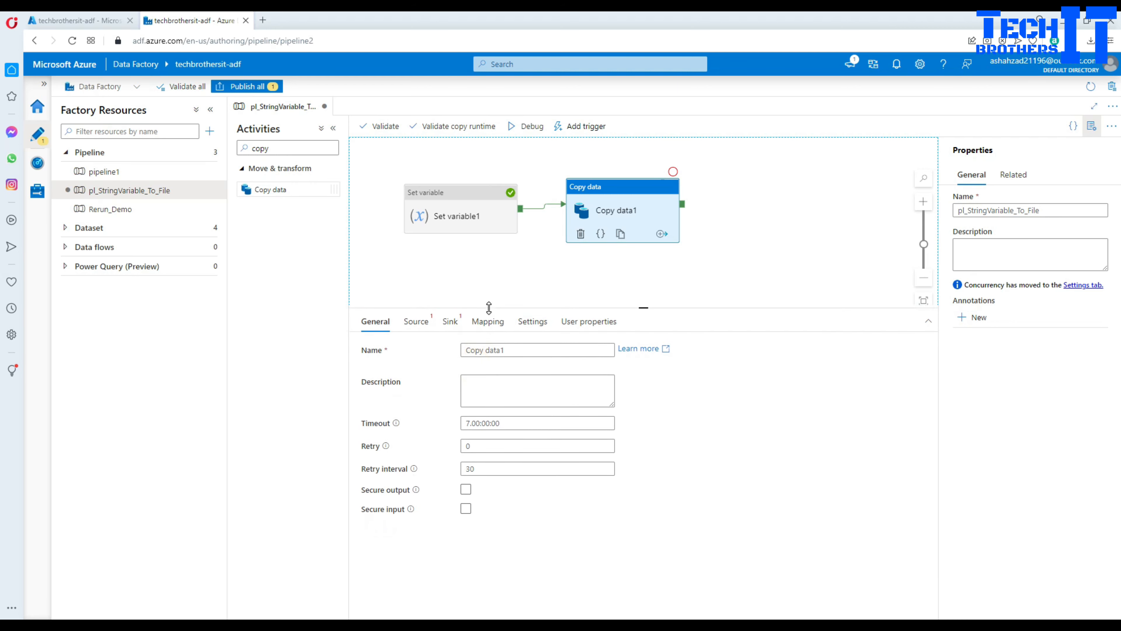
left_click(415, 321)
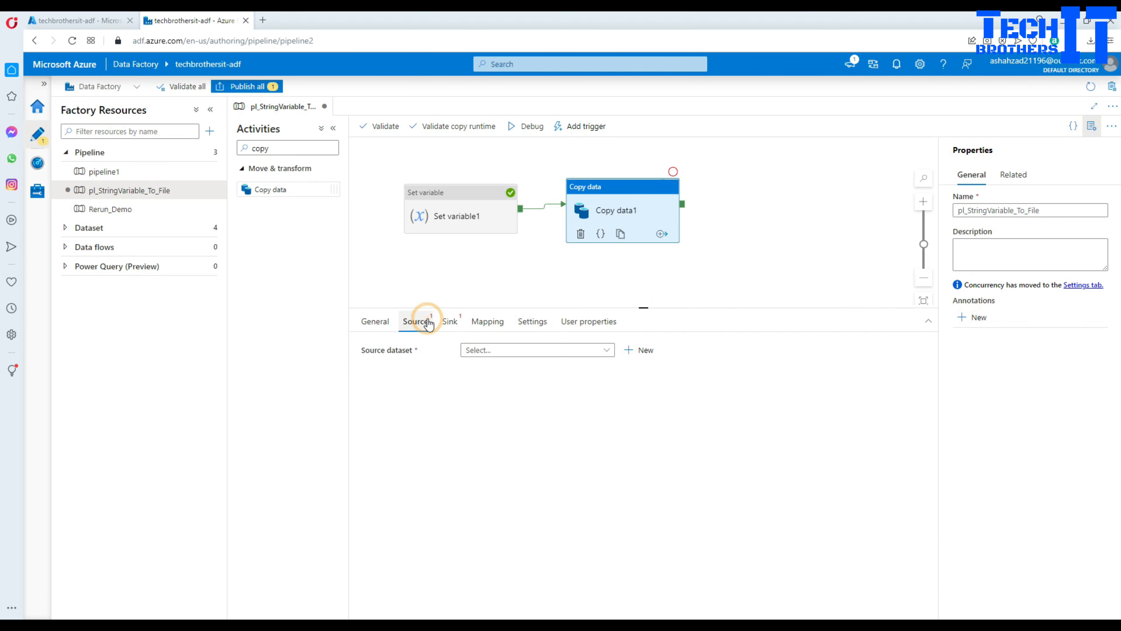
left_click(637, 354)
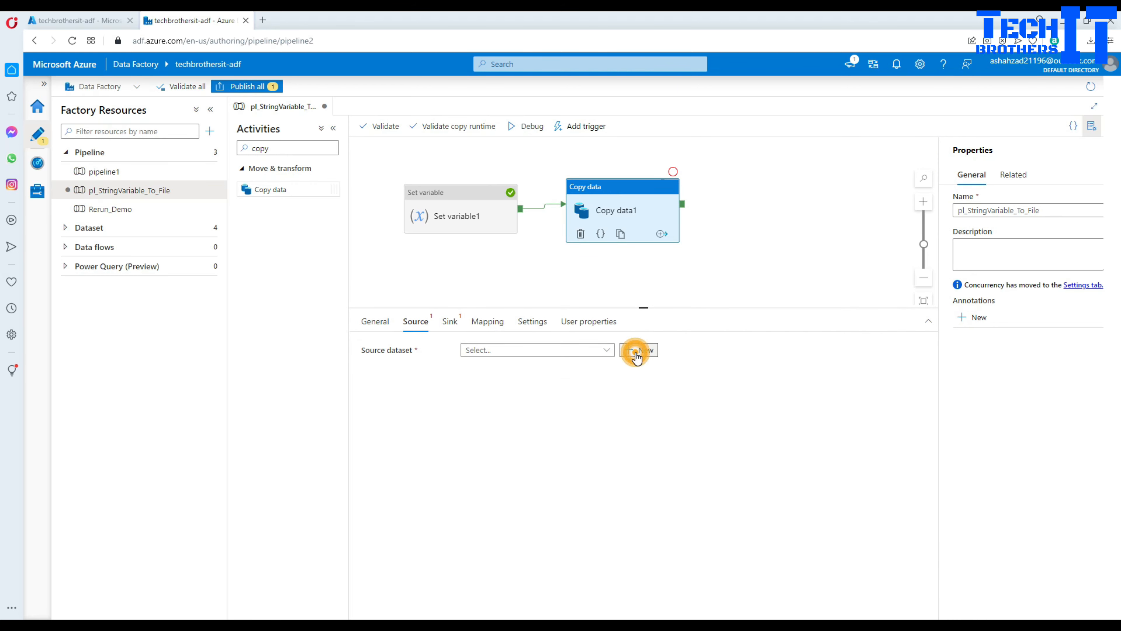
type("azure")
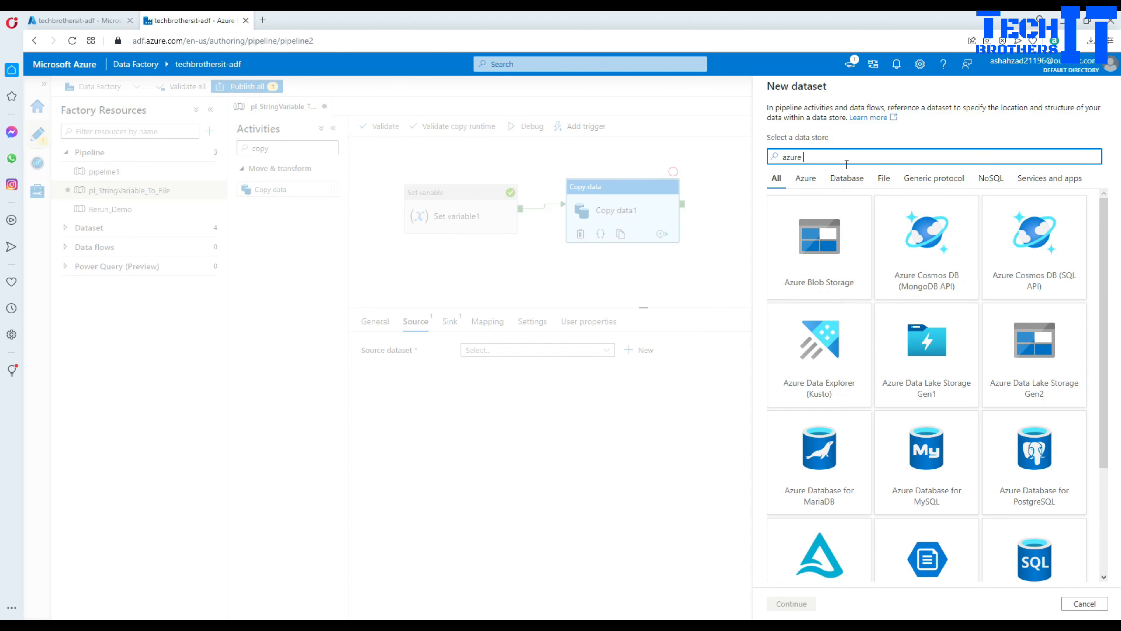
left_click(851, 268)
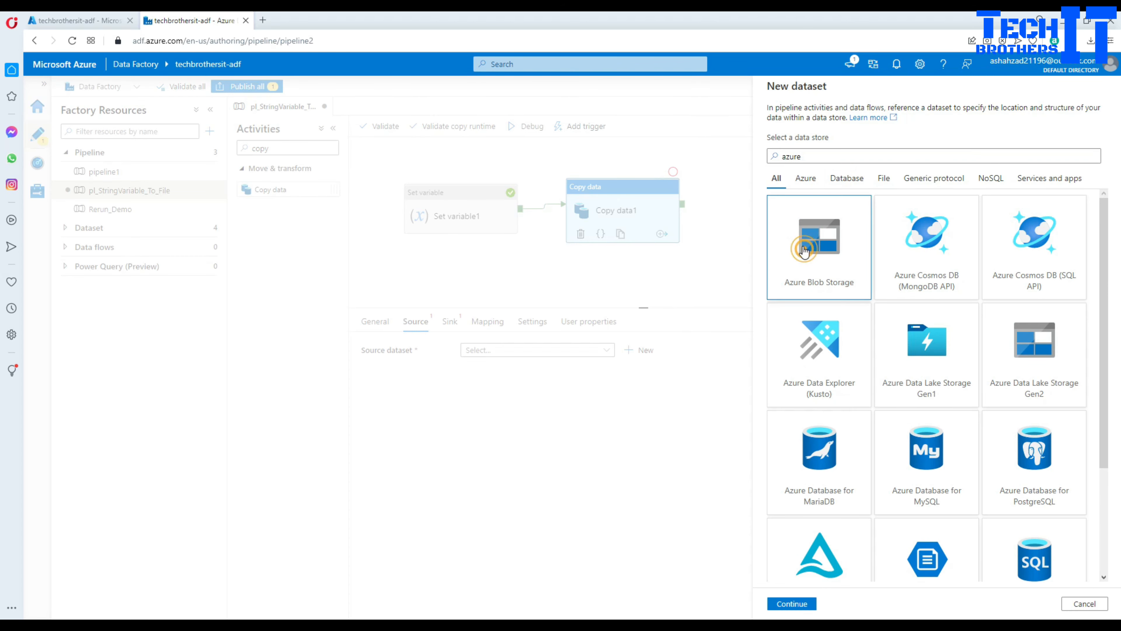
left_click(793, 603)
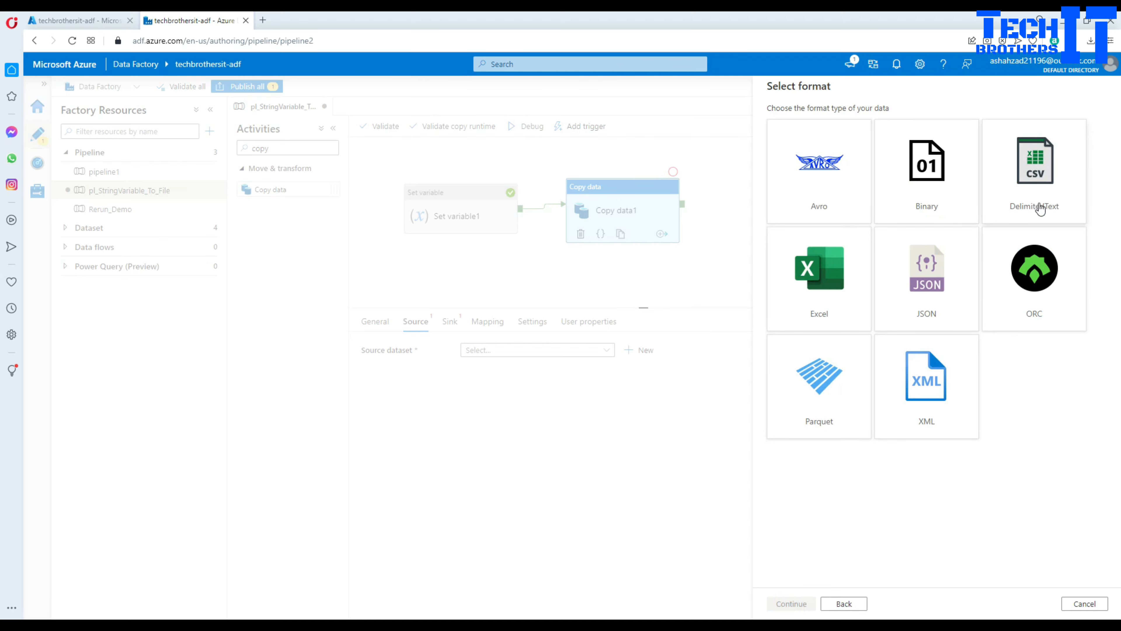
left_click(1025, 207)
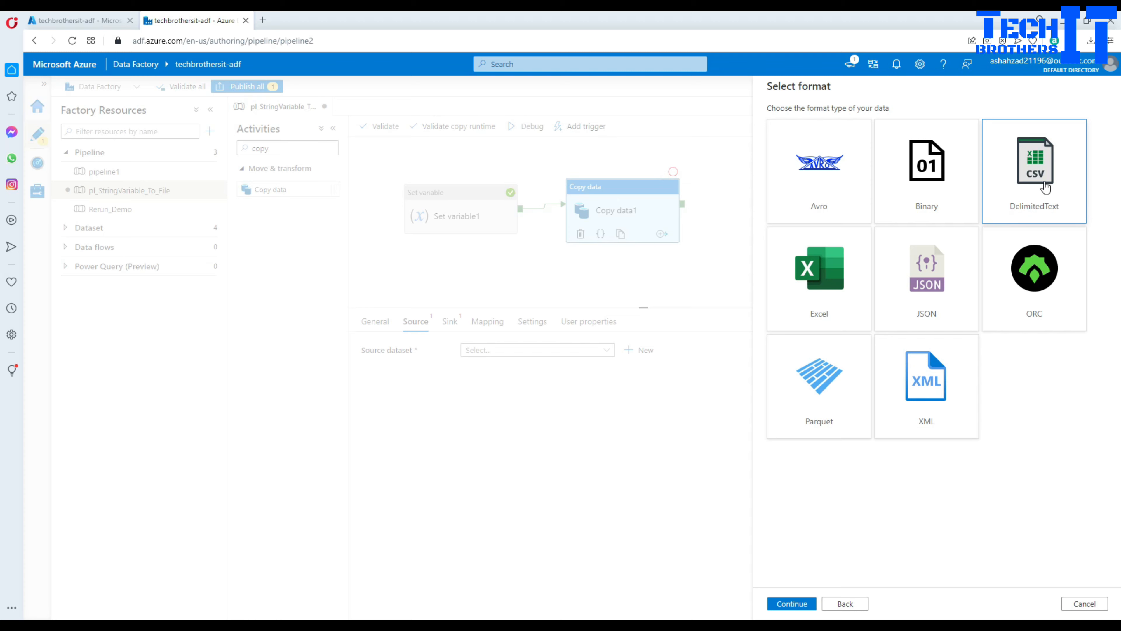
left_click(790, 603)
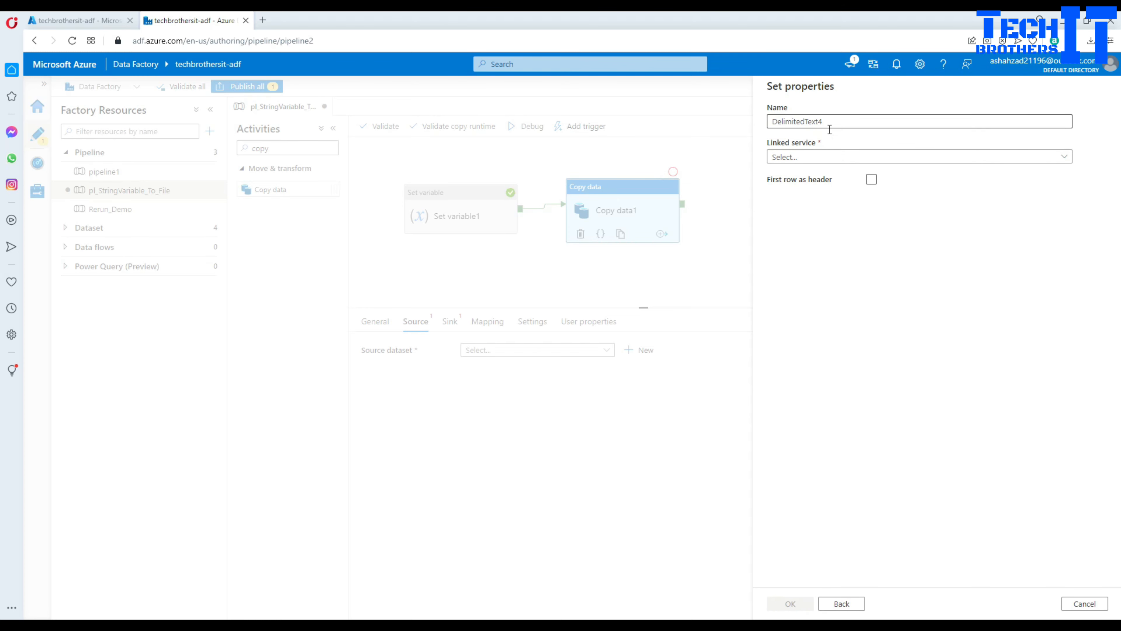
Set up a new Azure Blob Storage linked service using Azure subscription 1 and storage account techbrotherstorage, and test its connection.
left_click(821, 157)
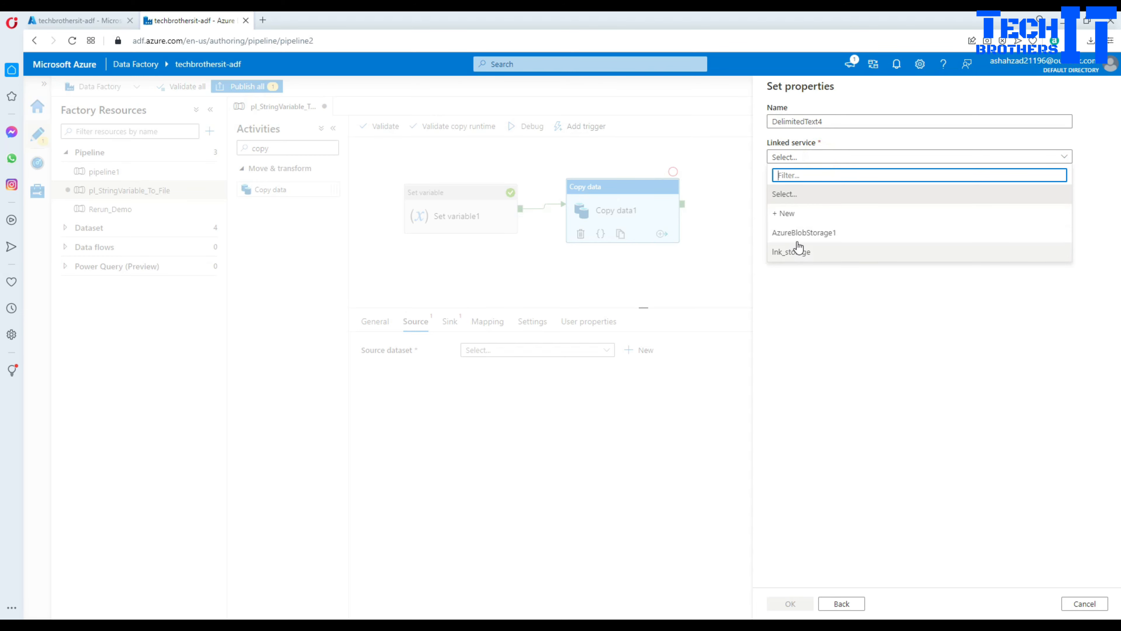
left_click(800, 214)
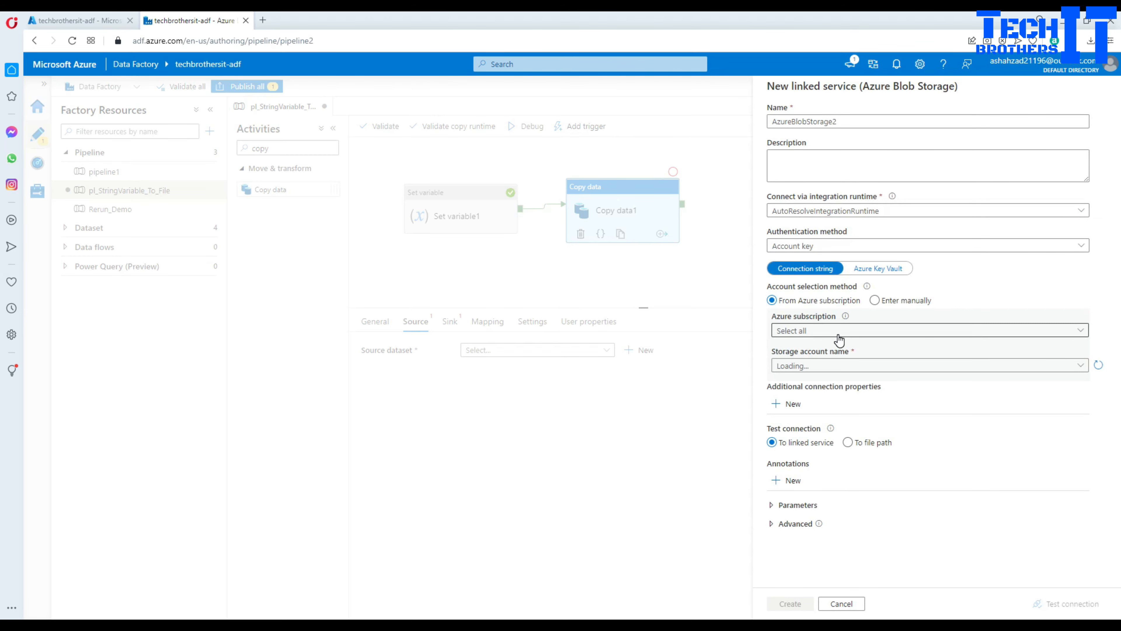
left_click(838, 332)
left_click(828, 366)
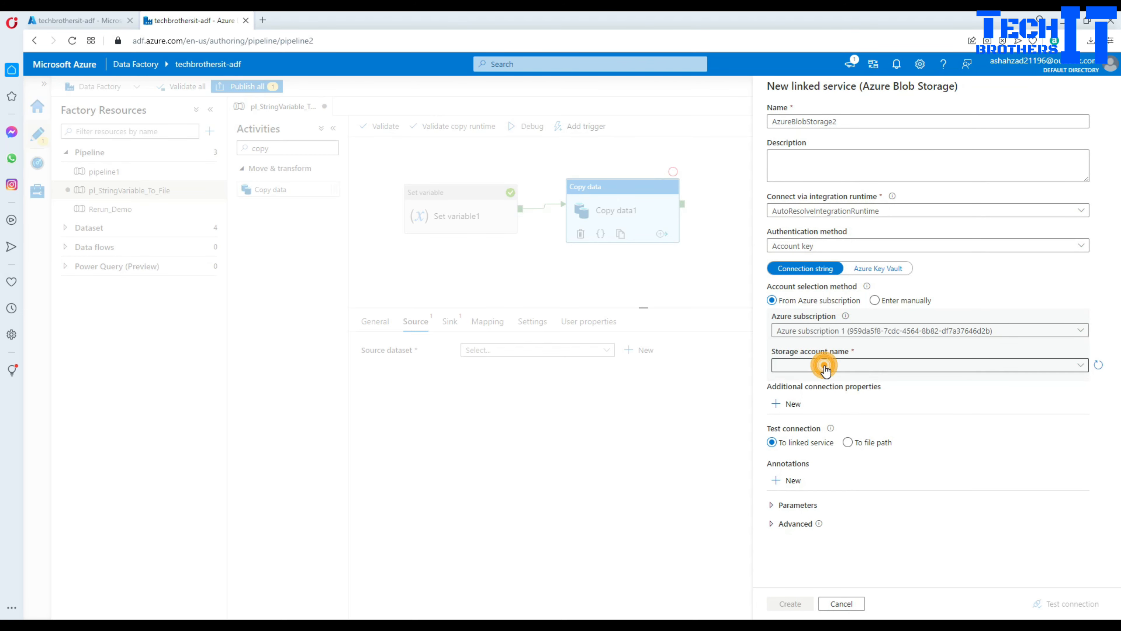
left_click(847, 370)
left_click(798, 387)
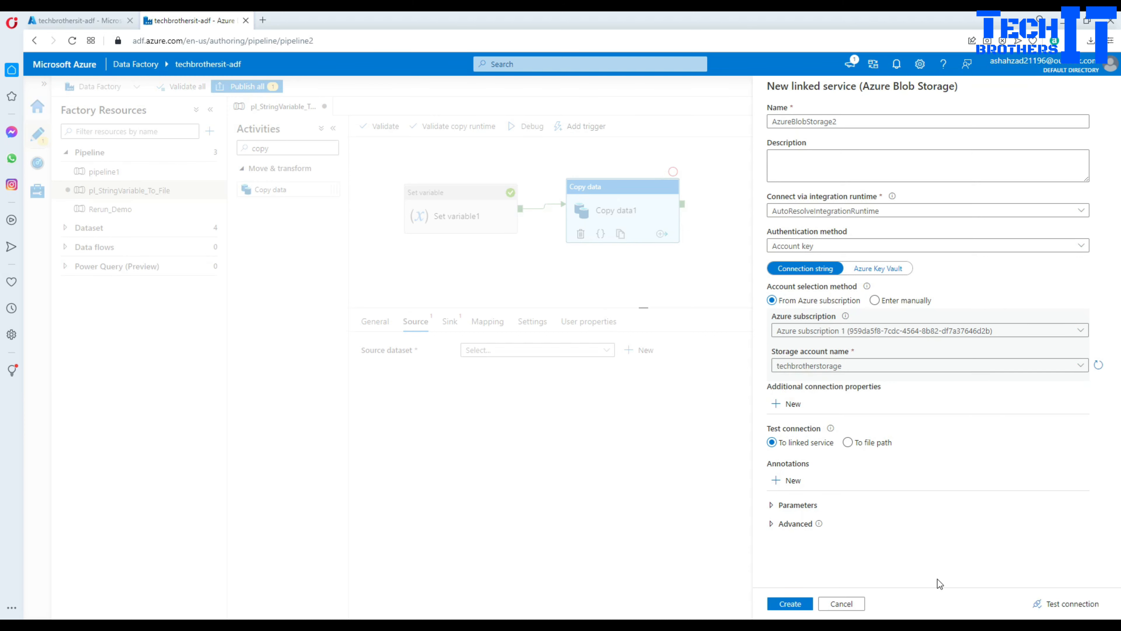
left_click(1059, 603)
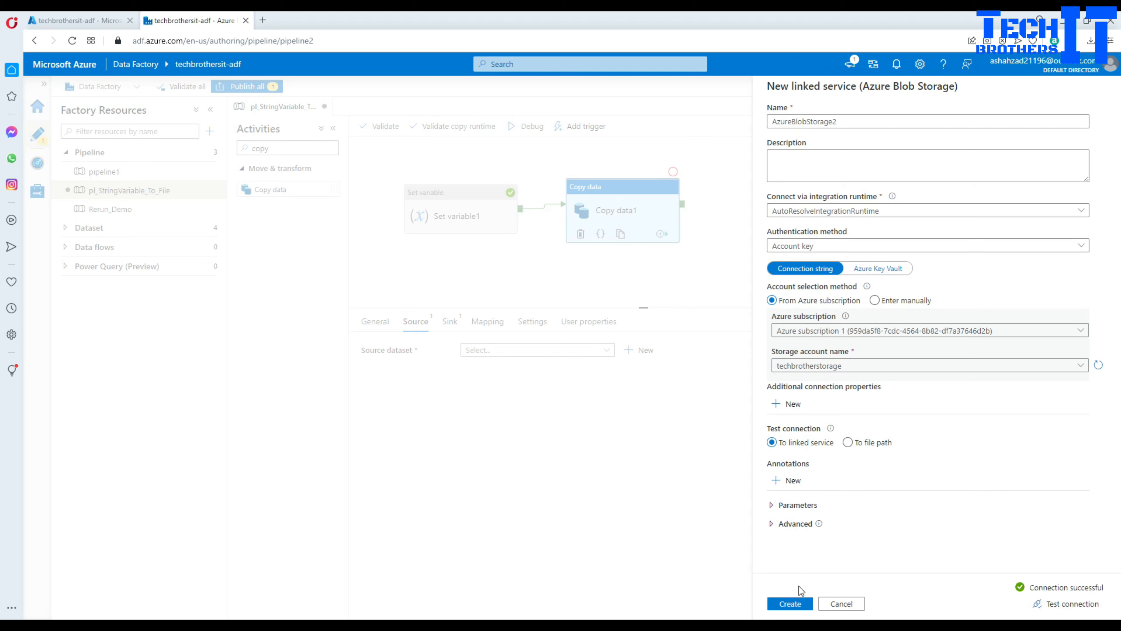
Name the new linked service blobstroage and create it.
double_click(854, 121)
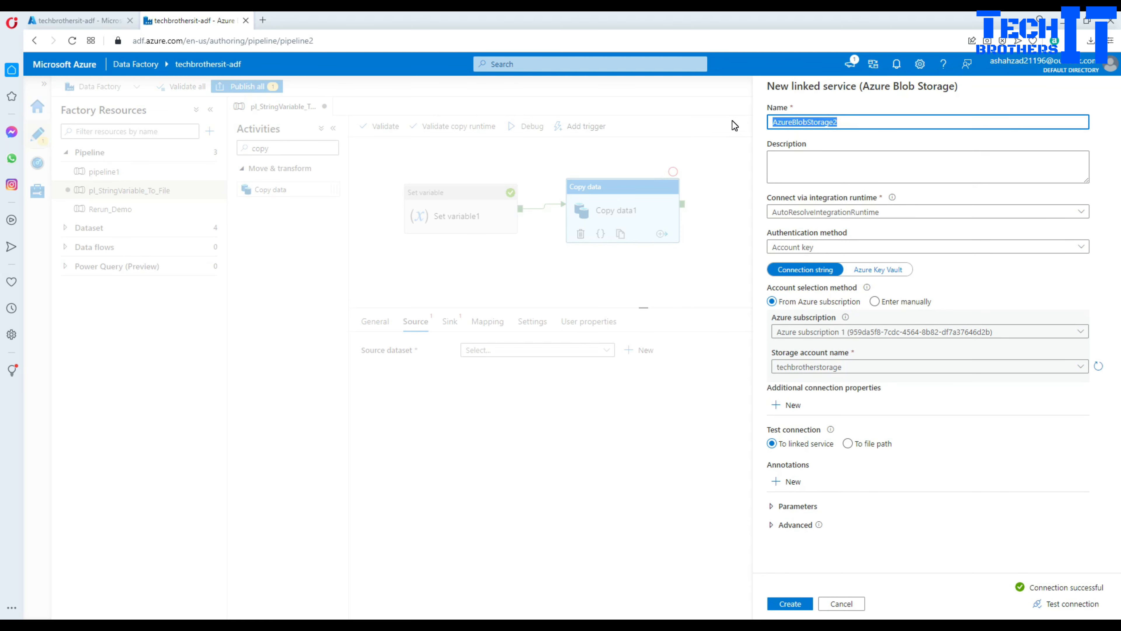
type("blo")
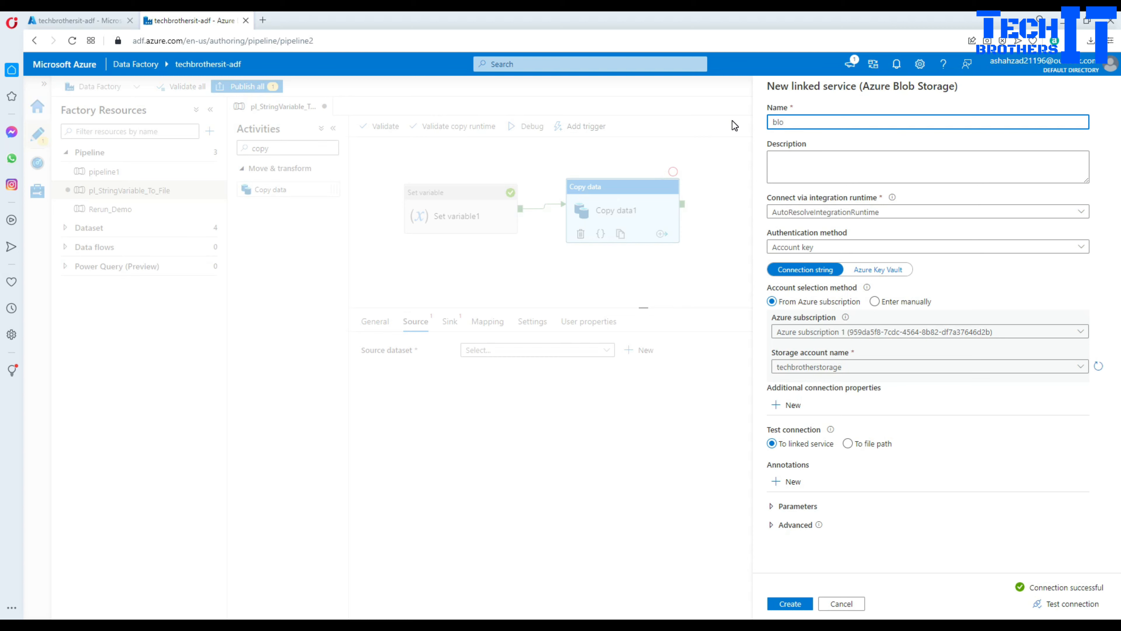
type("bstroage")
left_click(783, 602)
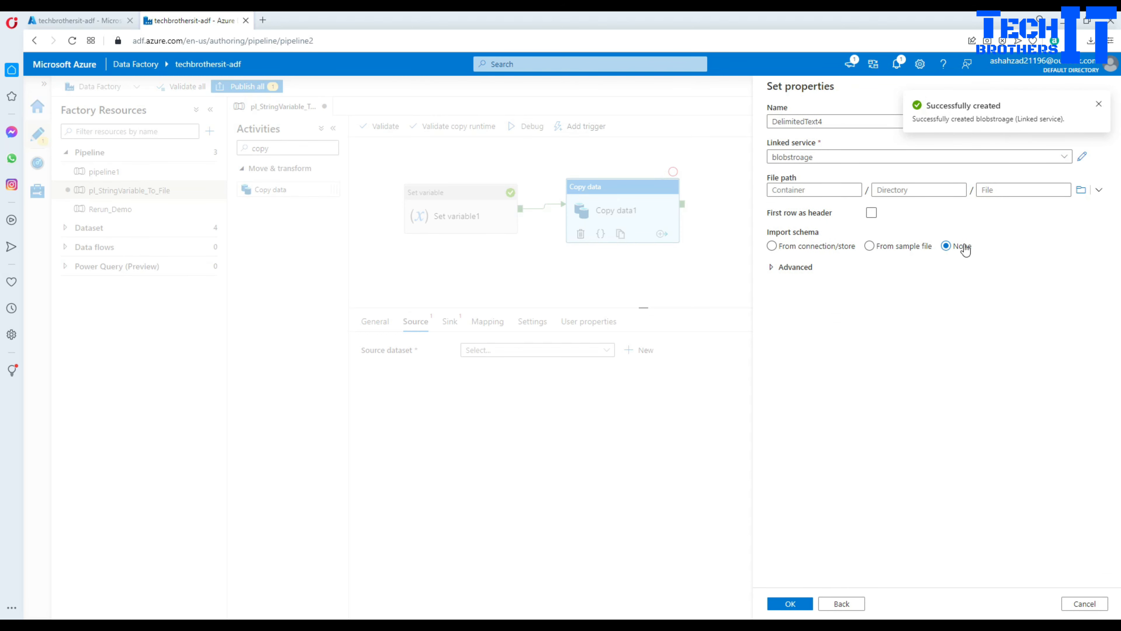
Point the source dataset to Template.txt in the input container, use the first row as header, and create the dataset.
left_click(1081, 190)
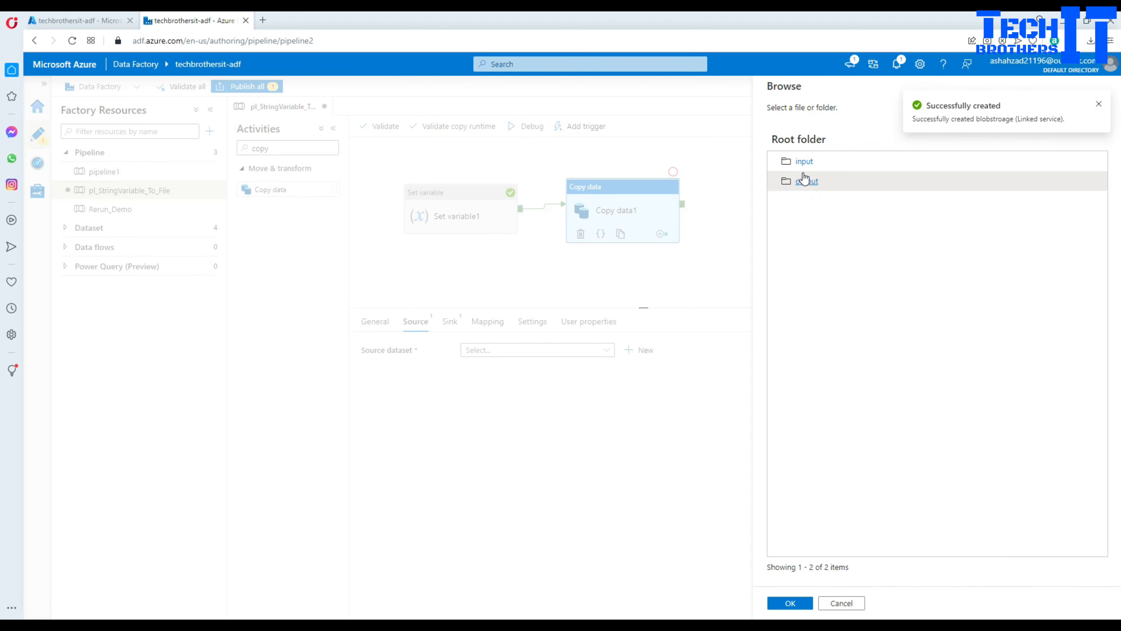
left_click(802, 161)
left_click(838, 161)
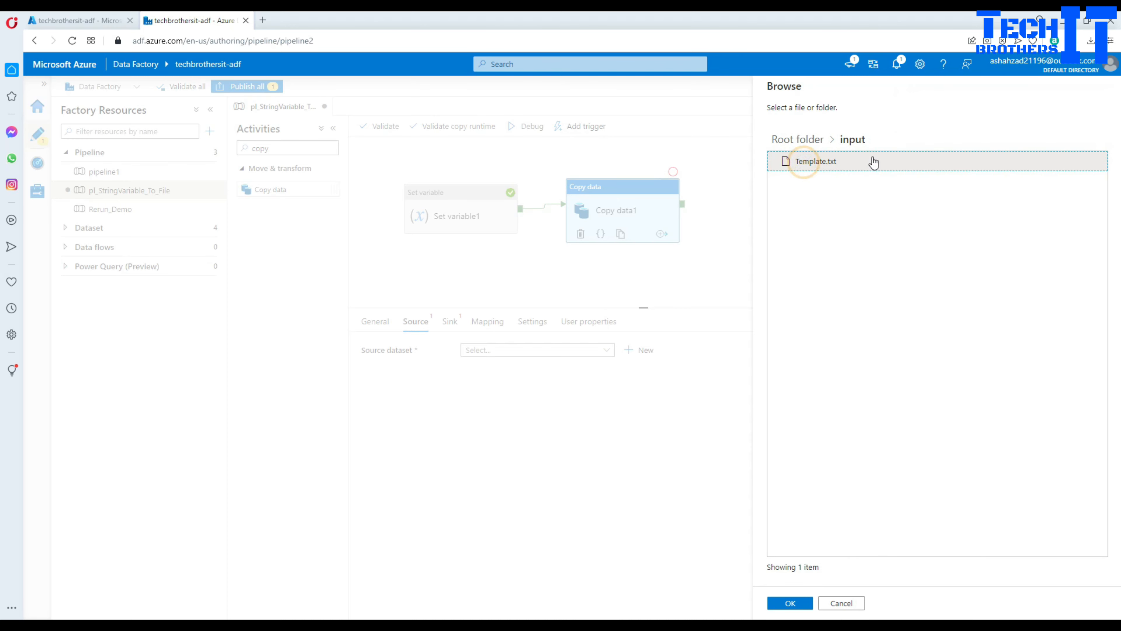
left_click(789, 604)
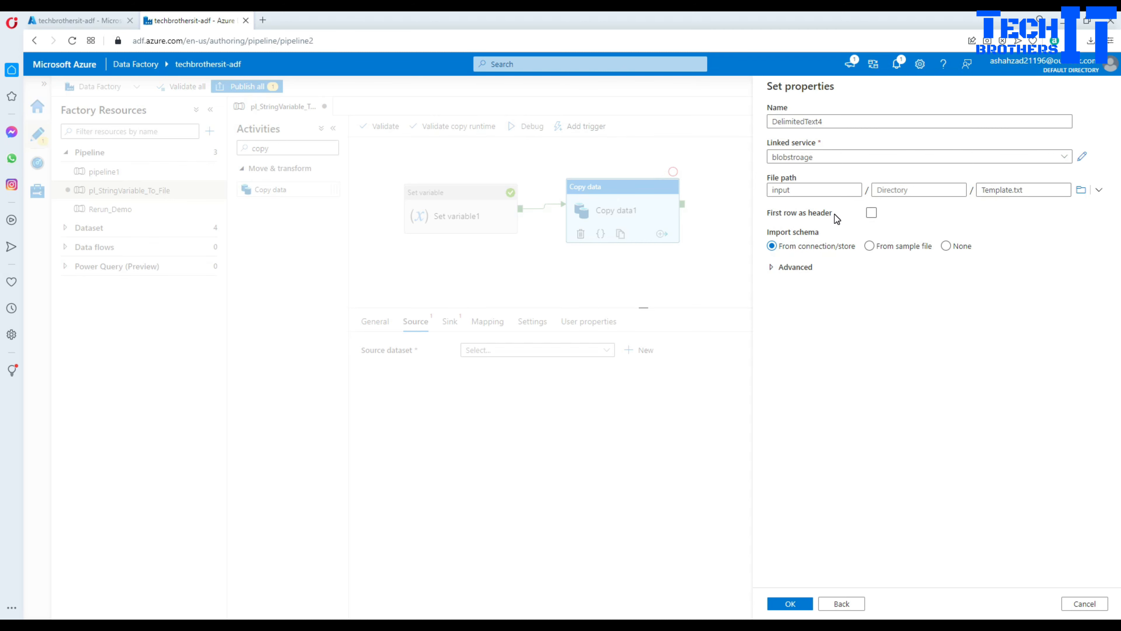
left_click(874, 215)
left_click(872, 214)
left_click(794, 603)
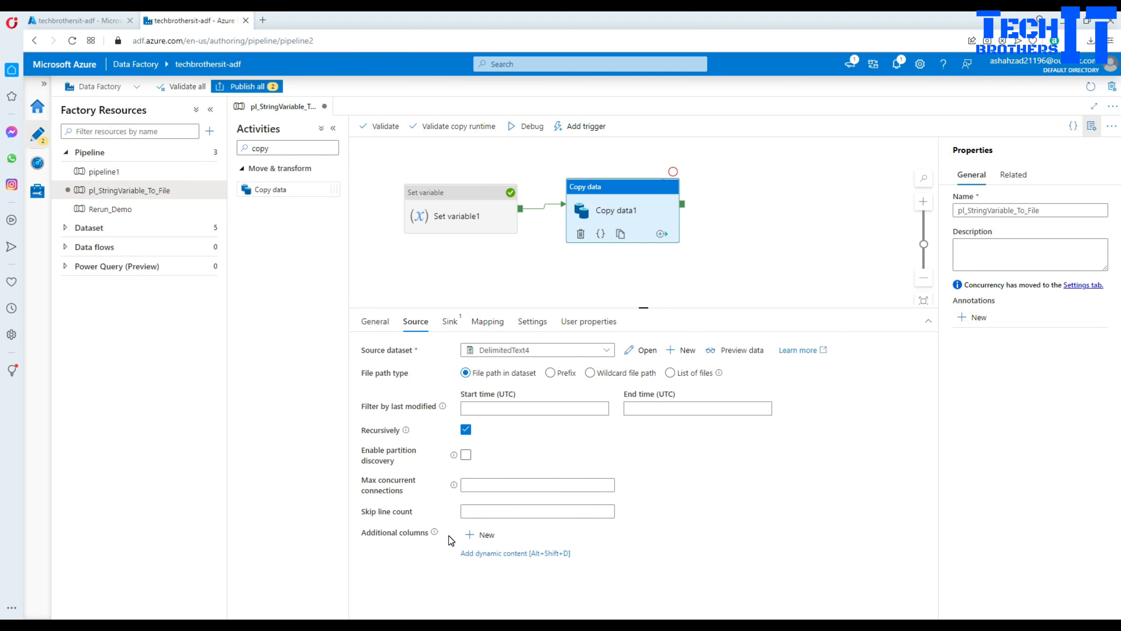
left_click(481, 534)
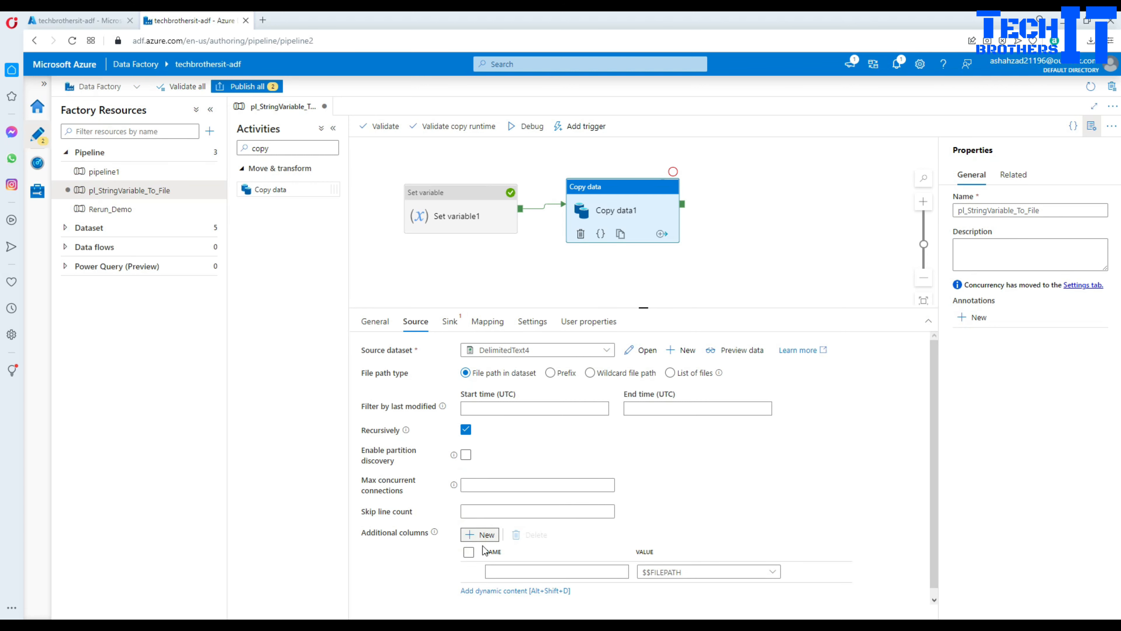
left_click(524, 572)
left_click_drag(645, 309, 643, 272)
left_click(563, 538)
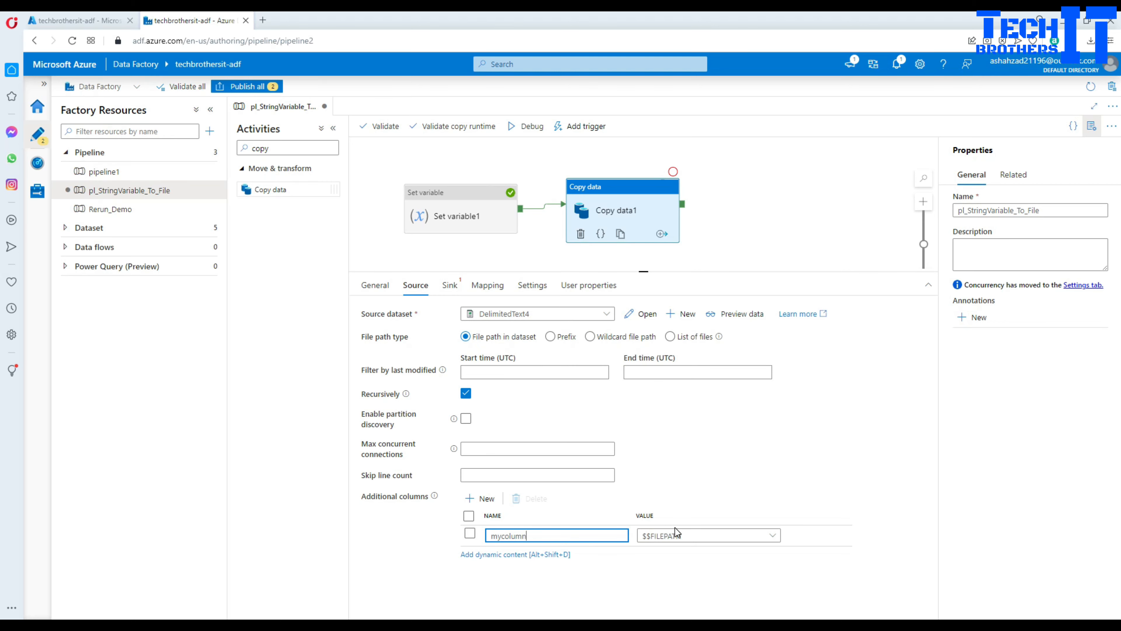
left_click(679, 535)
left_click(684, 562)
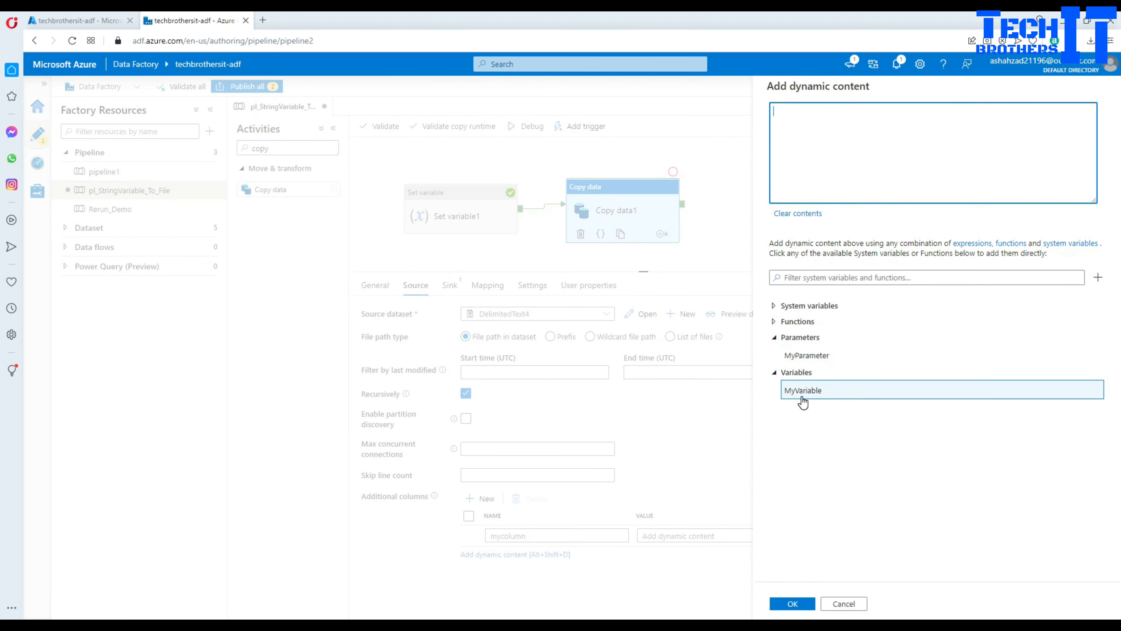
left_click(802, 400)
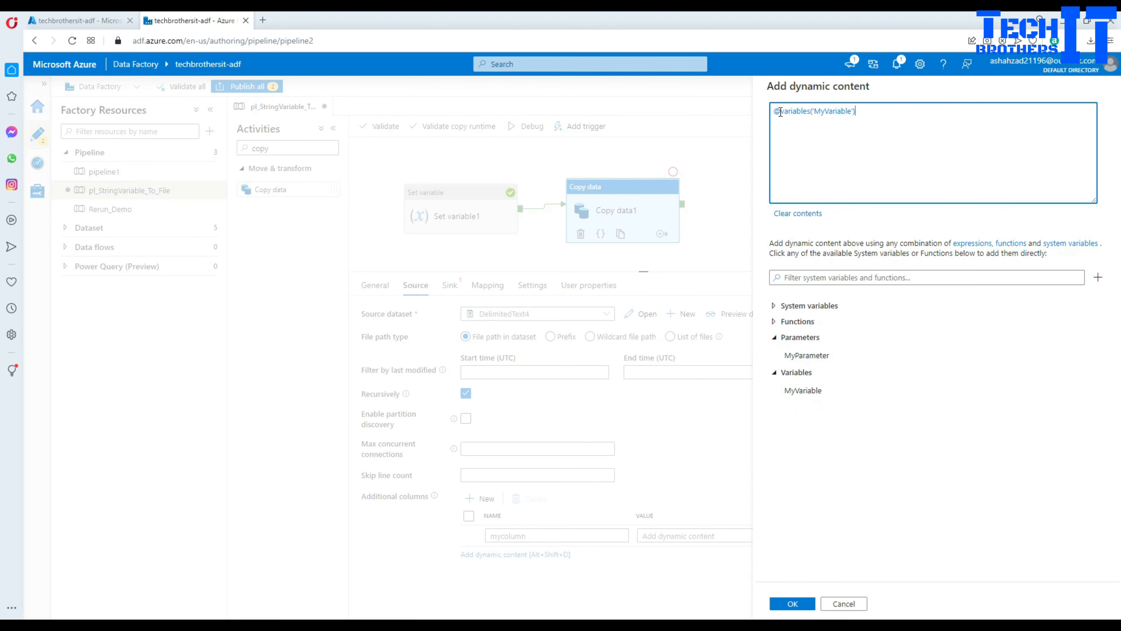
left_click(793, 603)
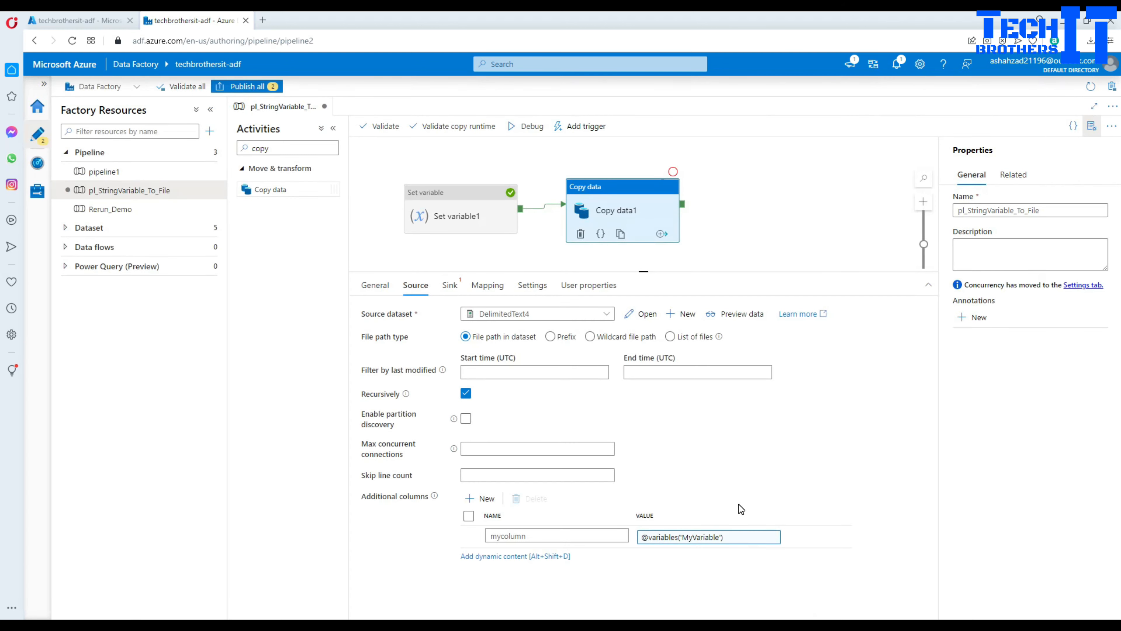
Start a new sink dataset for the Copy data activity, using Azure Blob Storage and the DelimitedText format.
left_click(450, 286)
left_click(640, 314)
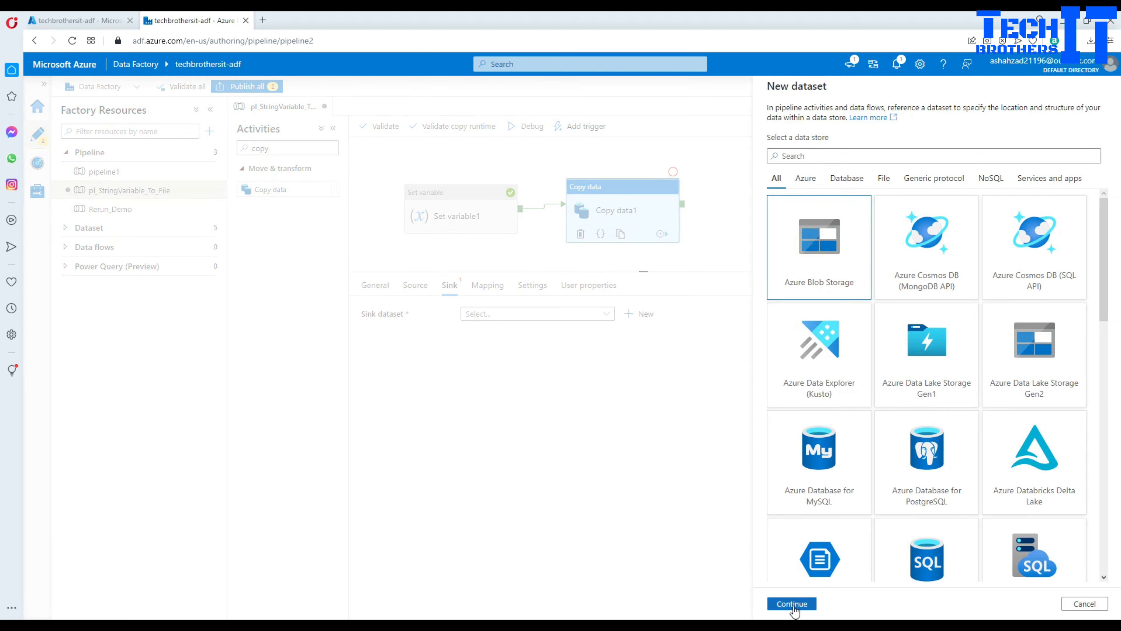
left_click(793, 604)
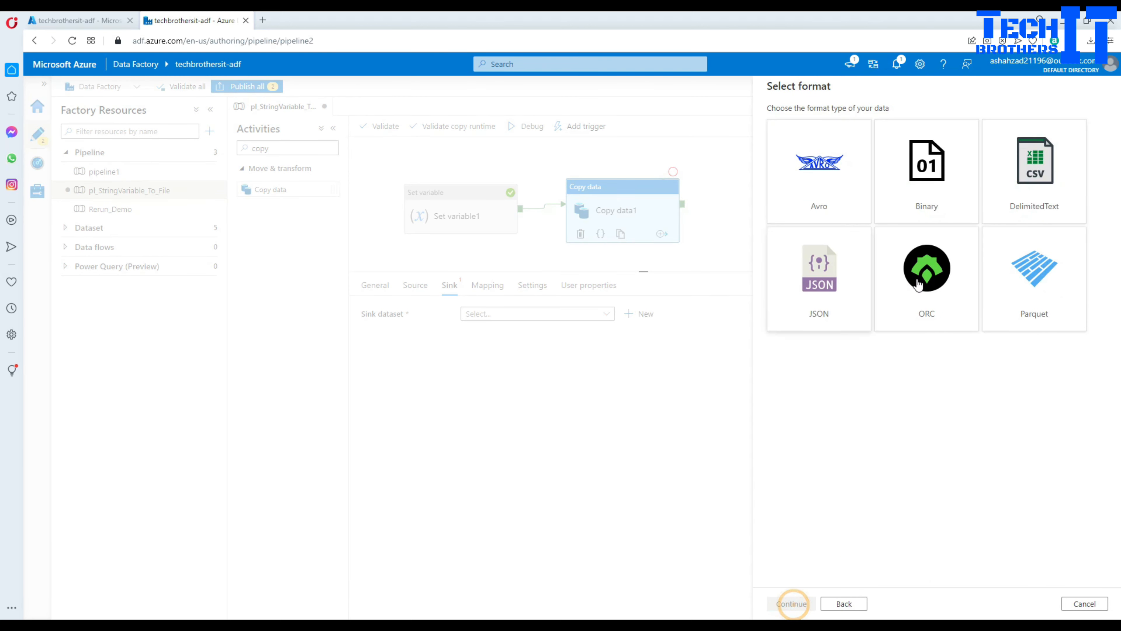
left_click(1030, 191)
left_click(785, 608)
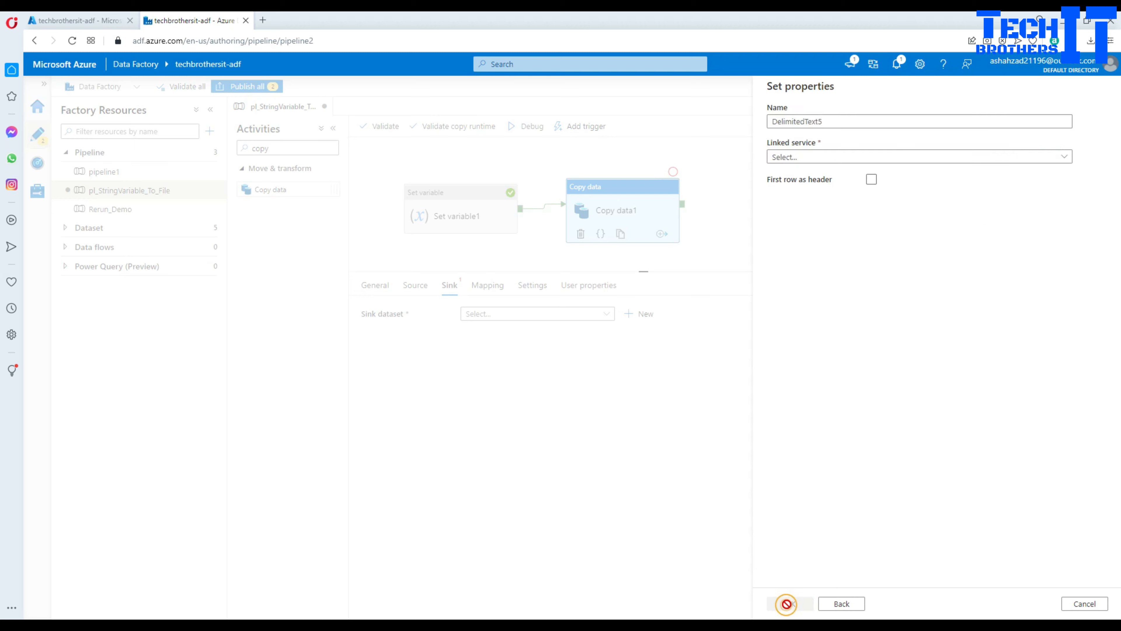
Assign the blobstroage linked service and the output container to the sink dataset and create it.
left_click(804, 155)
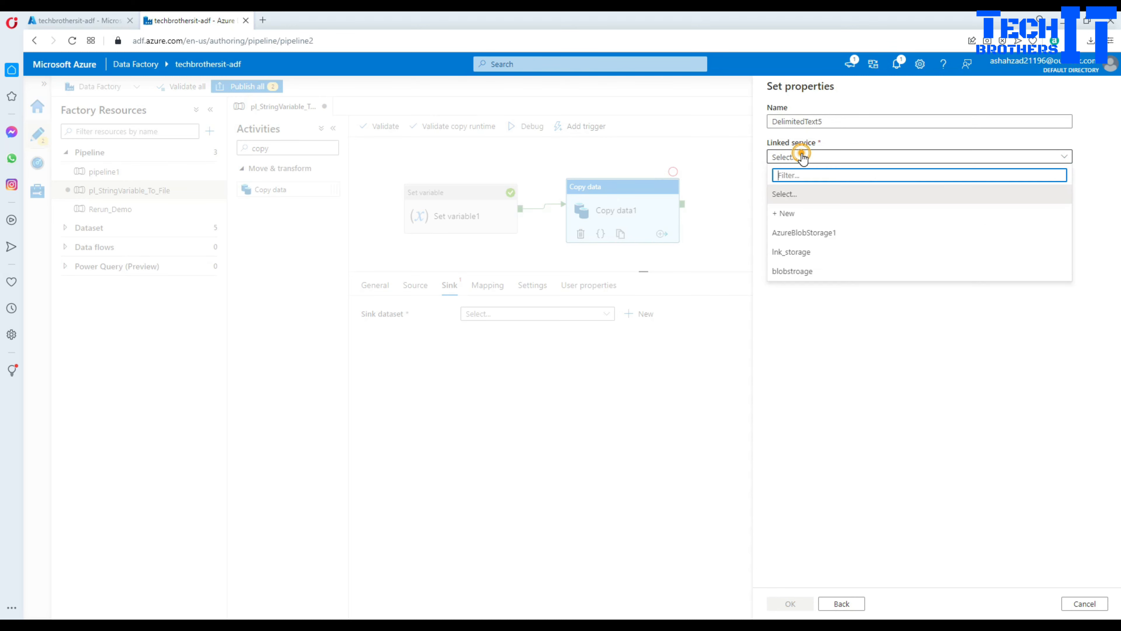
left_click(802, 272)
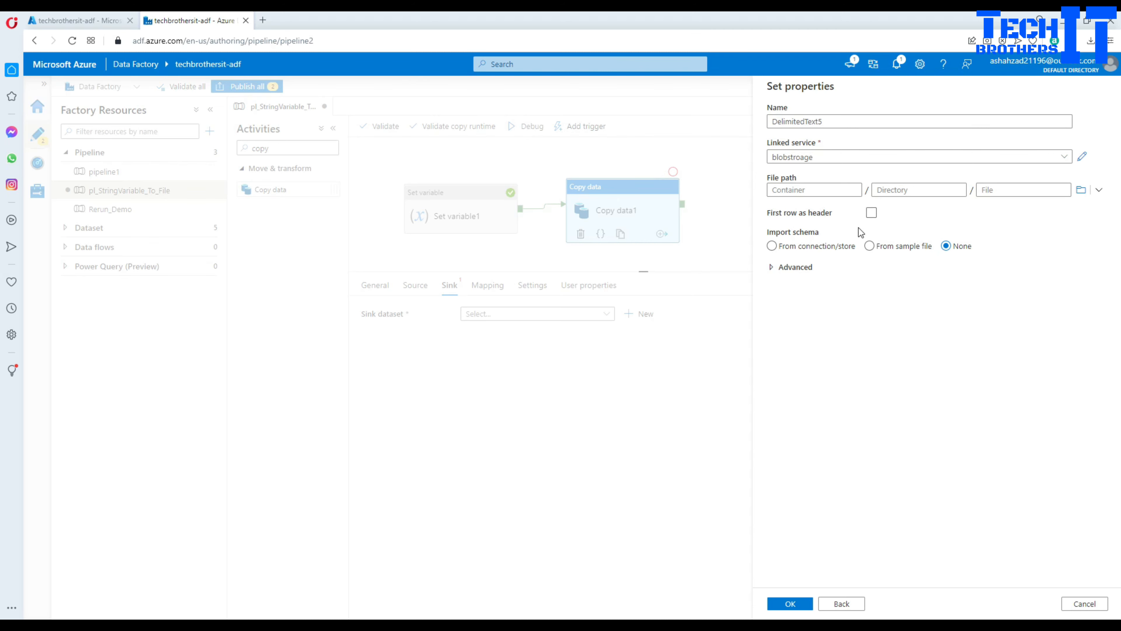
left_click(865, 214)
left_click(1083, 192)
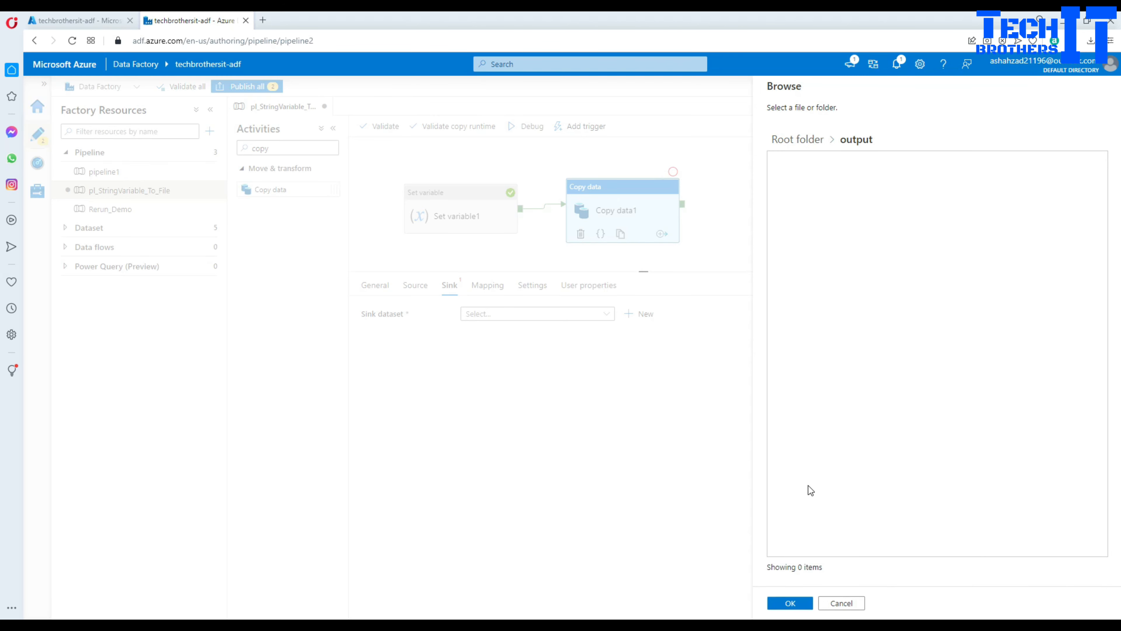
left_click(802, 601)
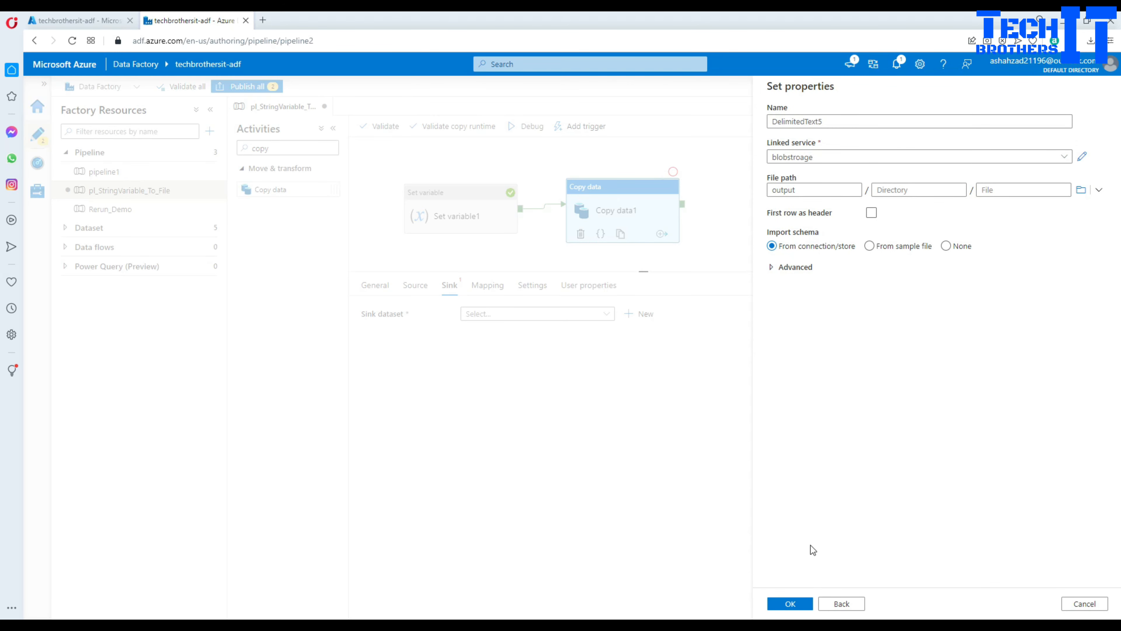
left_click(791, 604)
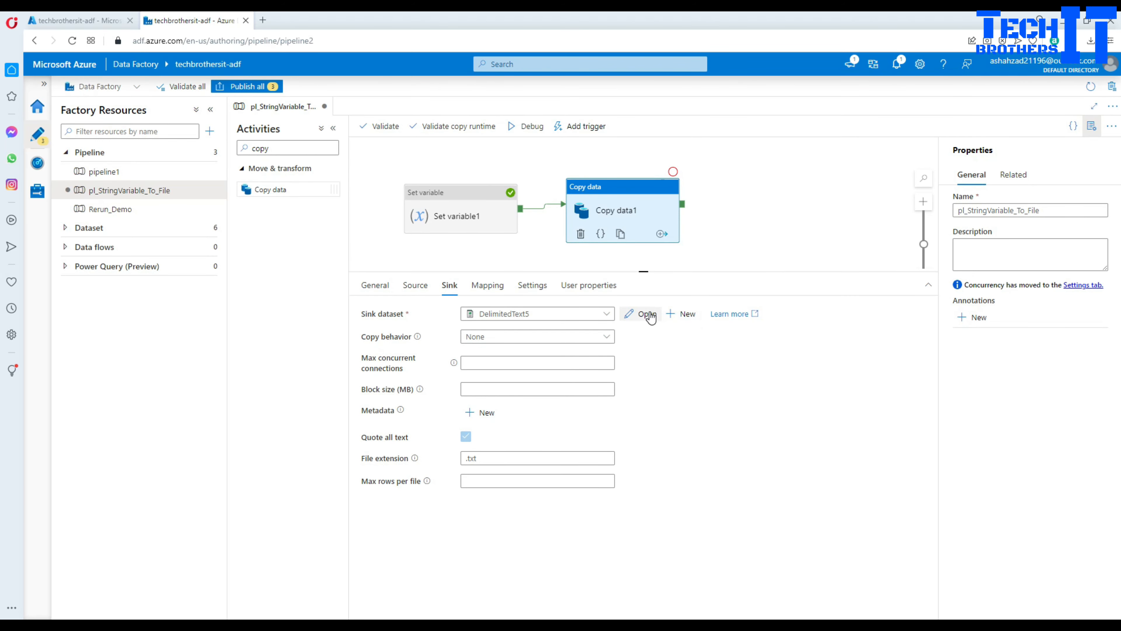
Open the sink dataset, set its file name to MyVariableValue.txt, and return to the pl_StringVariable_To_File pipeline.
left_click(641, 313)
left_click(555, 364)
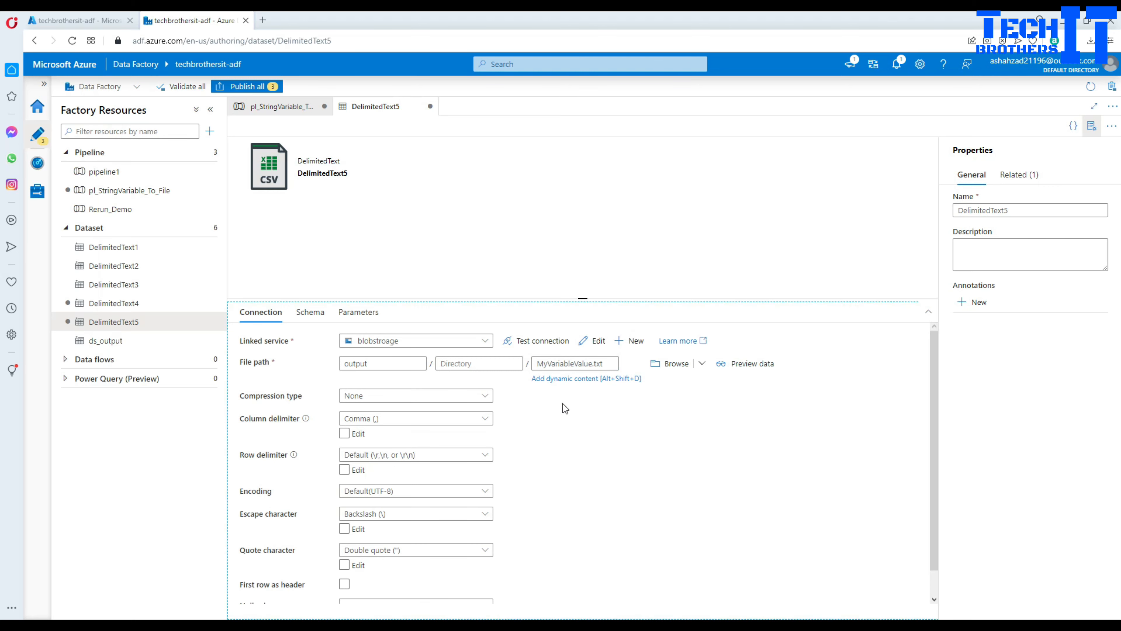
left_click(279, 109)
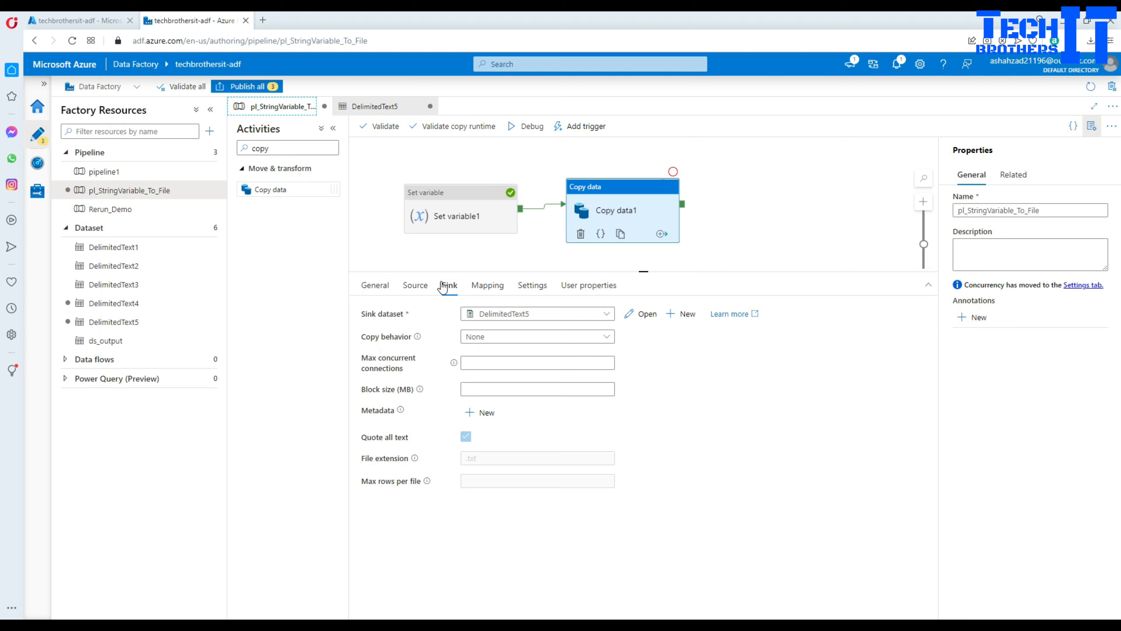
Review the Copy data source and sink, and import the mapping schemas with a MyVariable value starting "TechbrothersIT tutorials are a".
left_click(417, 286)
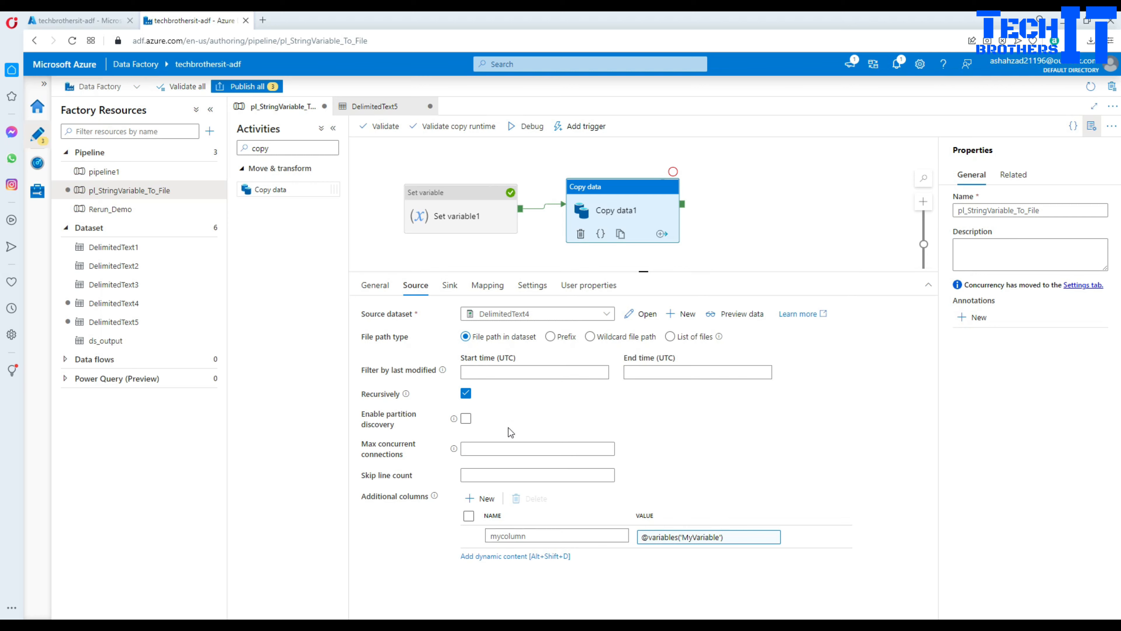
left_click(450, 285)
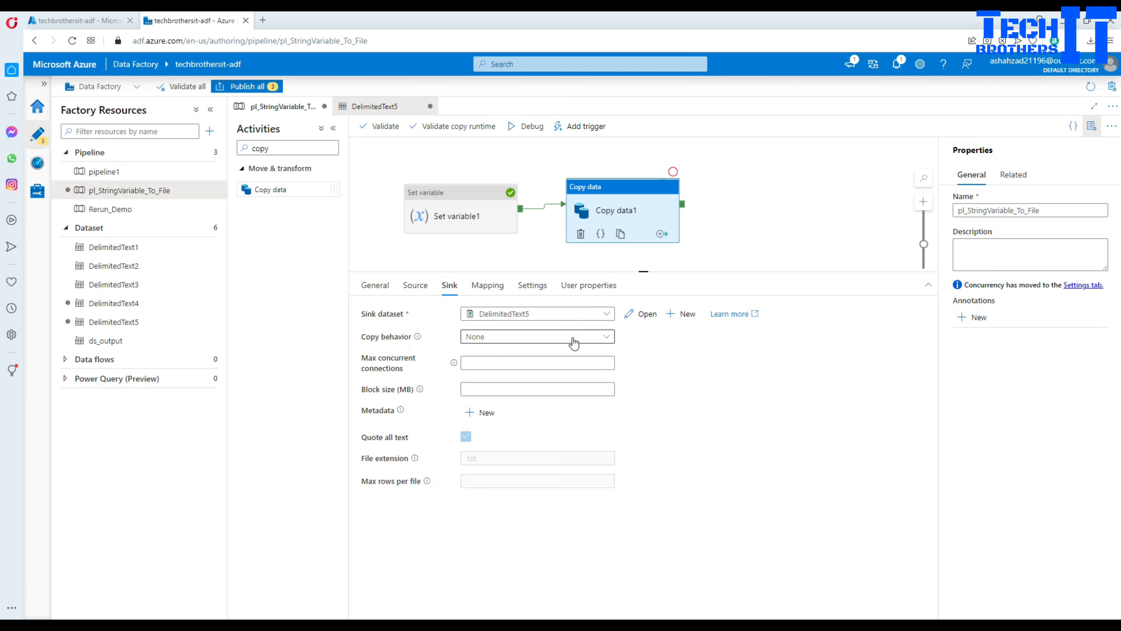
left_click(477, 287)
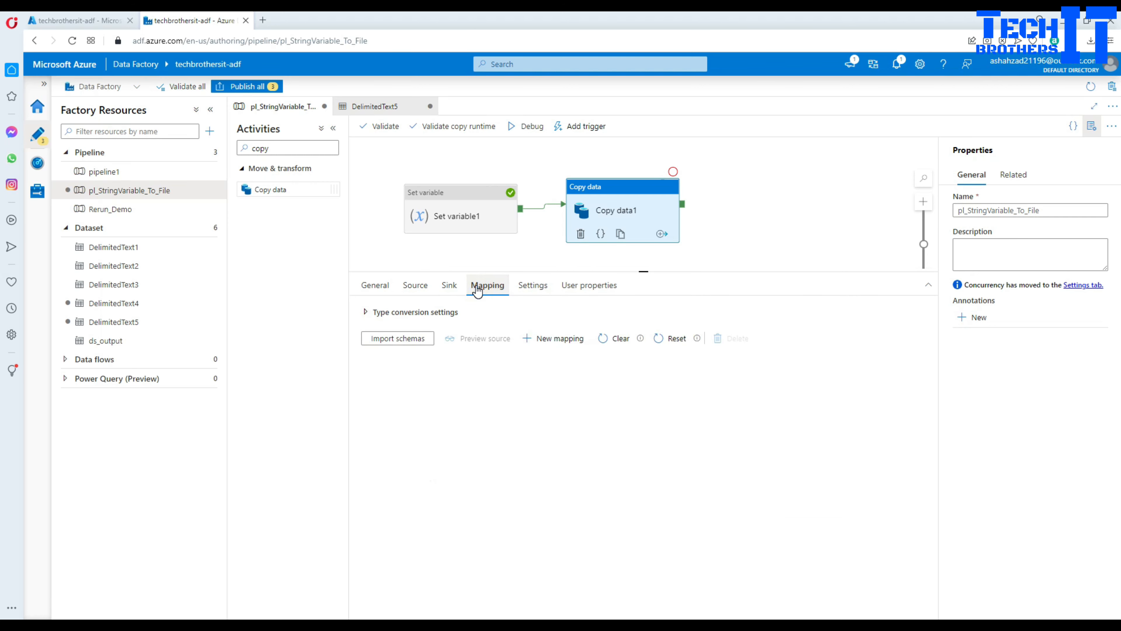
left_click(410, 342)
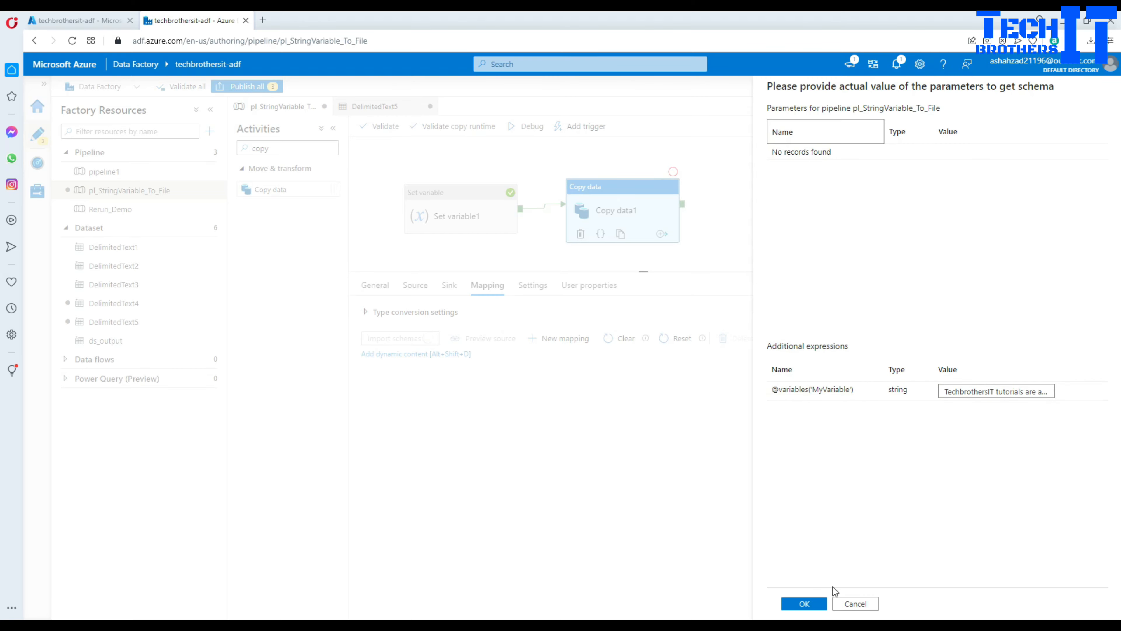
left_click(805, 604)
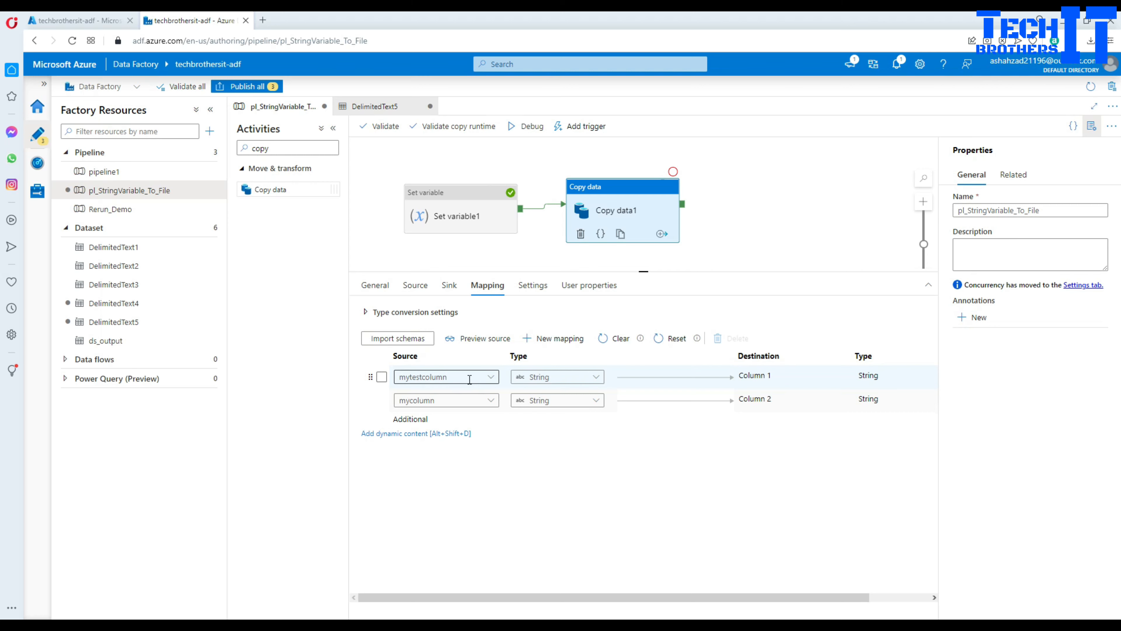
Delete the mytestcolumn row from the Copy data mapping and deselect the activity to return to the pipeline's own settings.
left_click(382, 377)
left_click(382, 377)
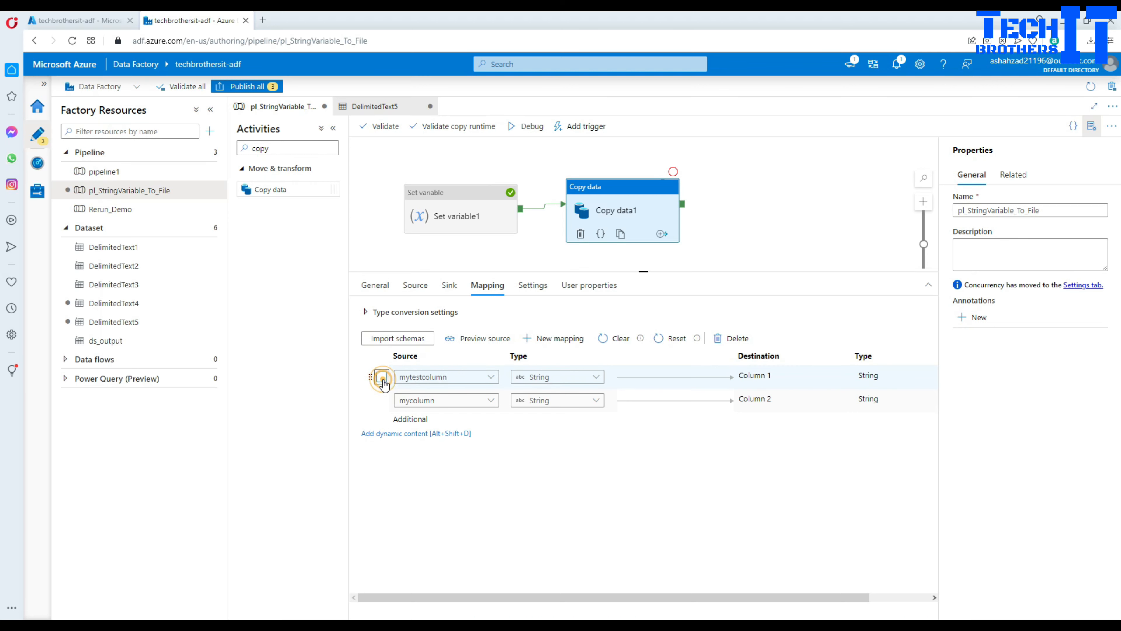
left_click(723, 338)
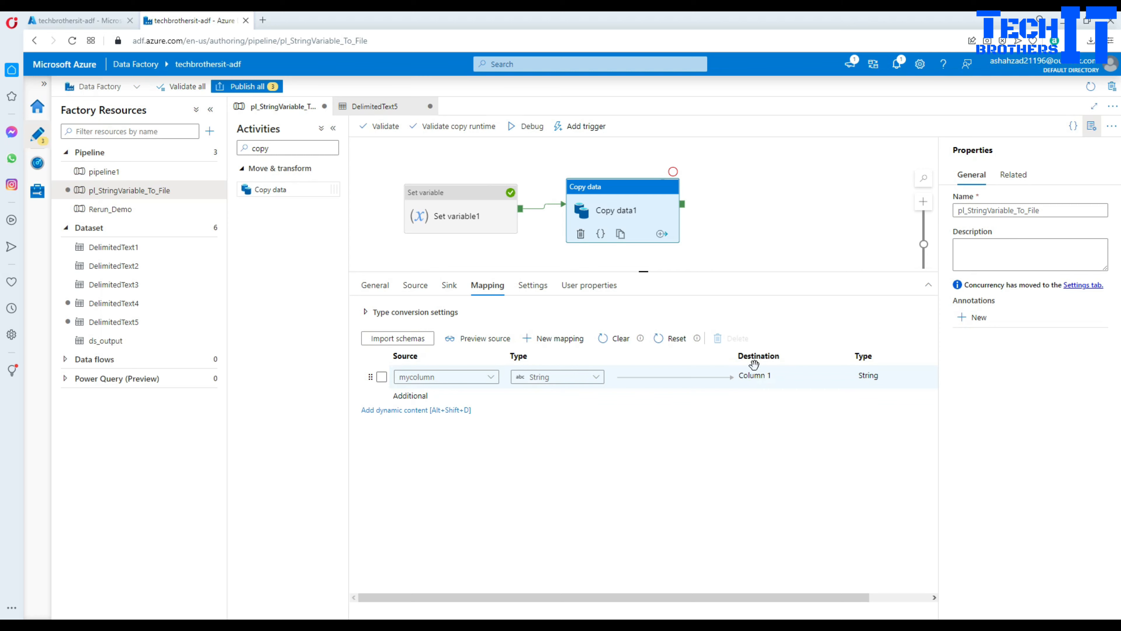
left_click(450, 159)
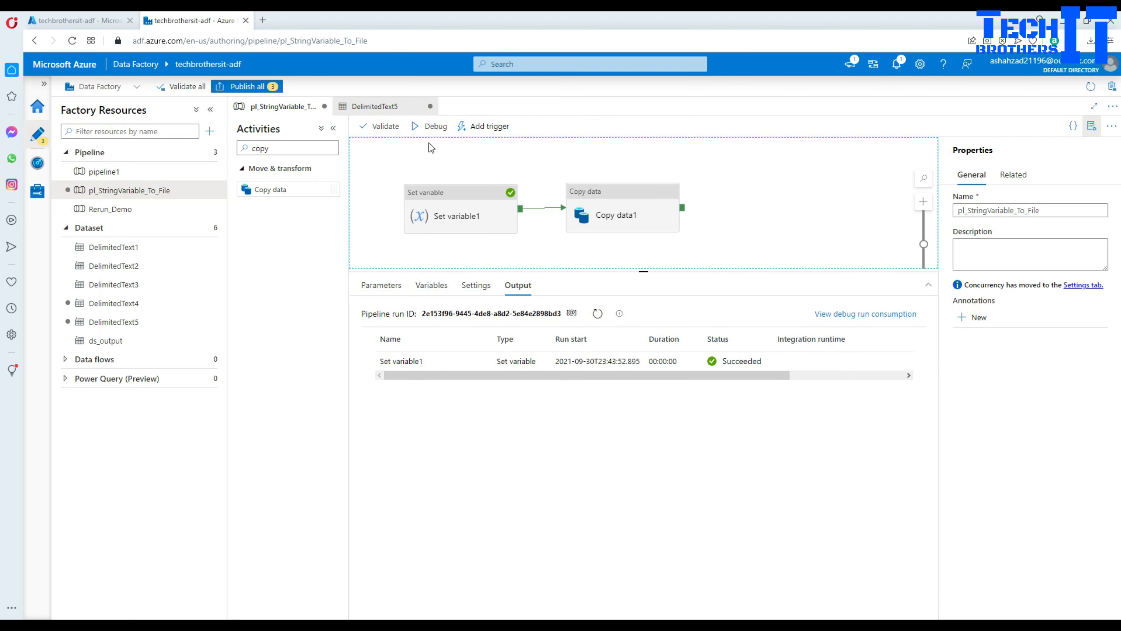
Debug the pipeline with MyParameter set to "This is my first test in which parameter value is saved to variable and then written to file".
left_click(436, 127)
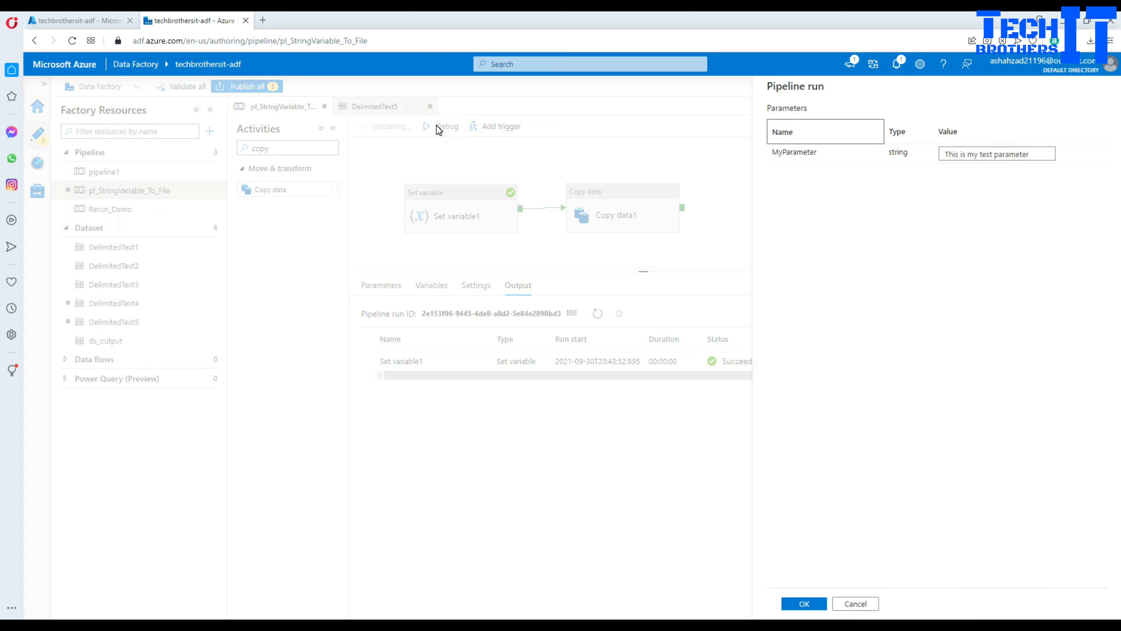
left_click(1034, 154)
left_click_drag(1036, 155, 927, 151)
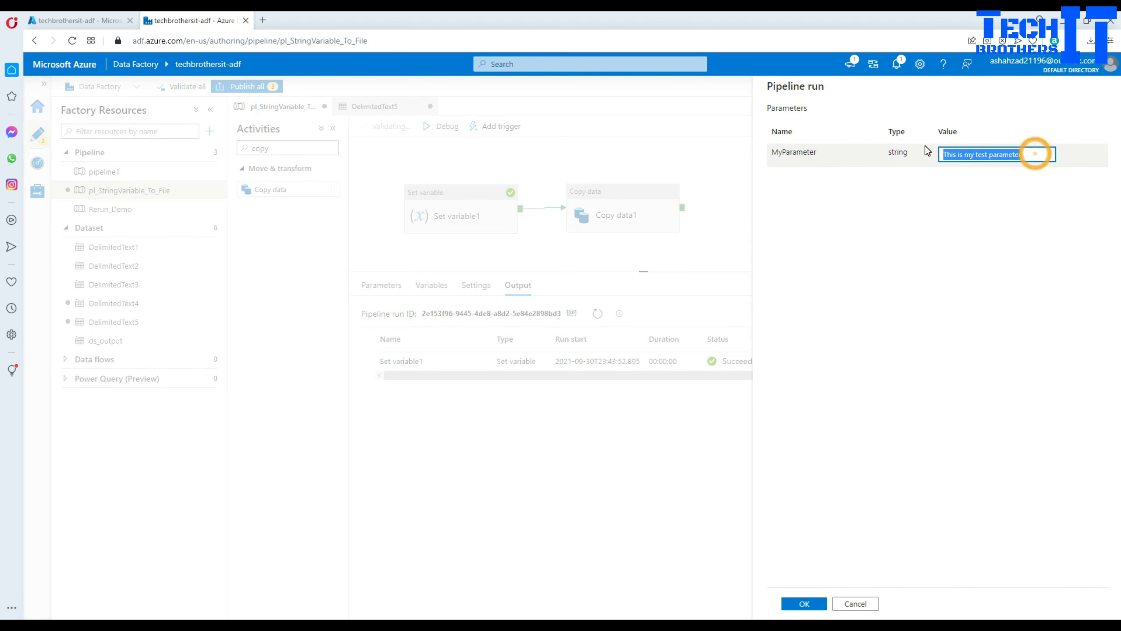
type("This is my first test in whi")
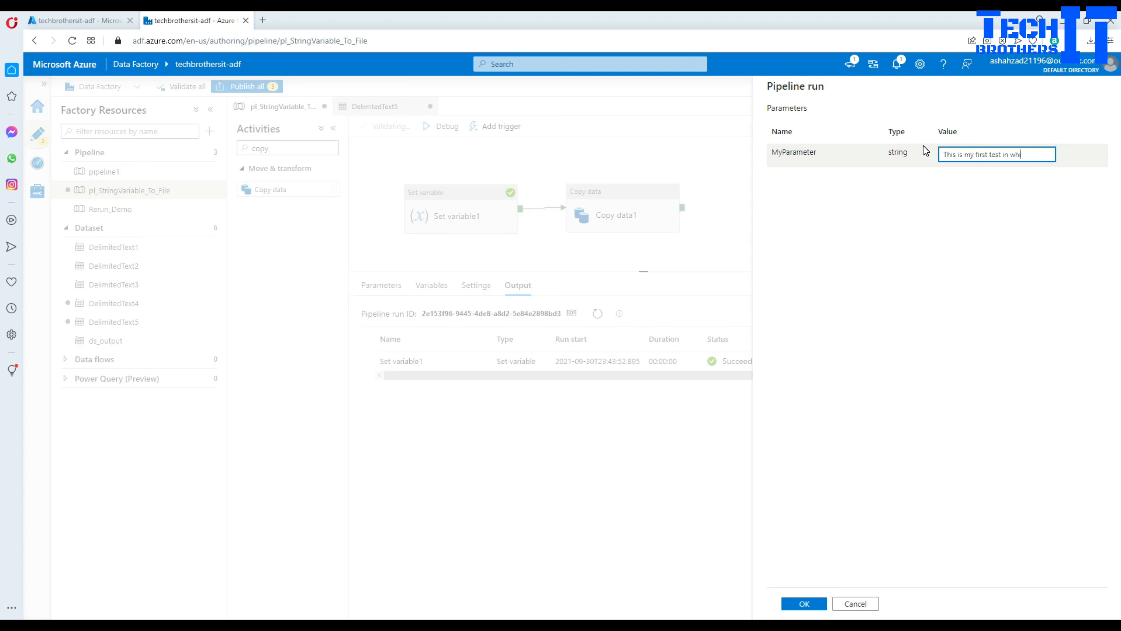
type("ch parameter value is saved to variab")
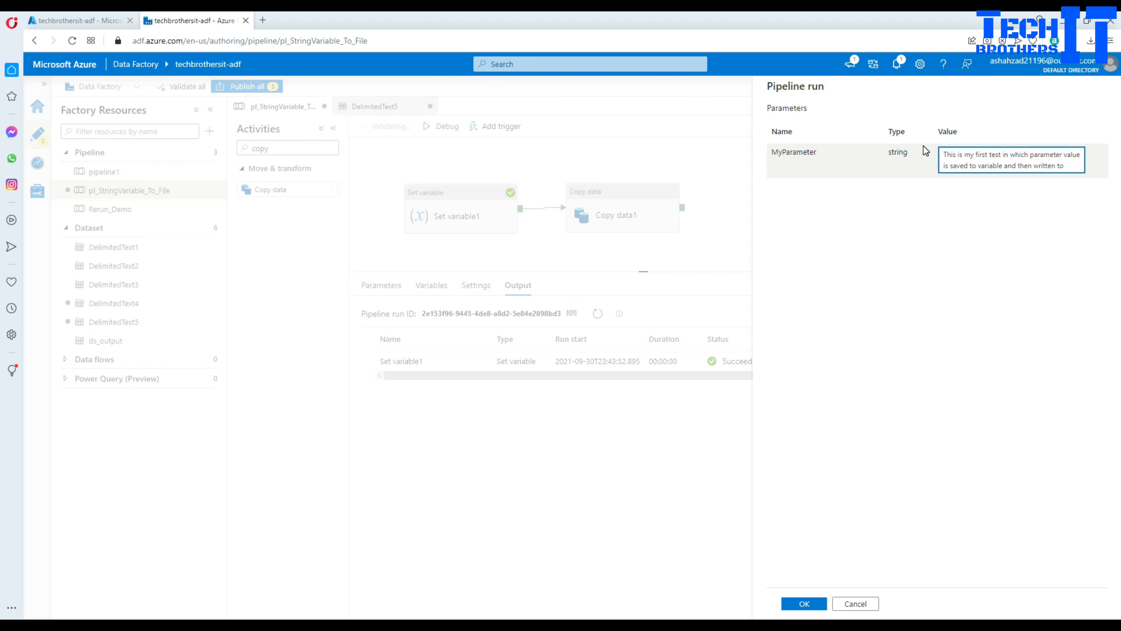
type("le")
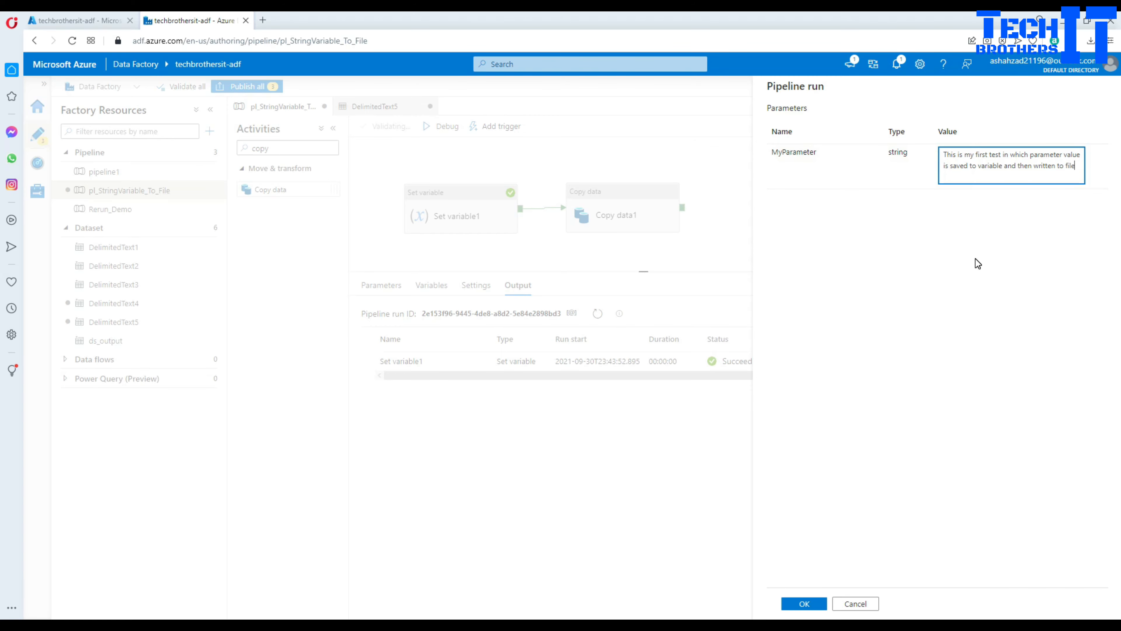
left_click(975, 257)
left_click(804, 603)
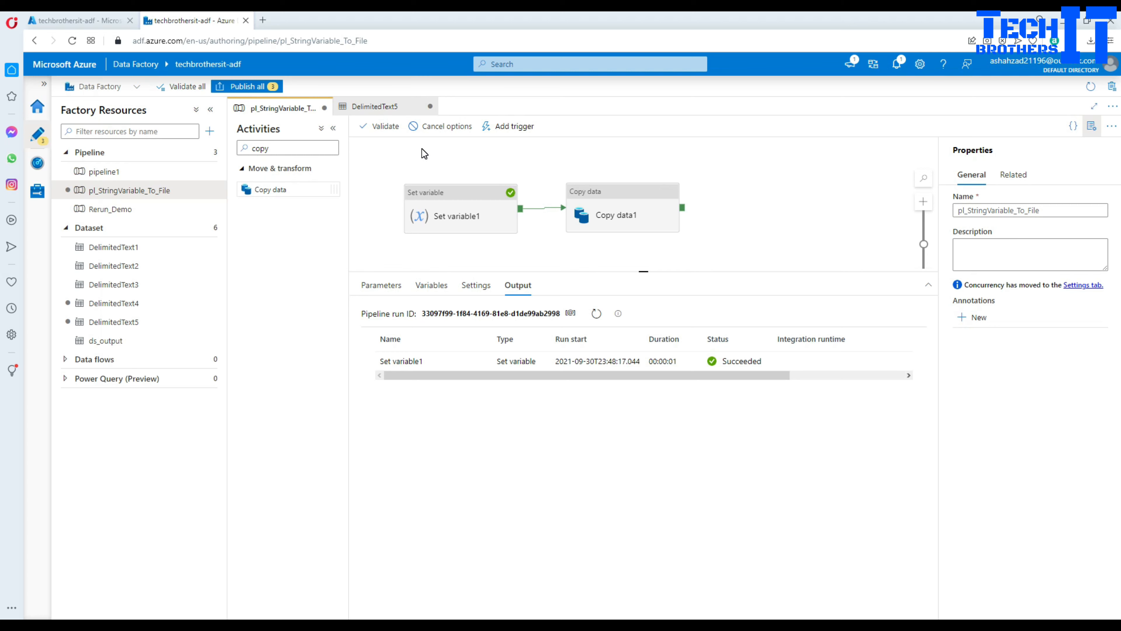
Check the input and output of the Set variable1 run, and refresh the debug run's activity status.
left_click(461, 361)
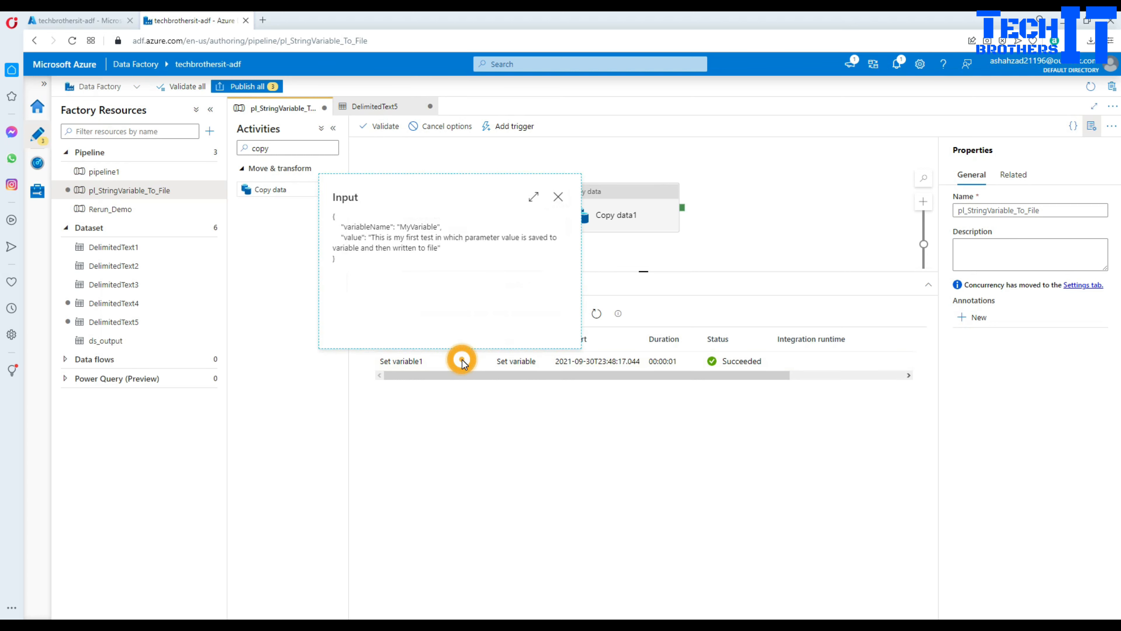
left_click_drag(372, 239, 444, 250)
left_click(558, 197)
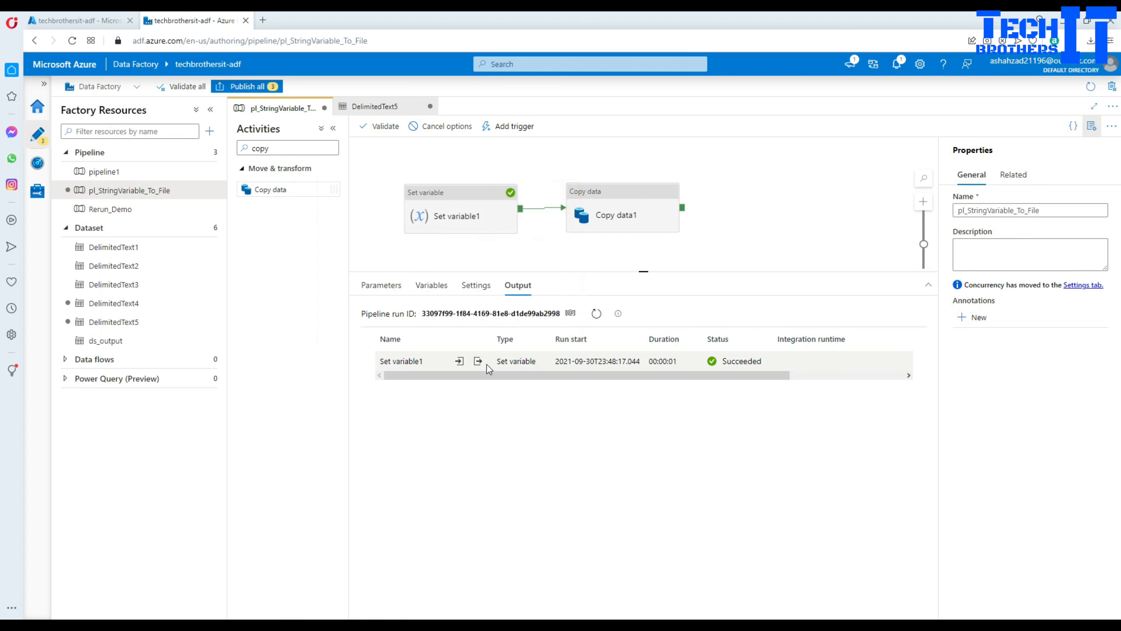
left_click(479, 362)
left_click(405, 227)
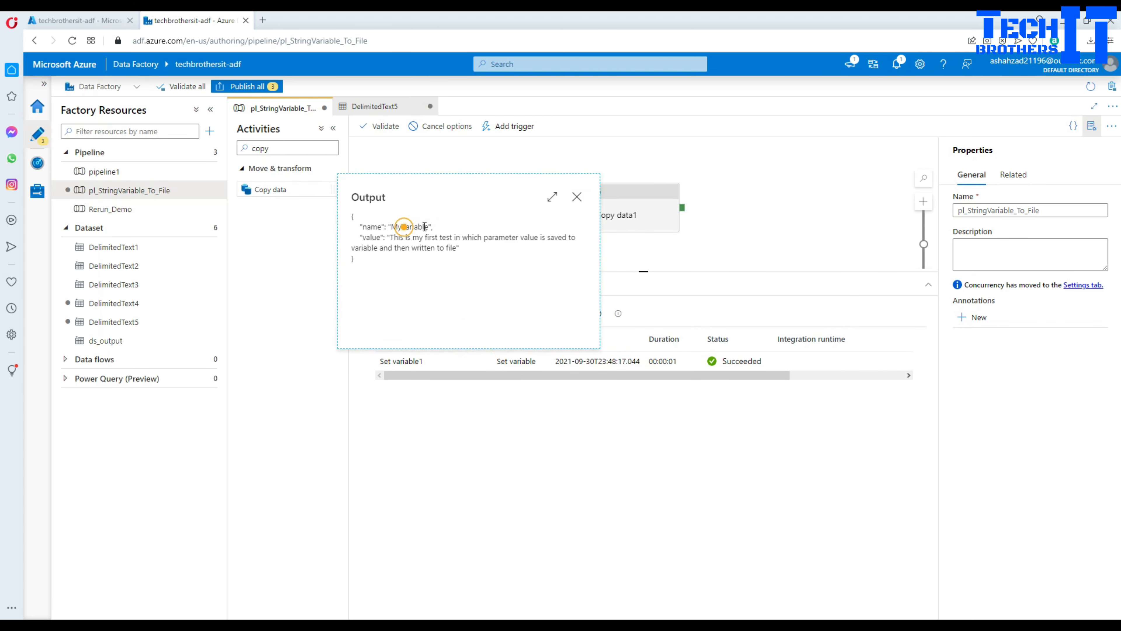
left_click(578, 196)
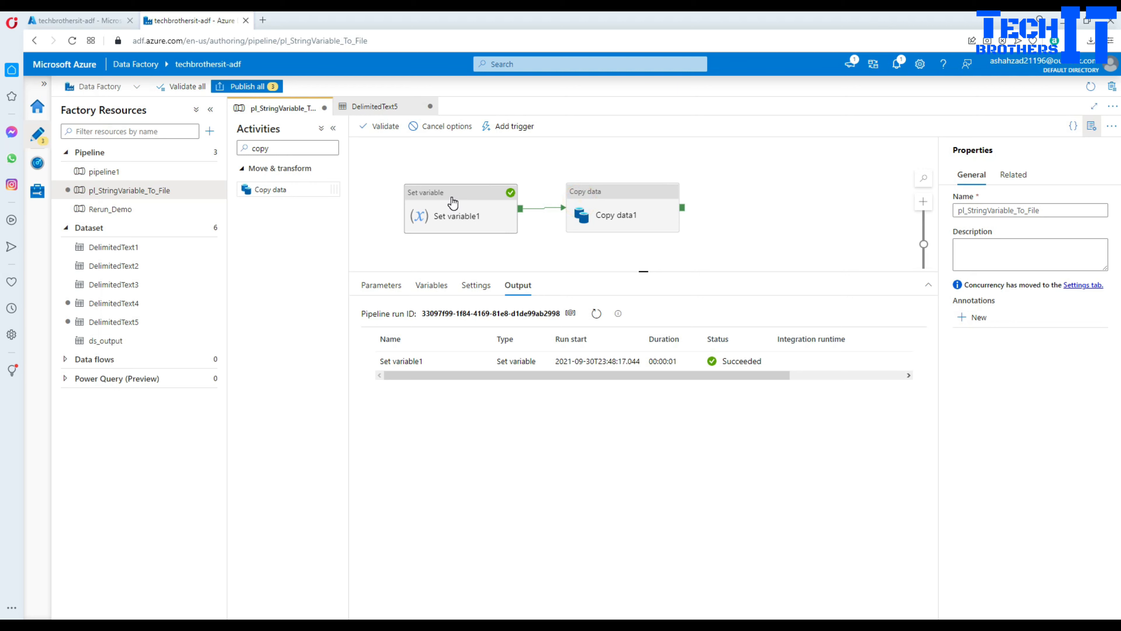
mouse_move(491, 363)
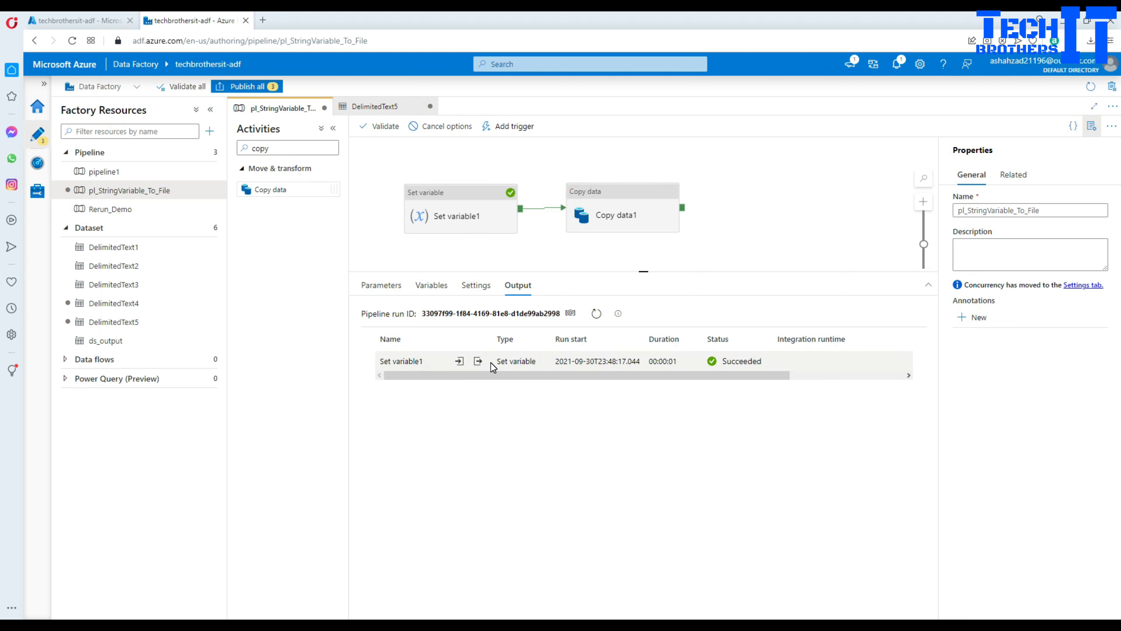
left_click(596, 313)
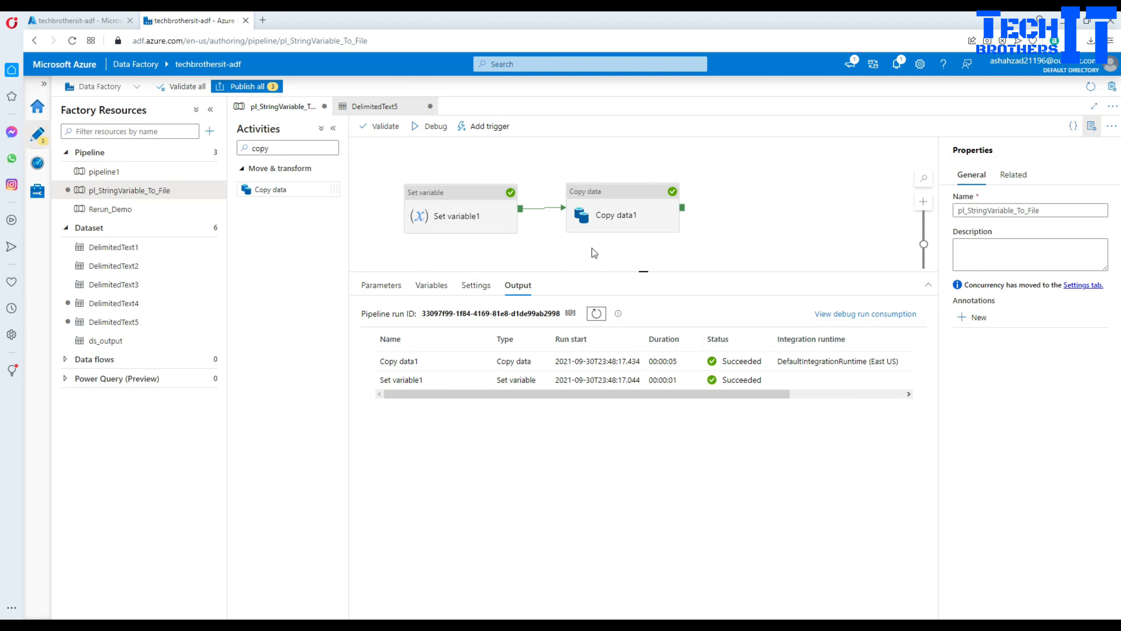
mouse_move(476, 361)
Switch to the Azure portal and examine the contents of Template.txt in the input container of the techbrotherstorage account.
left_click(96, 21)
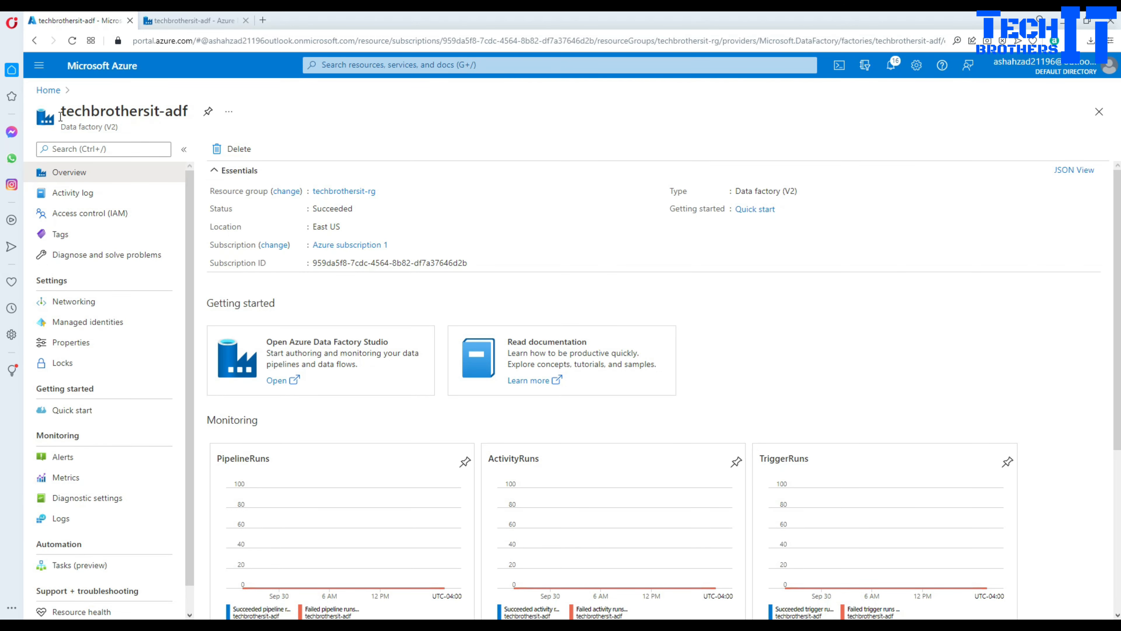
left_click(48, 90)
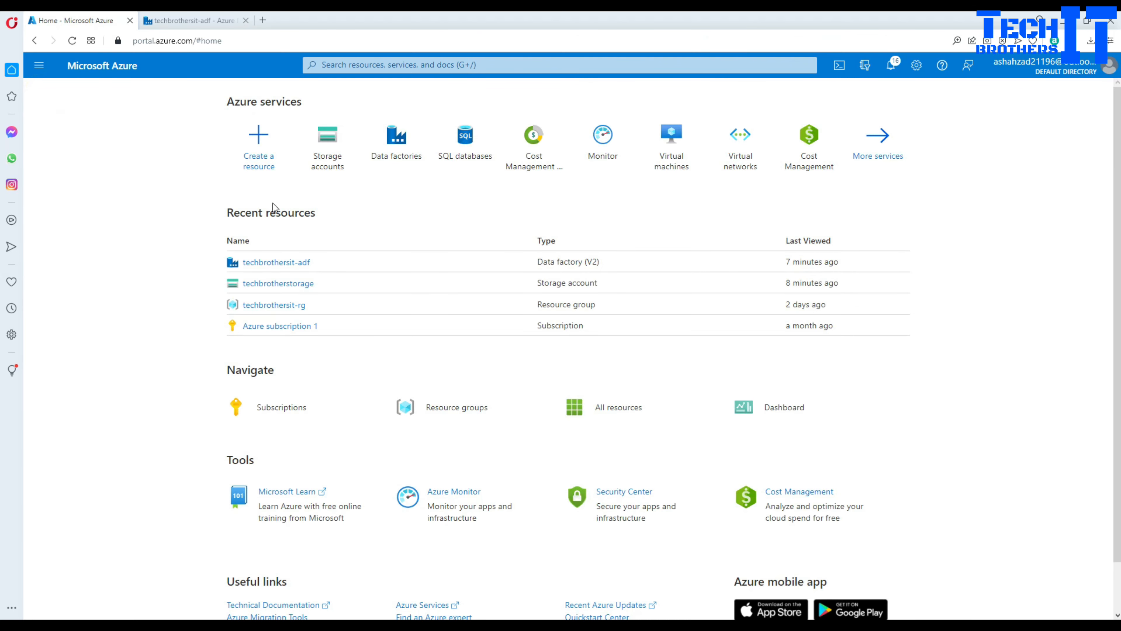
left_click(293, 288)
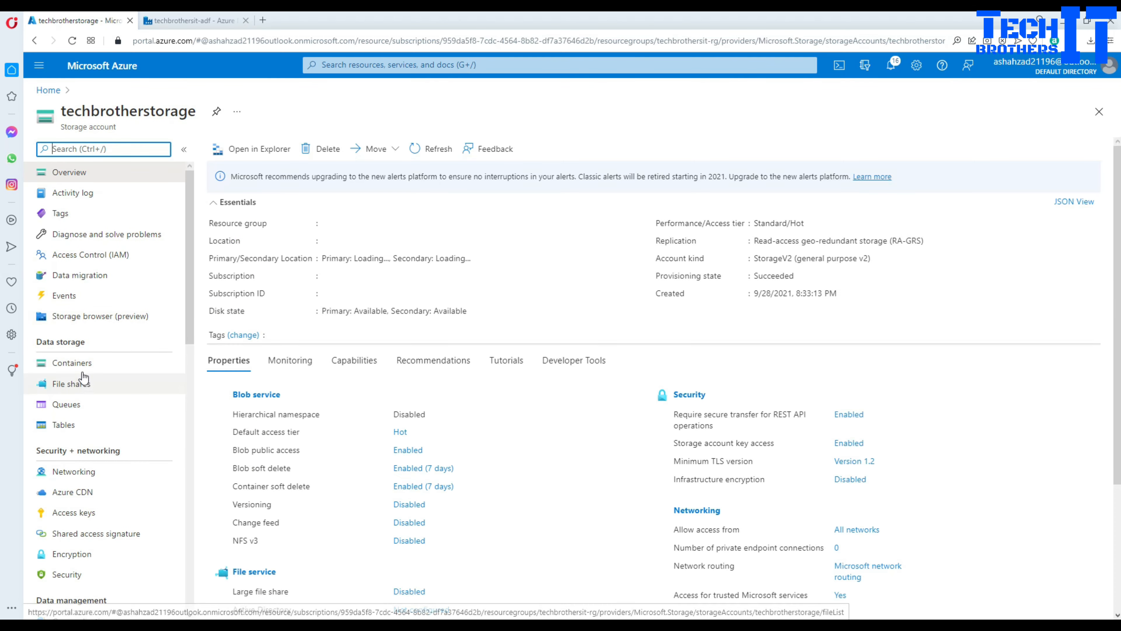
left_click(83, 365)
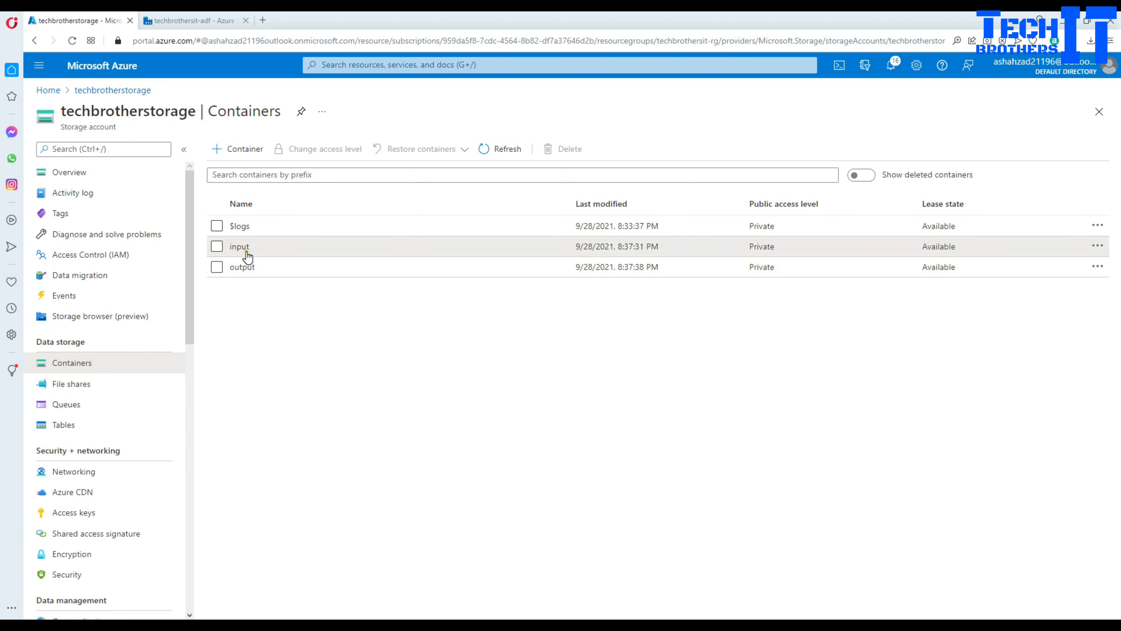
left_click(241, 246)
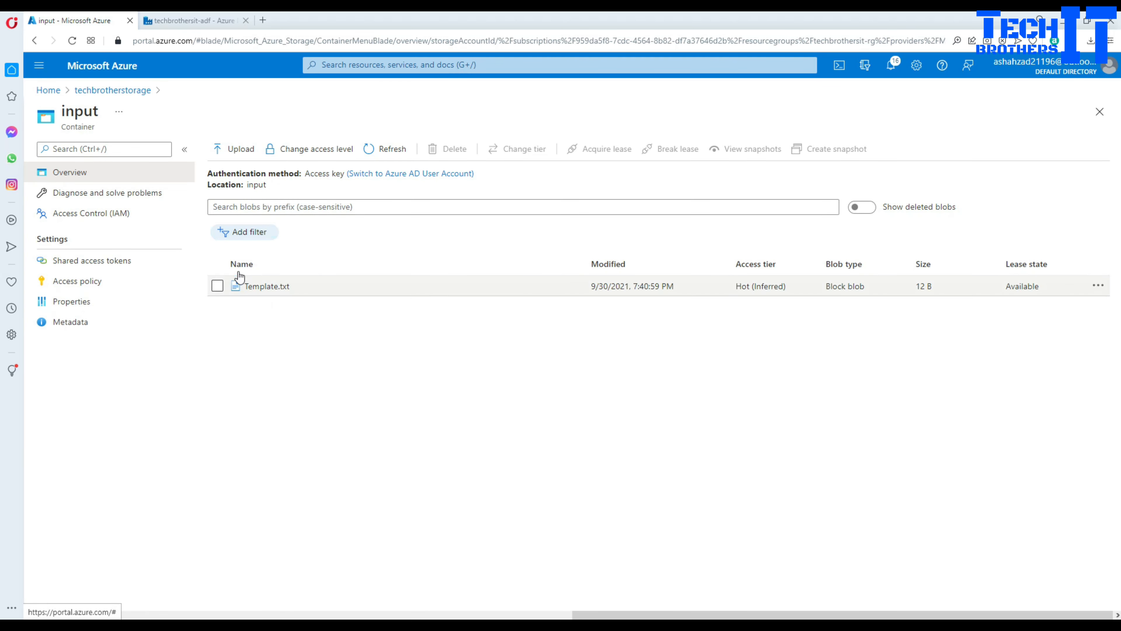
left_click(265, 292)
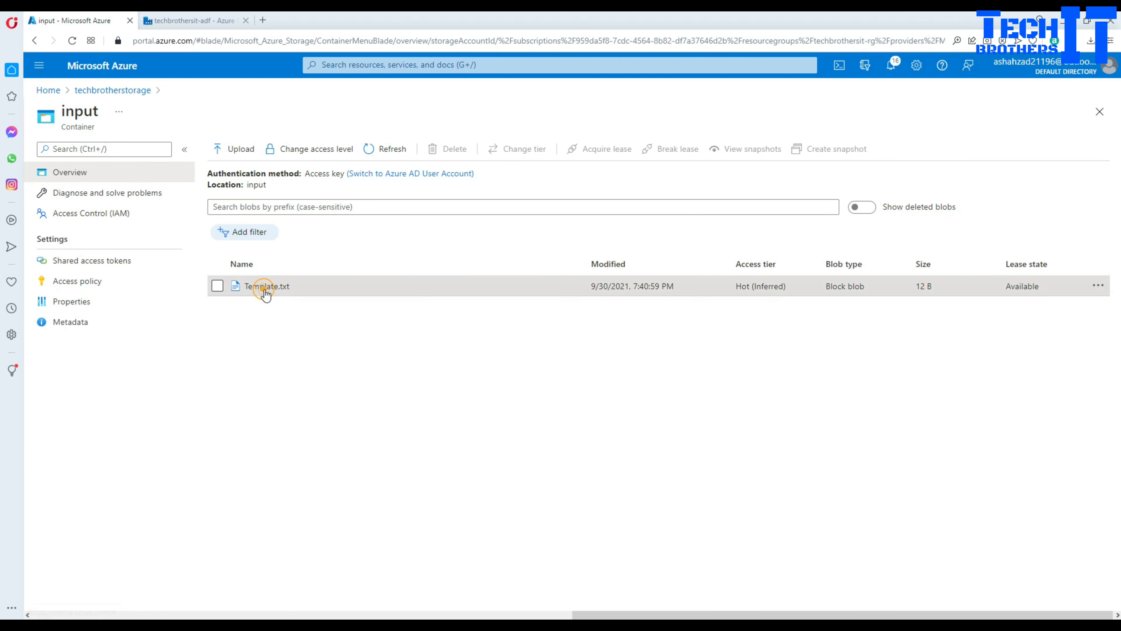
left_click(583, 184)
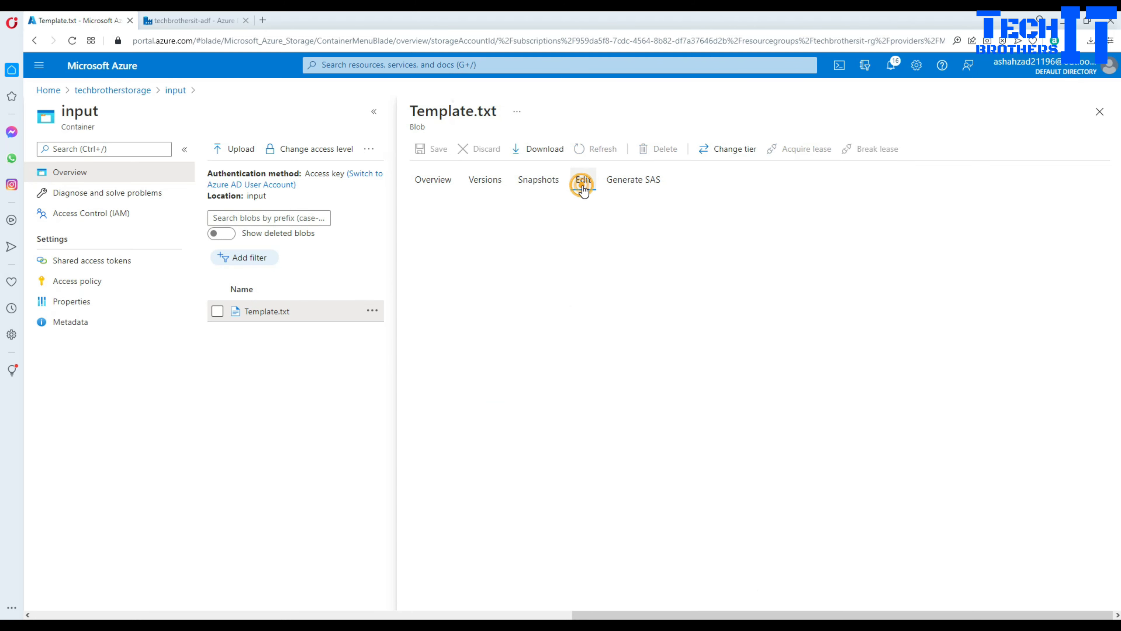
left_click(1100, 112)
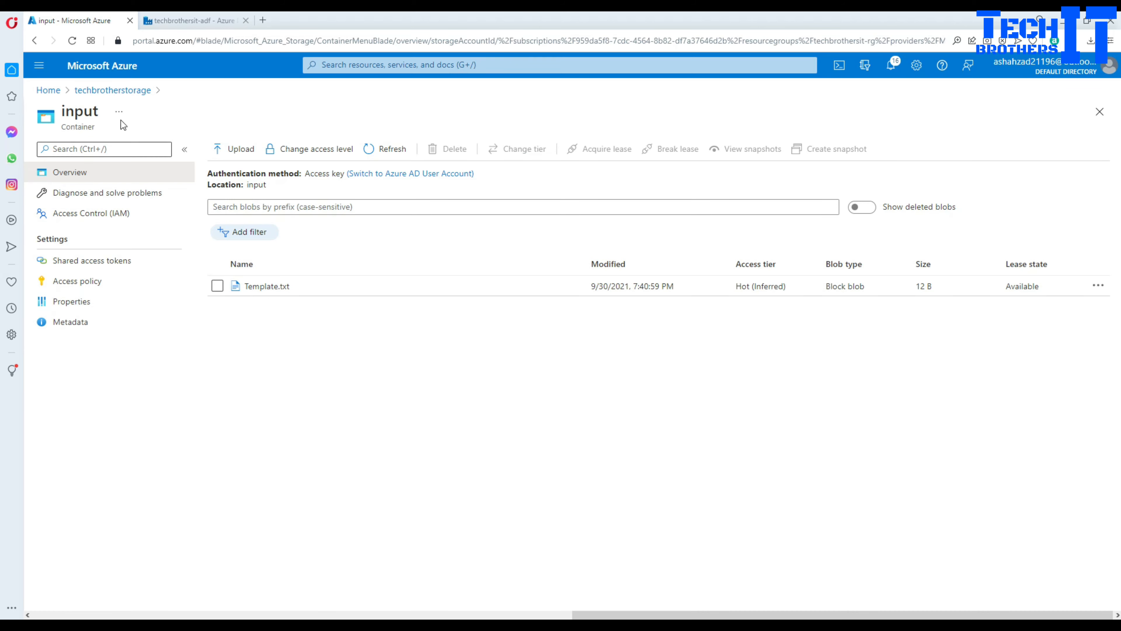
Examine the contents of MyVariableValue.txt in the output container of techbrotherstorage, and close the file.
left_click(108, 92)
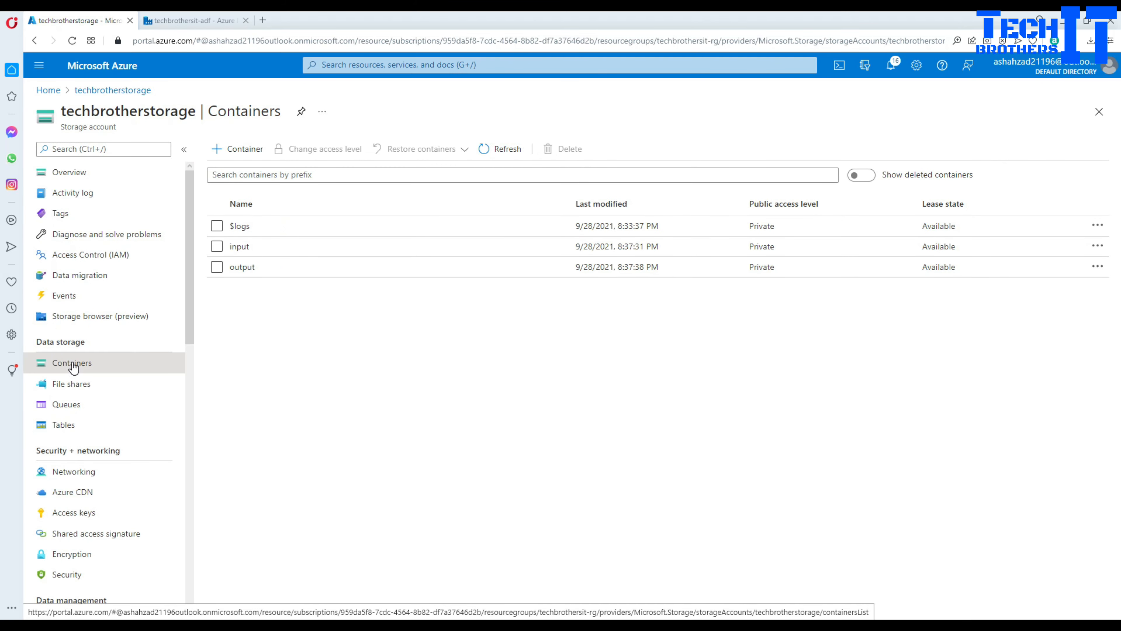
left_click(234, 268)
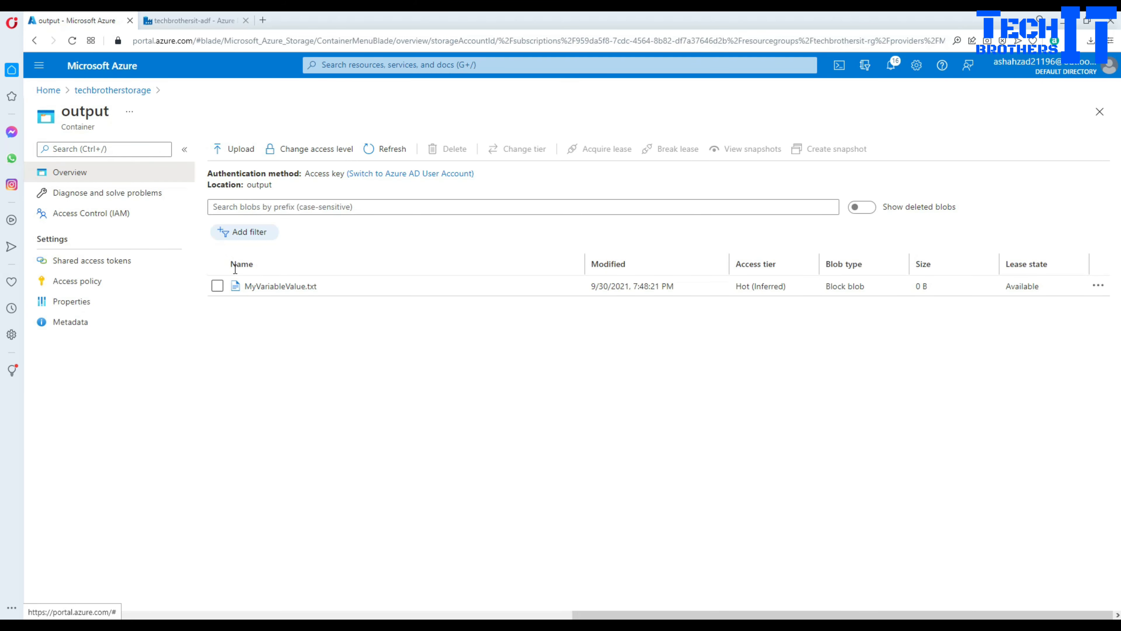
left_click(285, 288)
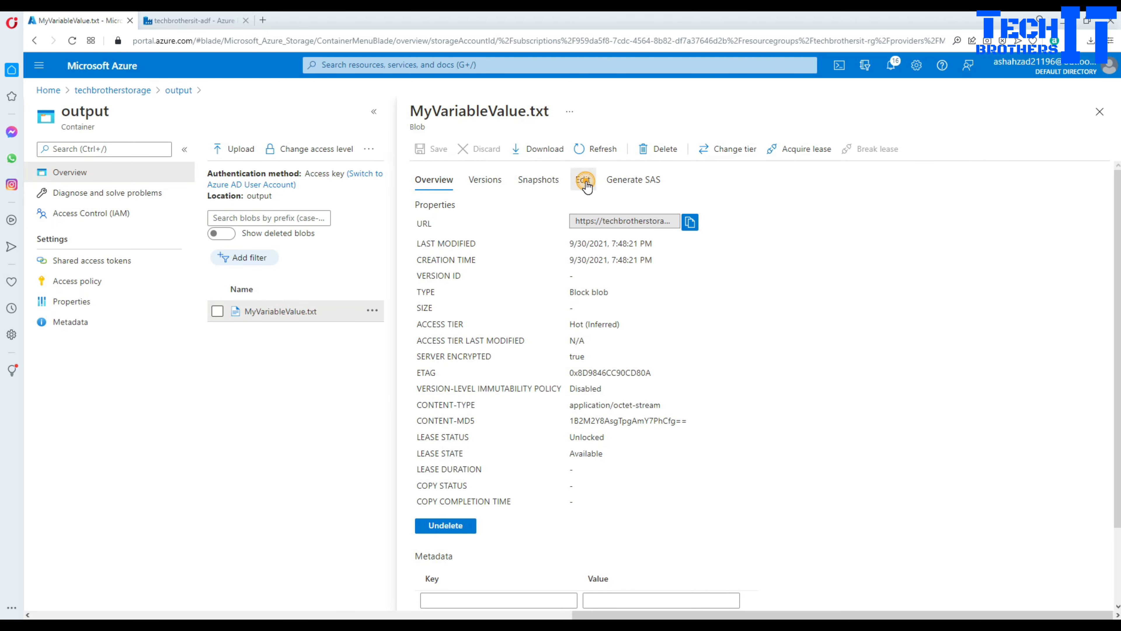
left_click(582, 180)
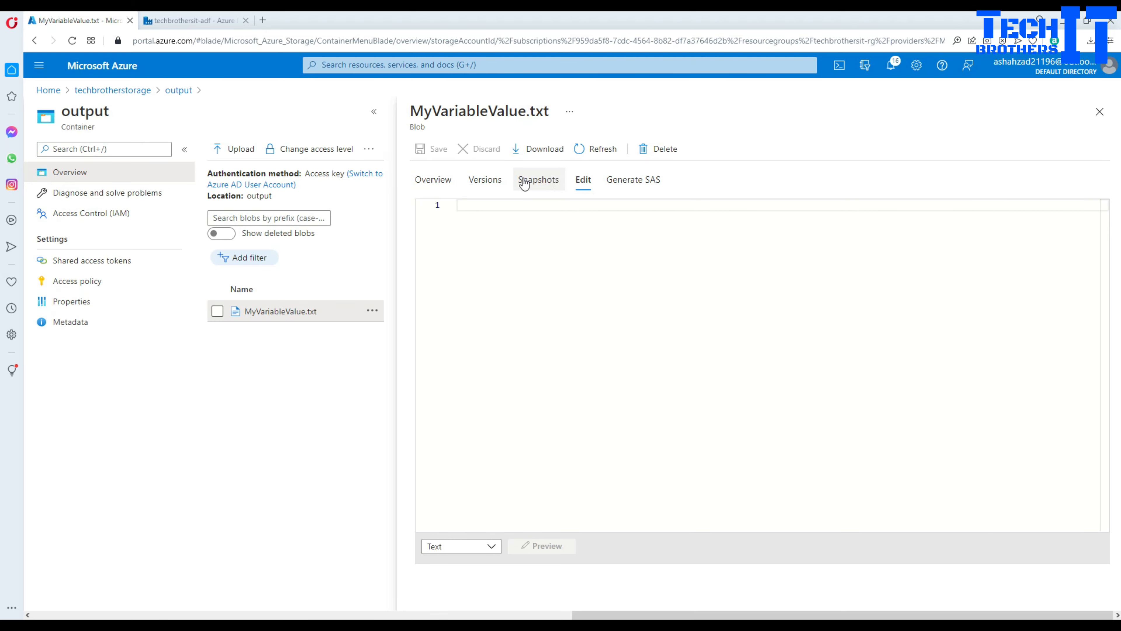
left_click(1099, 112)
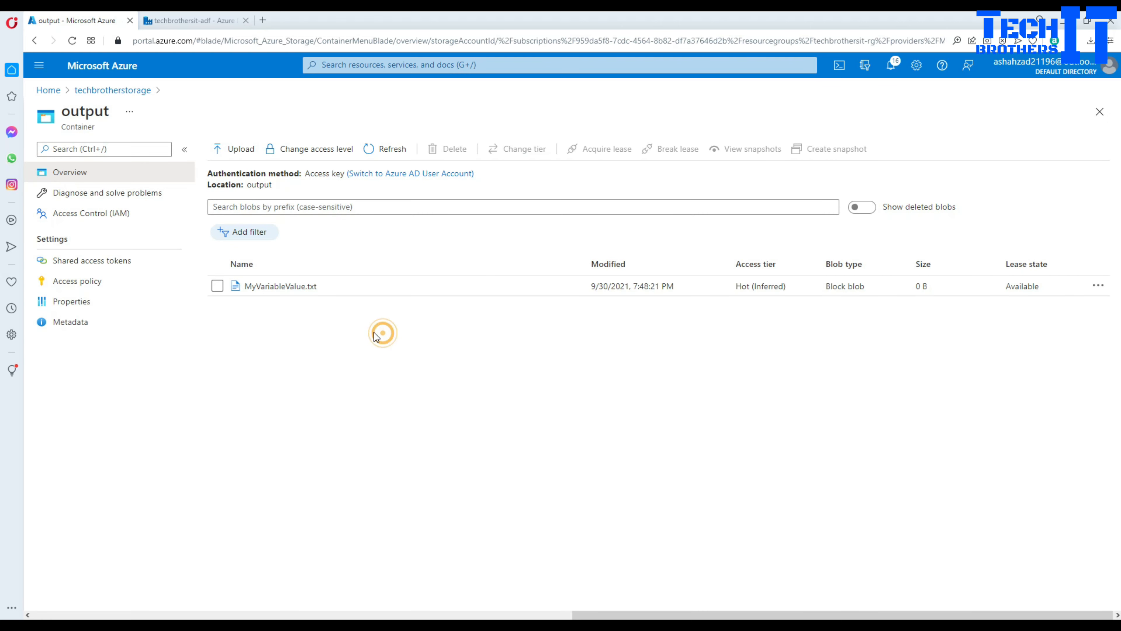
Refresh the output container and recheck the contents of MyVariableValue.txt.
left_click(380, 149)
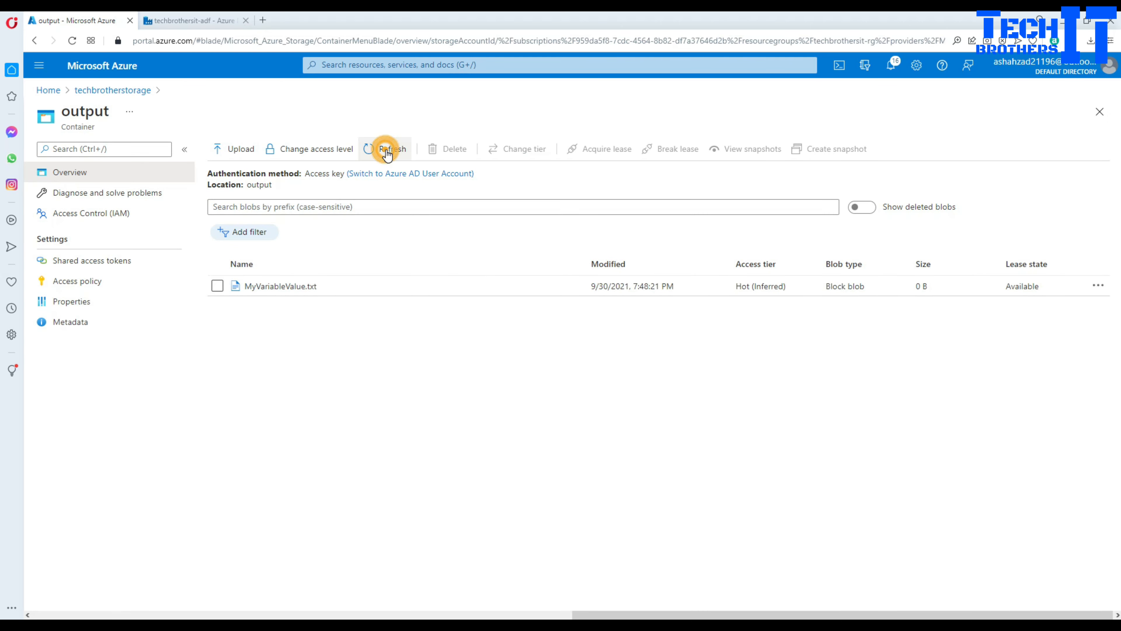
left_click(281, 287)
left_click(583, 182)
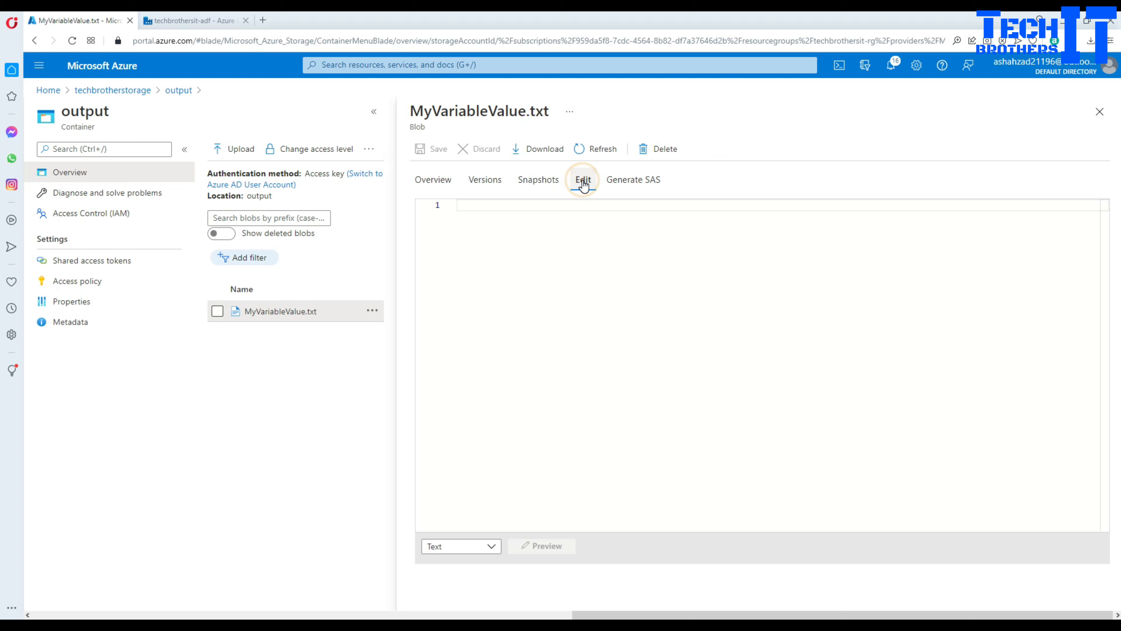
left_click(1106, 118)
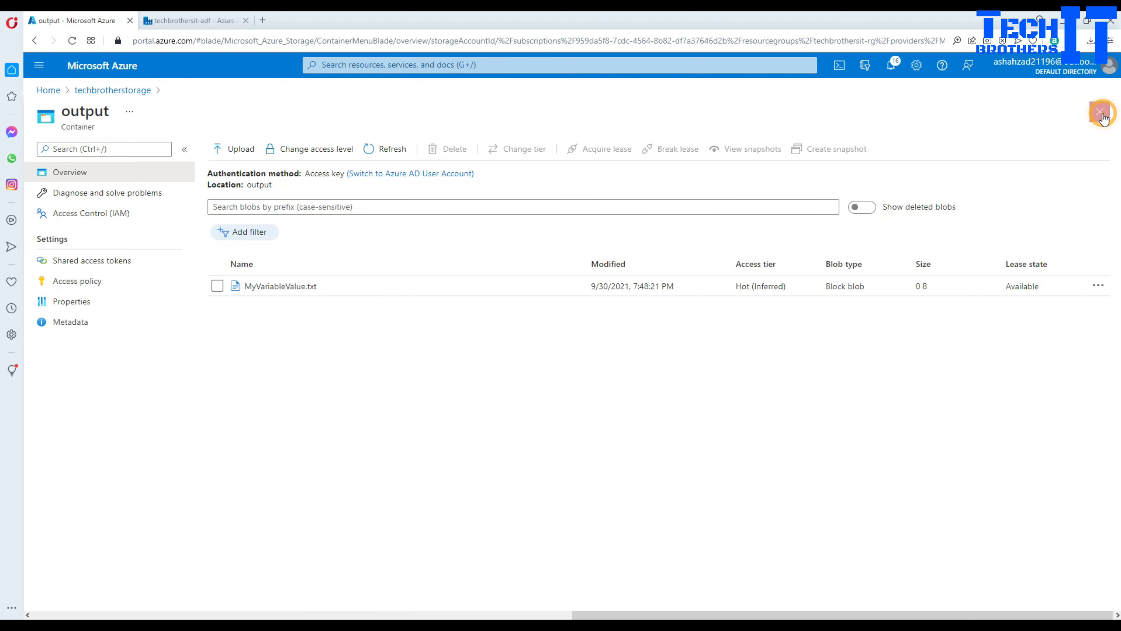
Return to the data factory pipeline and review the input and output values of the Set variable1 run.
left_click(180, 23)
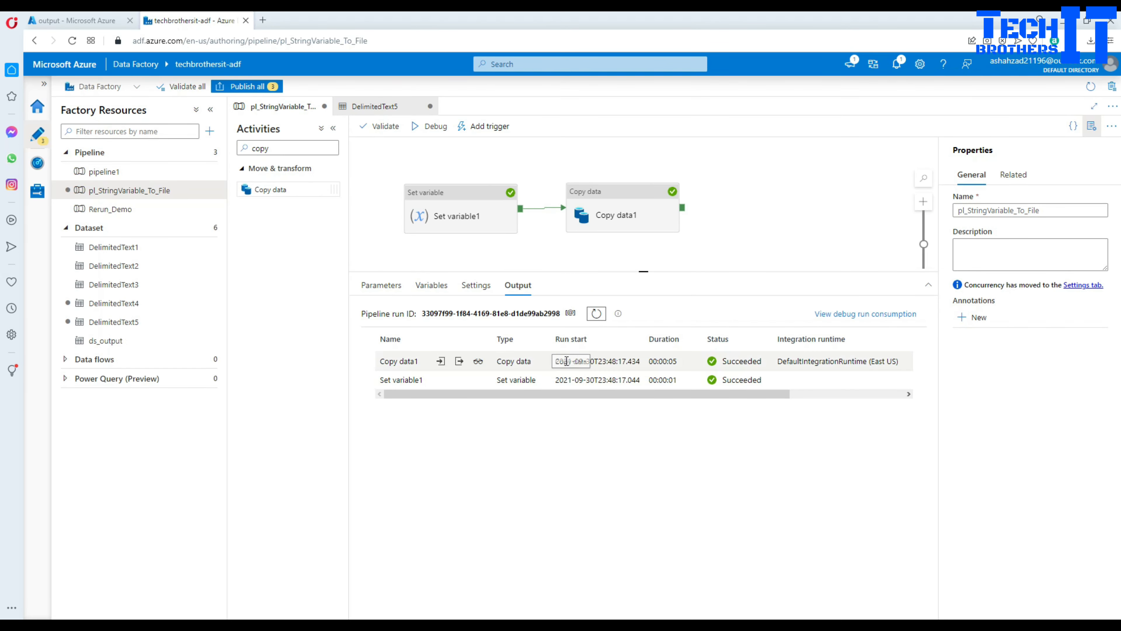
mouse_move(482, 388)
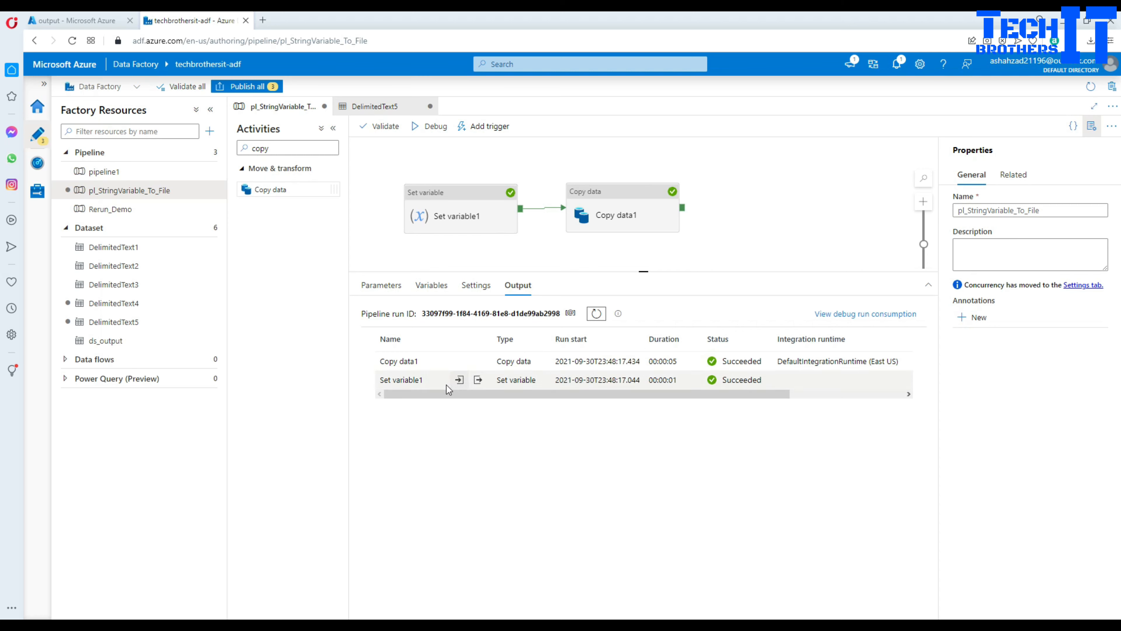
left_click(459, 380)
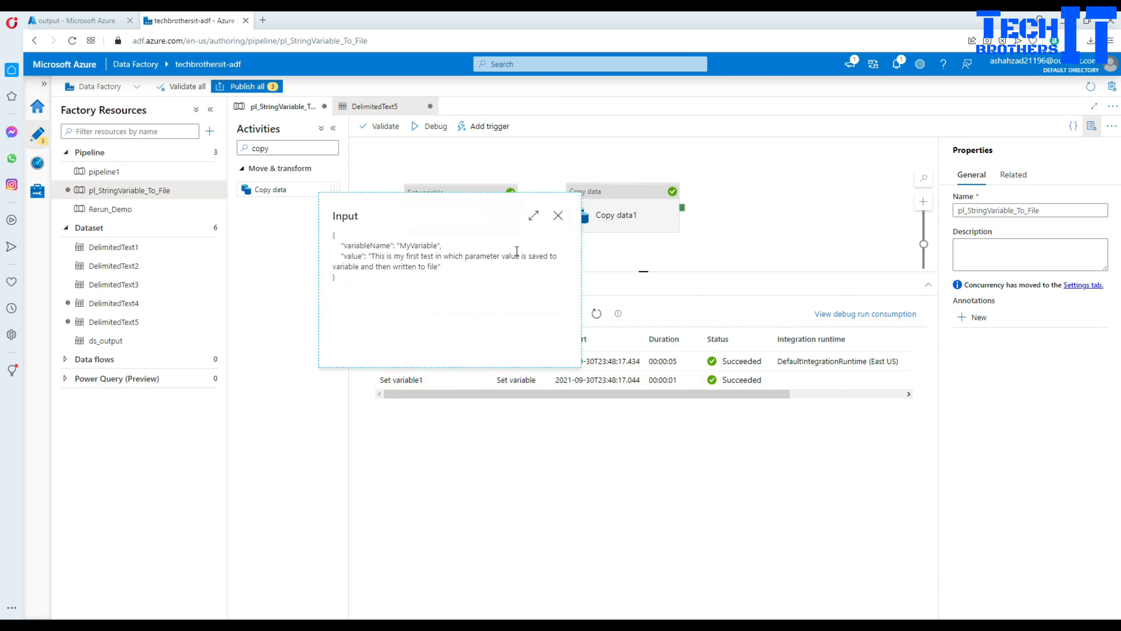
left_click(558, 216)
left_click(475, 380)
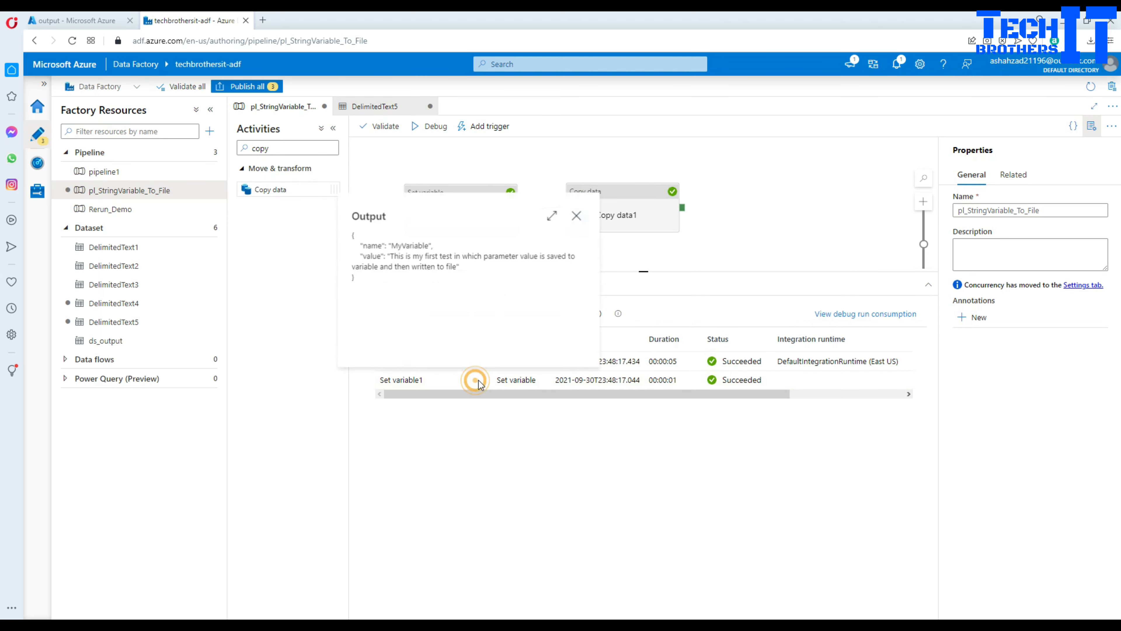
left_click(577, 216)
Inspect the Copy data1 run's input for the name and value of the additional column, and close it.
left_click(443, 362)
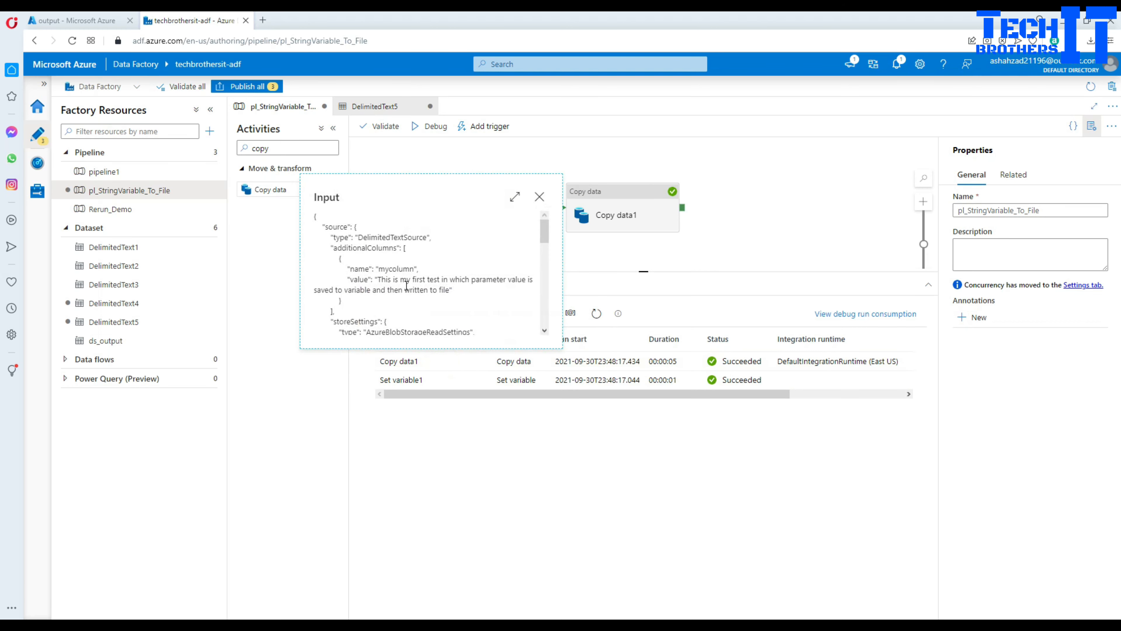
mouse_move(379, 278)
left_mouse_down()
mouse_move(452, 290)
mouse_move(380, 267)
left_mouse_up()
left_click(416, 266)
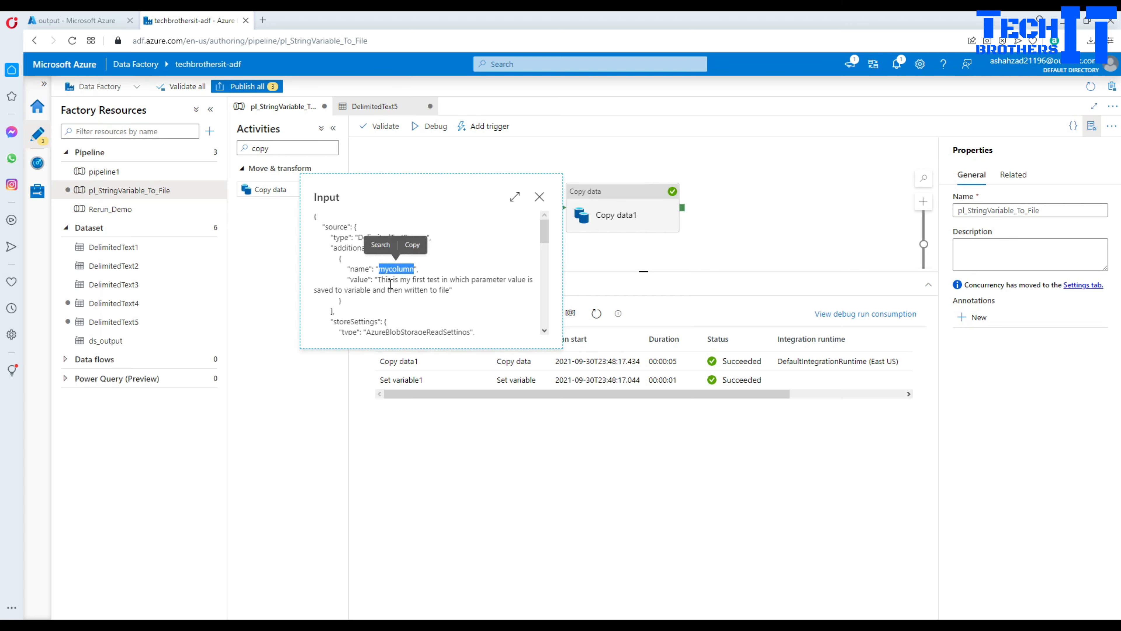
left_click(540, 197)
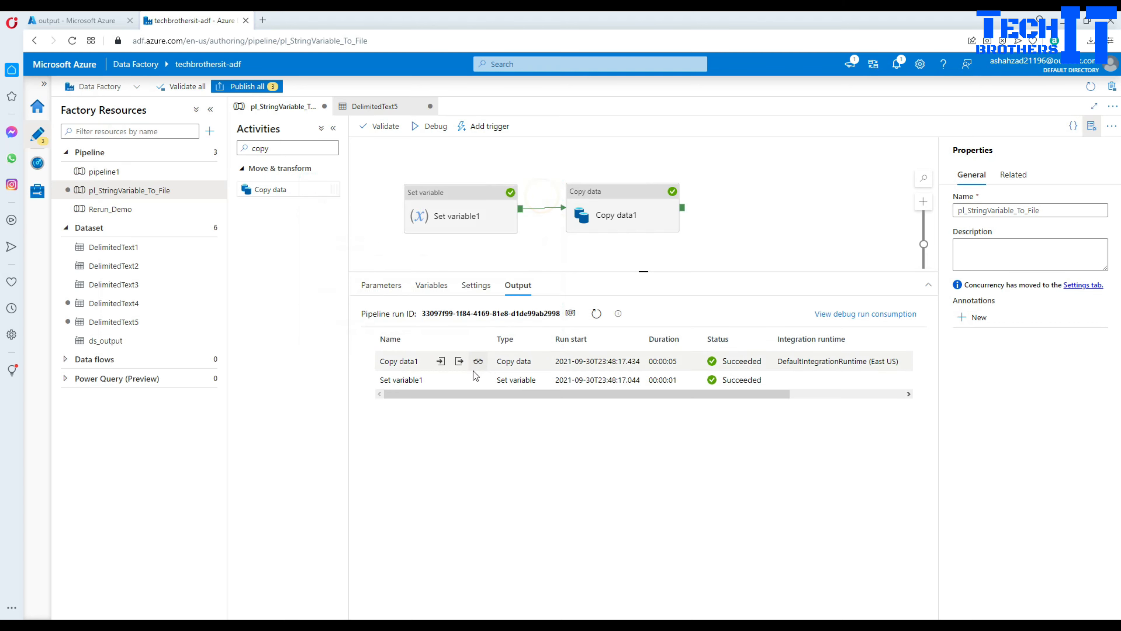
Inspect the Copy data1 run's output and its copy details for the rows read and rows written, and close them.
left_click(460, 362)
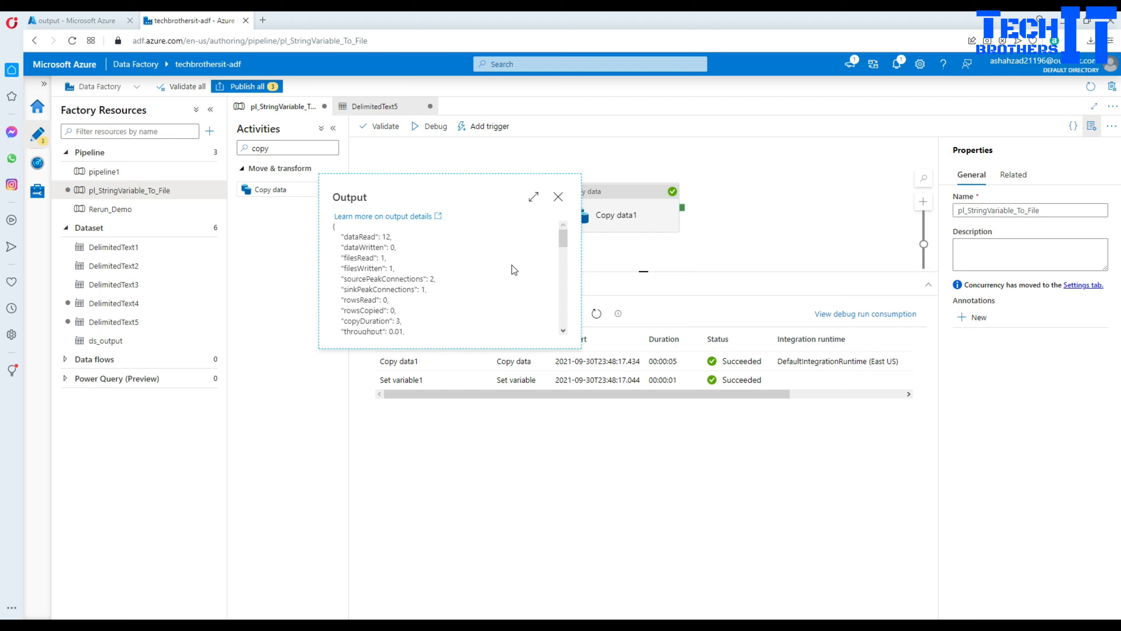
left_click(558, 196)
left_click(480, 362)
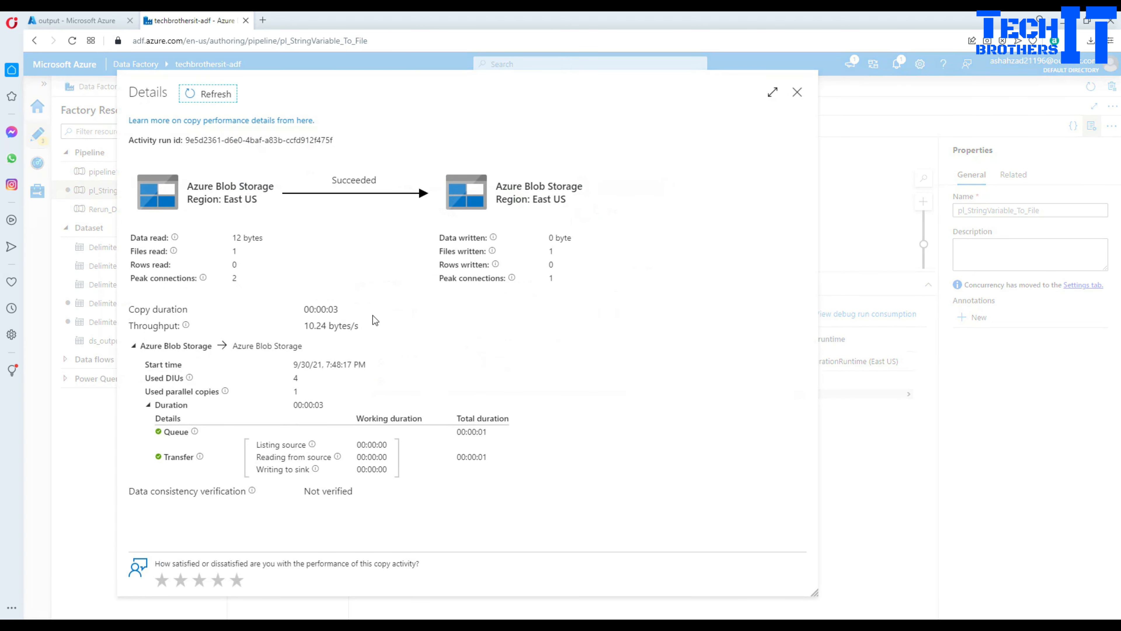
double_click(234, 264)
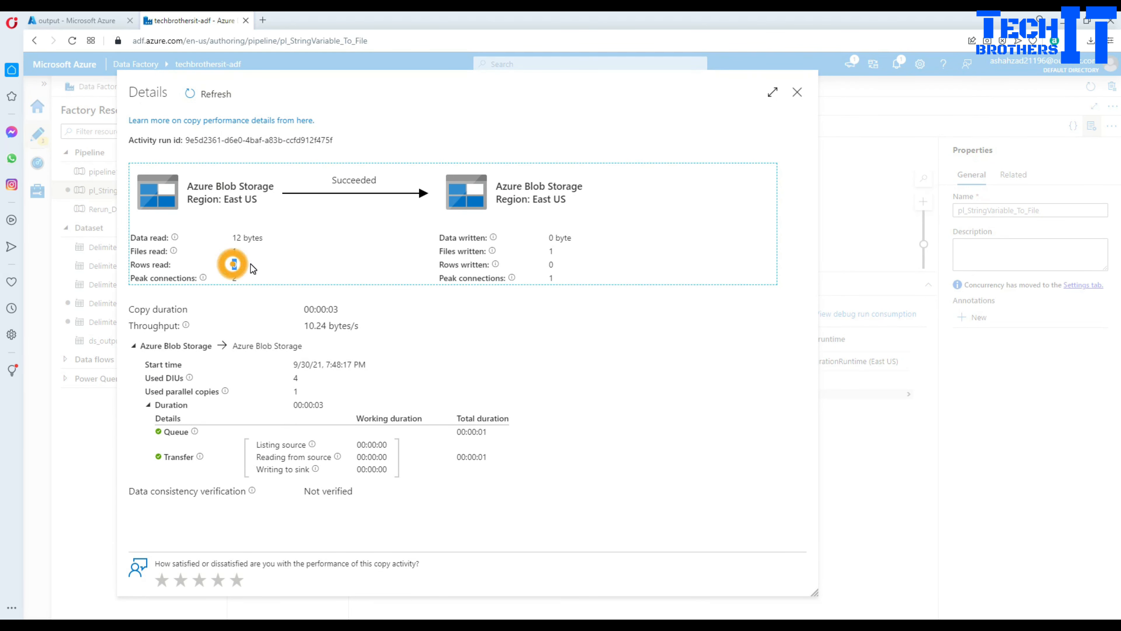
double_click(551, 265)
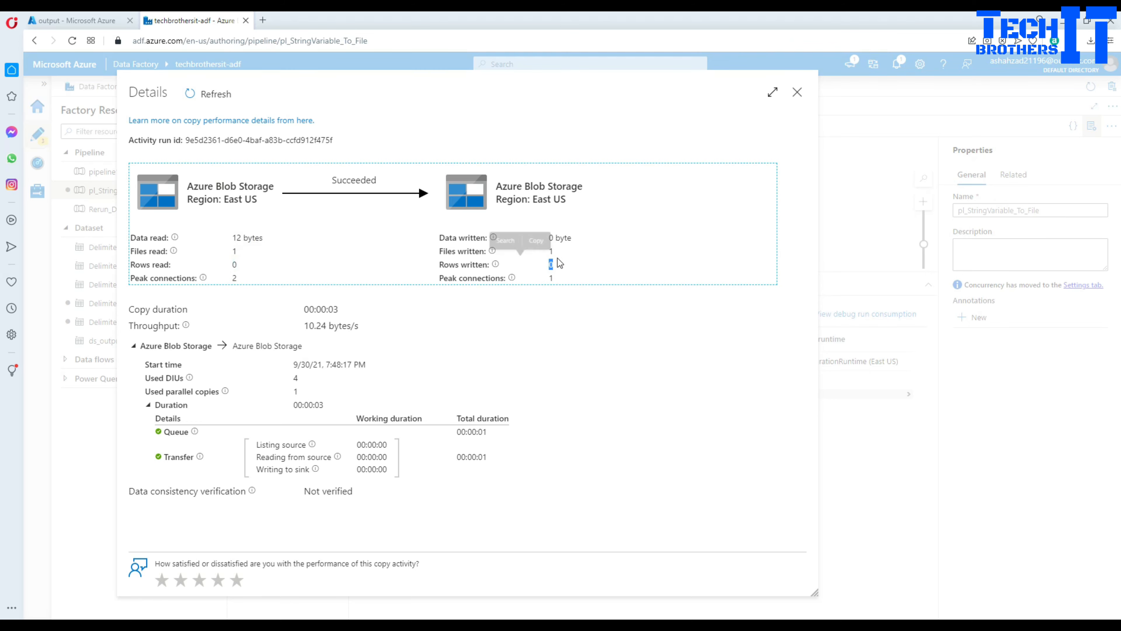
left_click(797, 92)
Check the Set variable1 settings and open DelimitedText4, the source dataset of Copy data1.
left_click(462, 188)
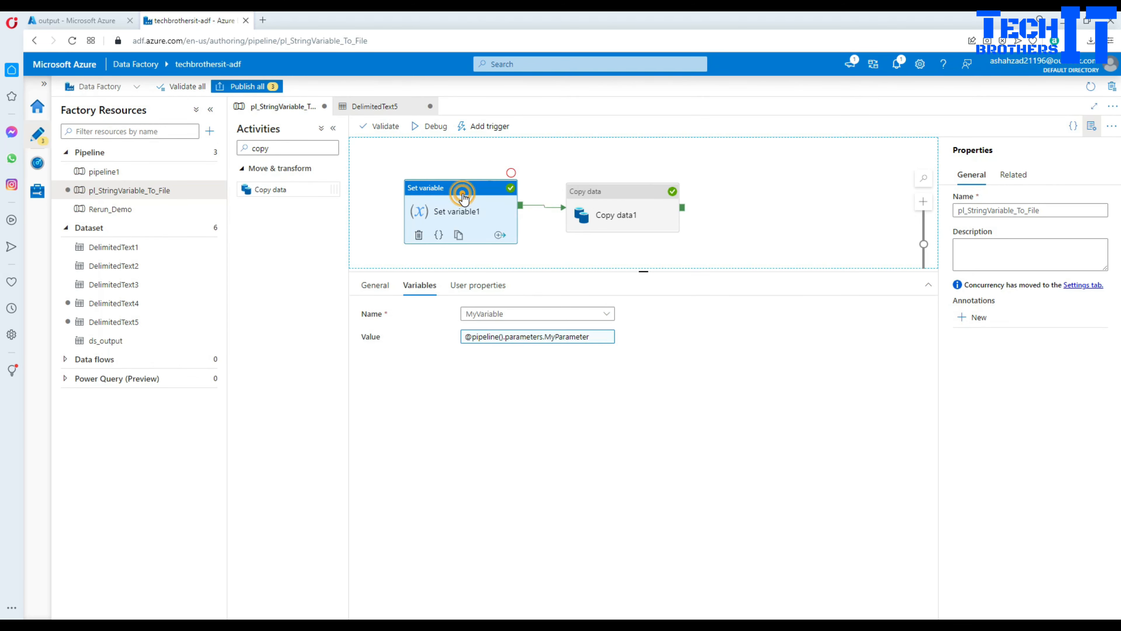
left_click(582, 188)
left_click(426, 286)
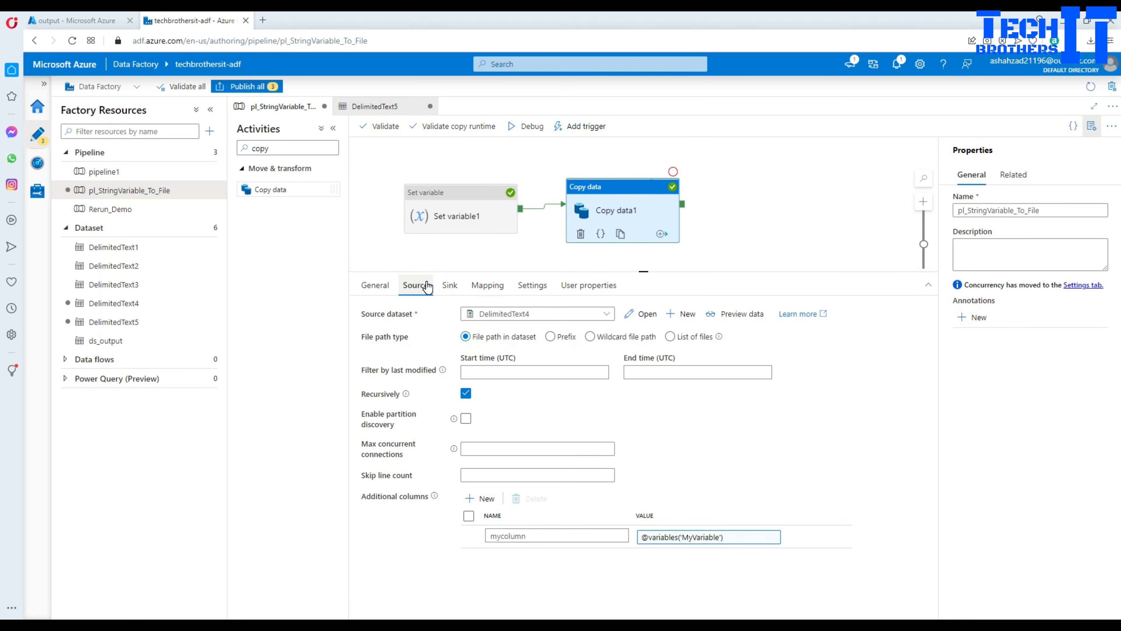
left_click(648, 314)
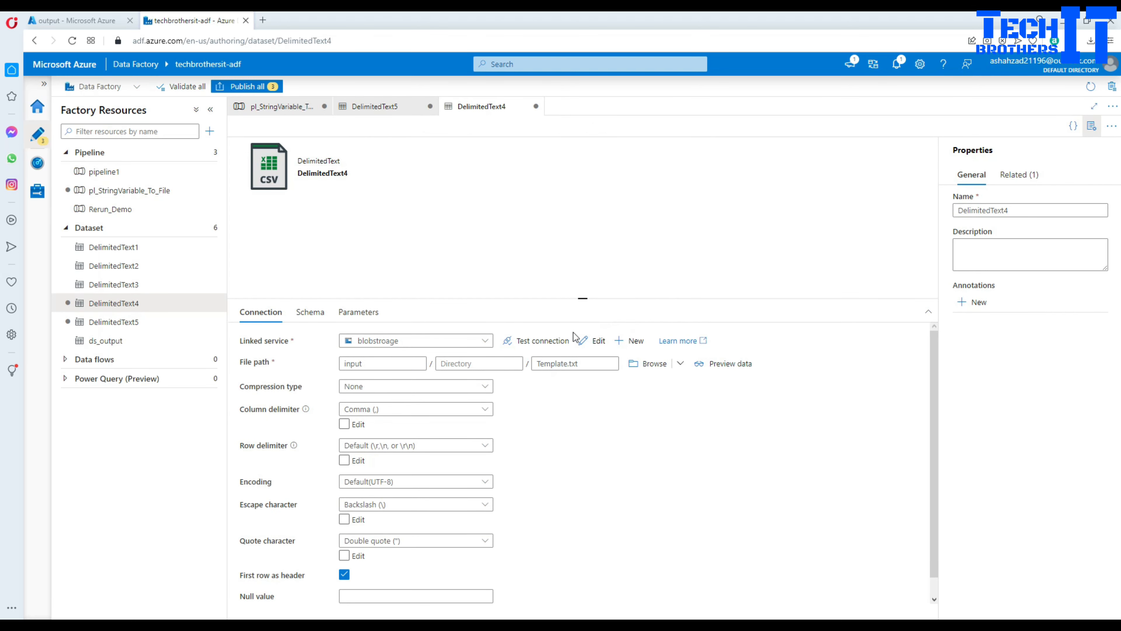
Review the blobstroage linked service settings and the storage root folder for DelimitedText4, leaving both without changes.
left_click(597, 344)
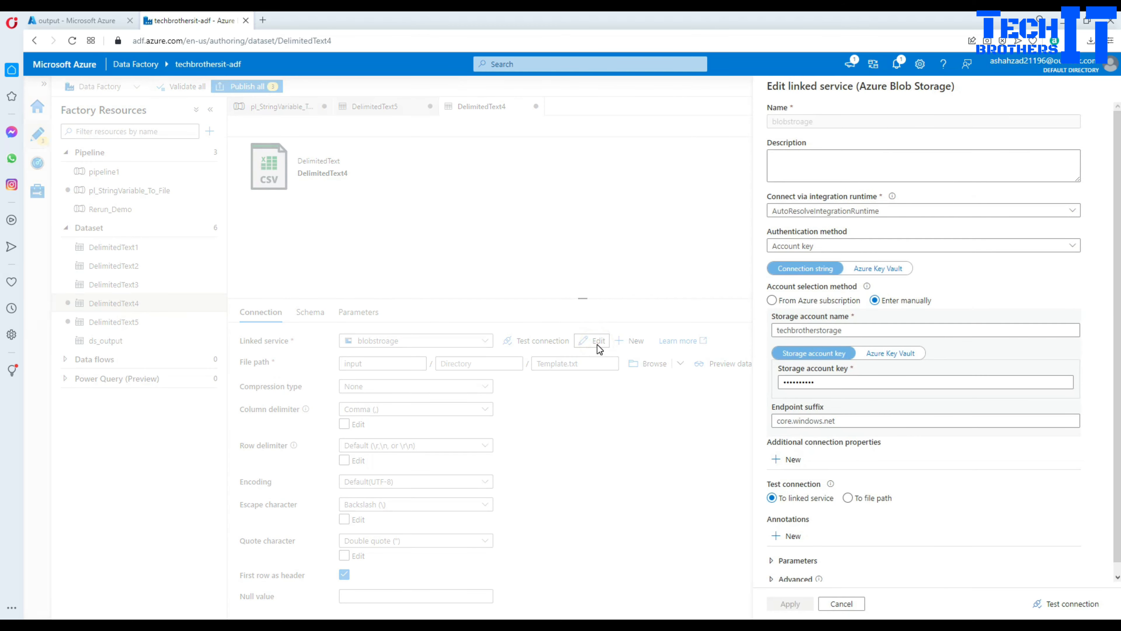
left_click(841, 604)
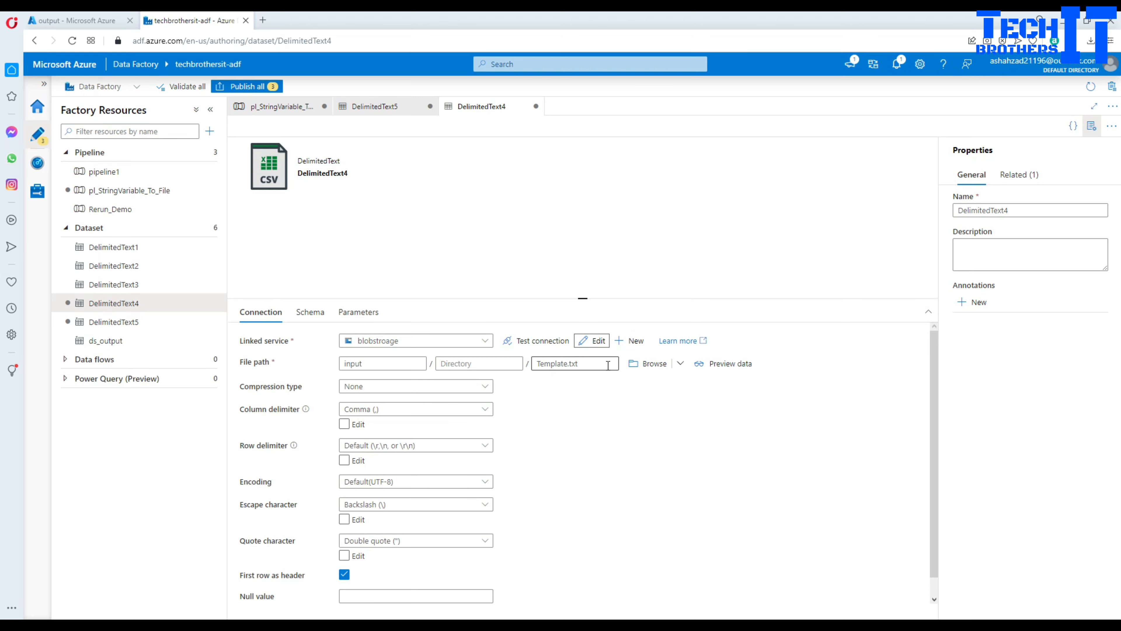
left_click(646, 365)
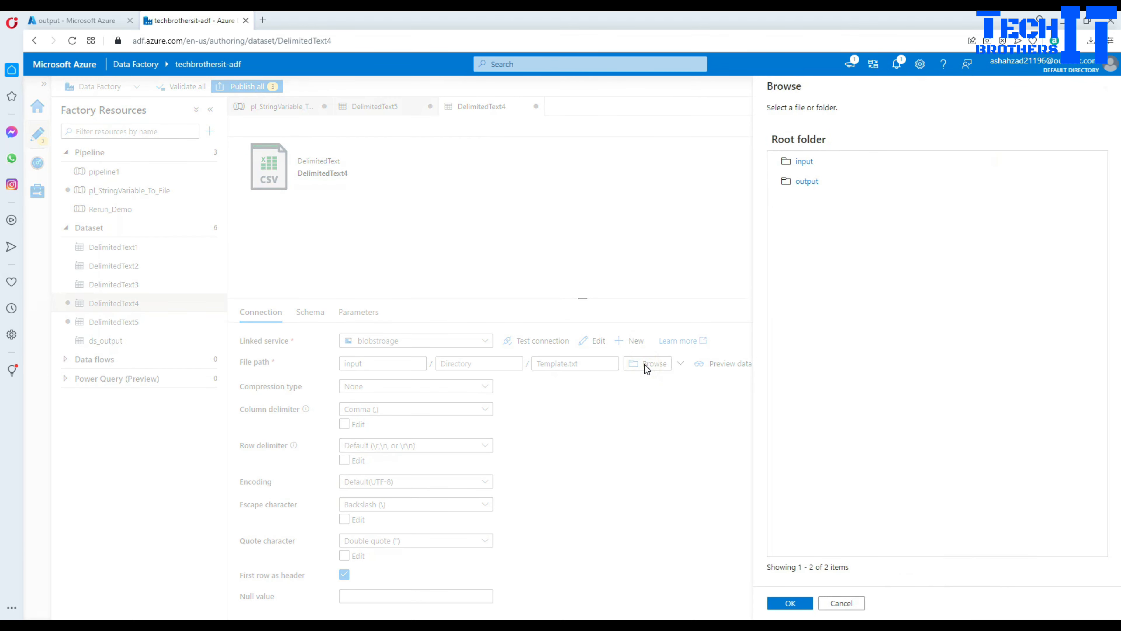
left_click(852, 607)
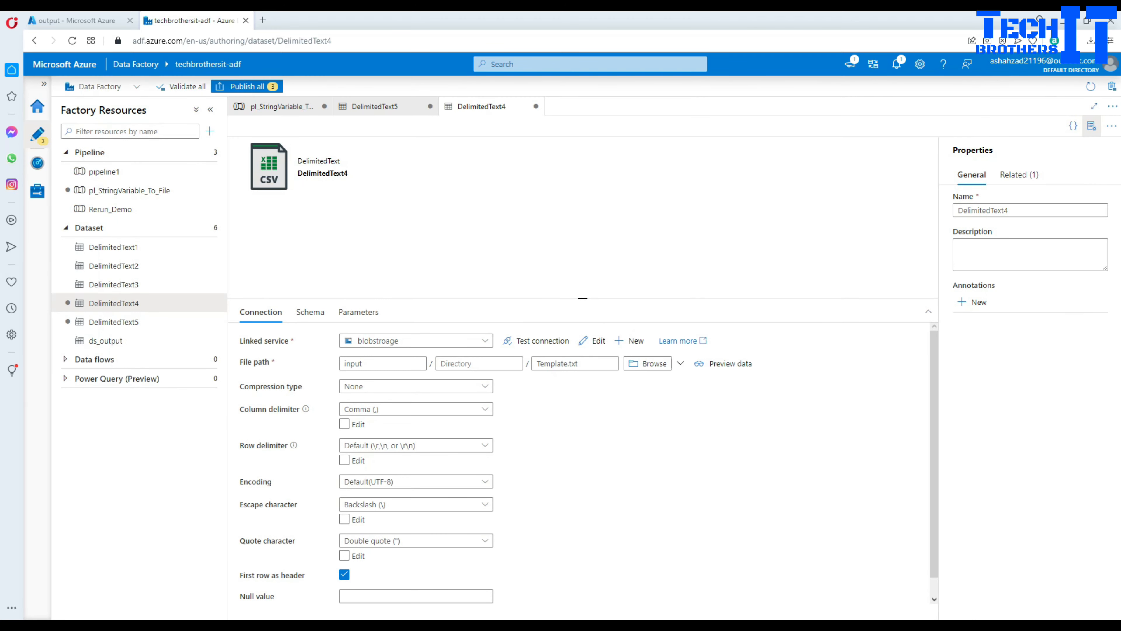
Turn off First row as header for DelimitedText4, and debug the pipeline with MyParameter set to "This is my test parameter".
left_click(345, 575)
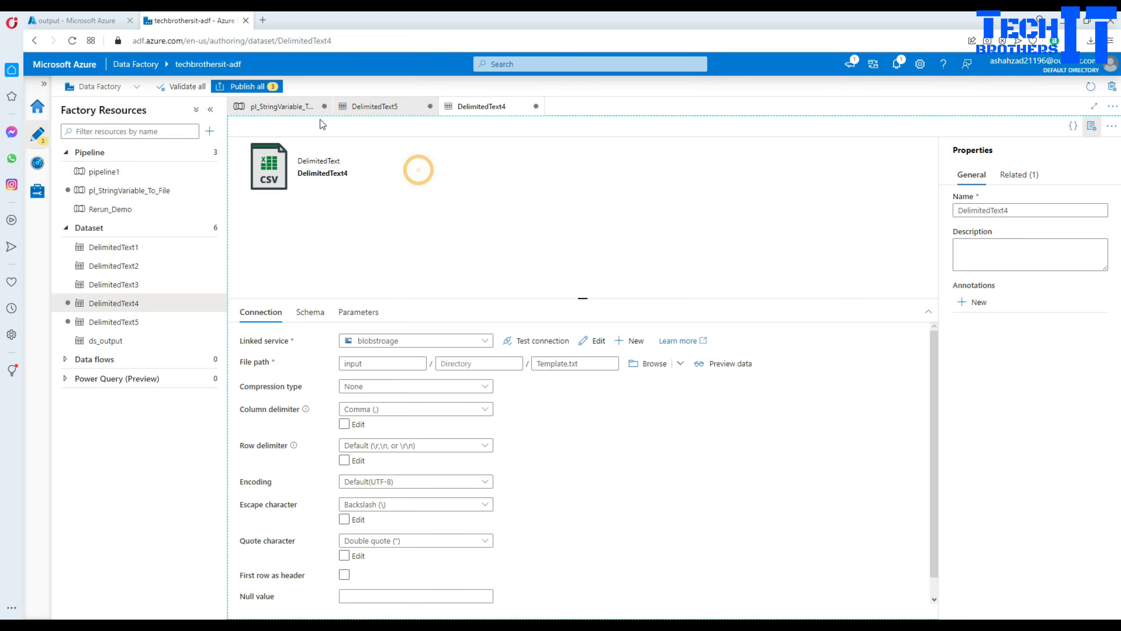
left_click(300, 106)
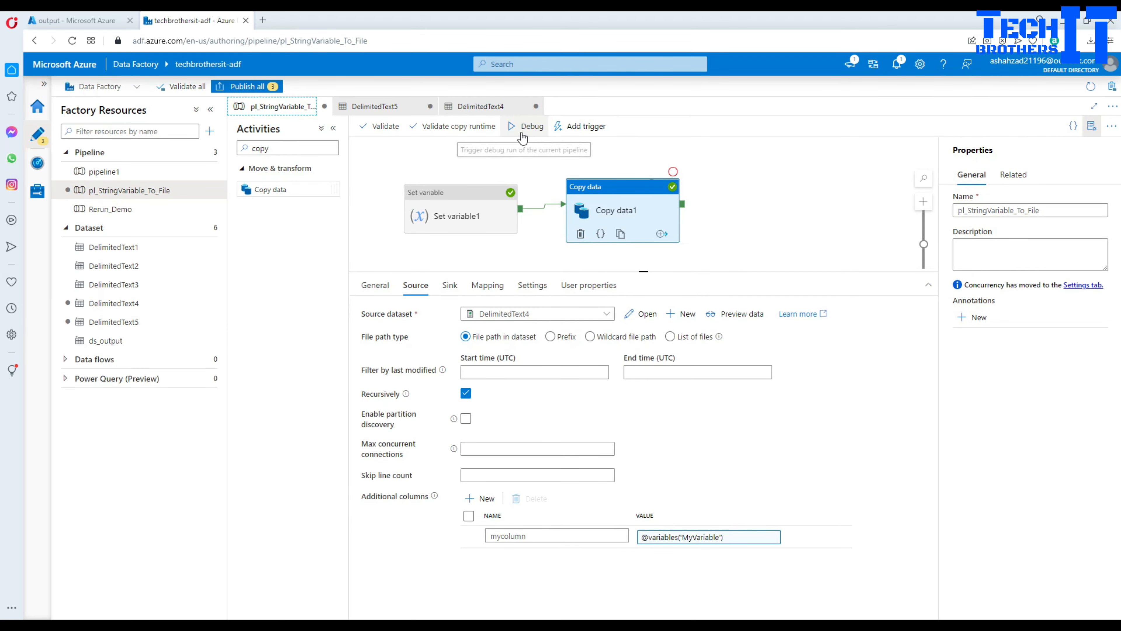
left_click(528, 126)
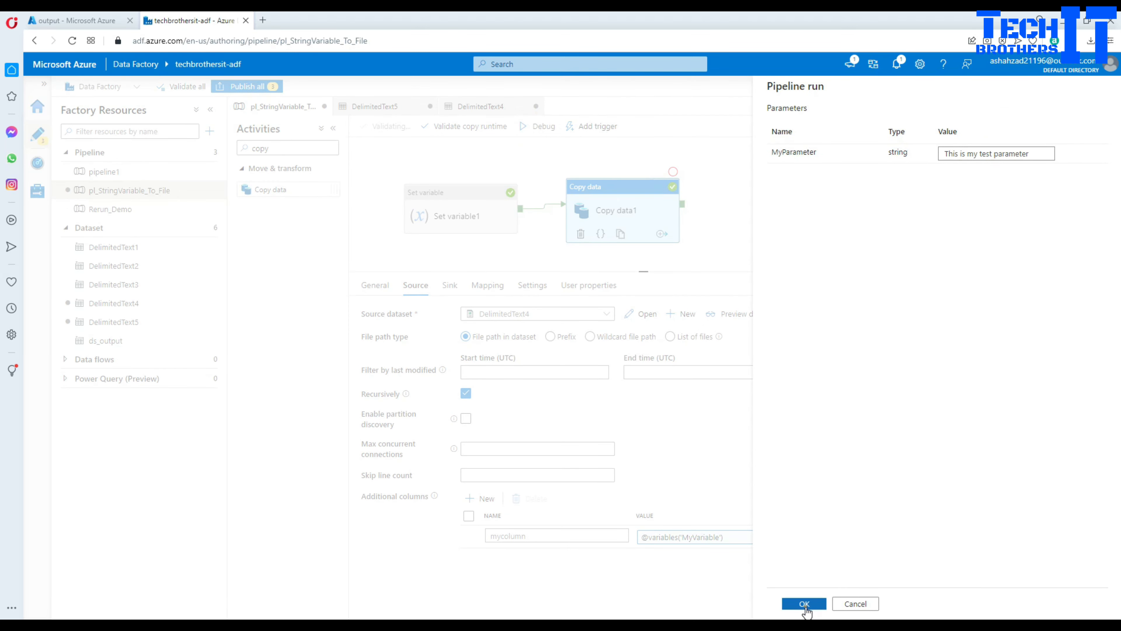
left_click(804, 603)
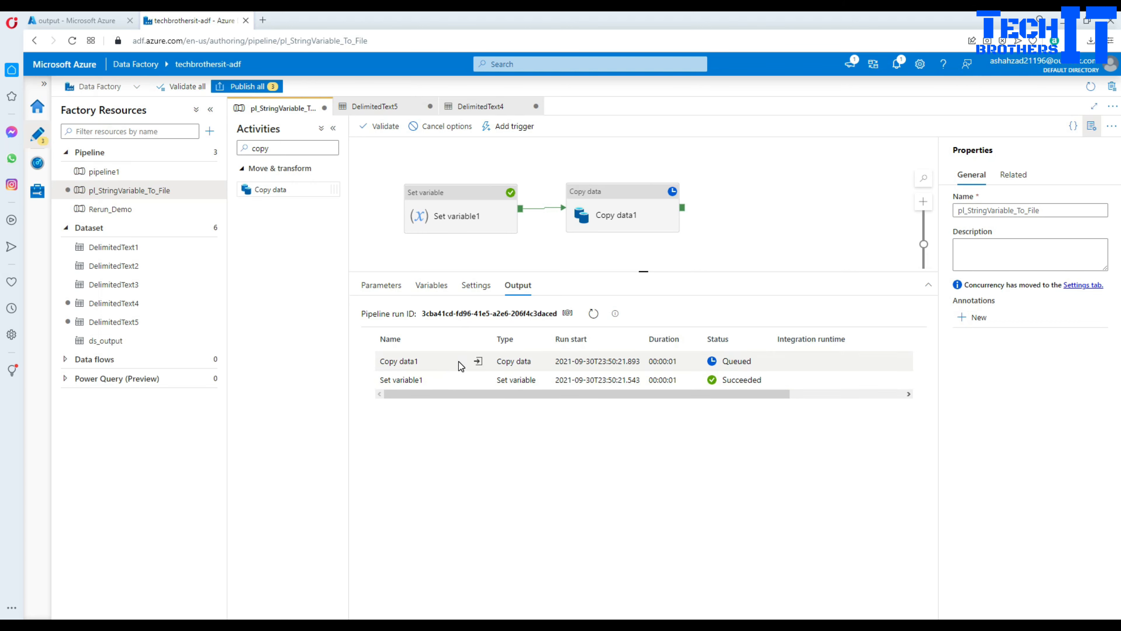
Check the additional column value in the Copy data1 run's input, and refresh the debug run status.
left_click(478, 361)
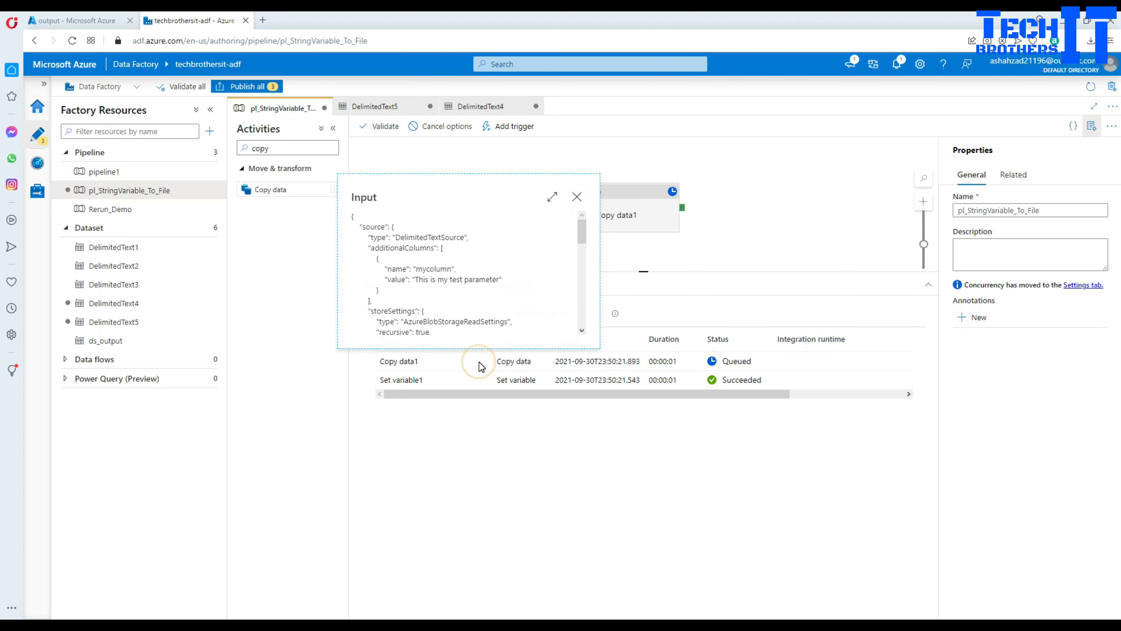
left_click(578, 197)
left_click(595, 315)
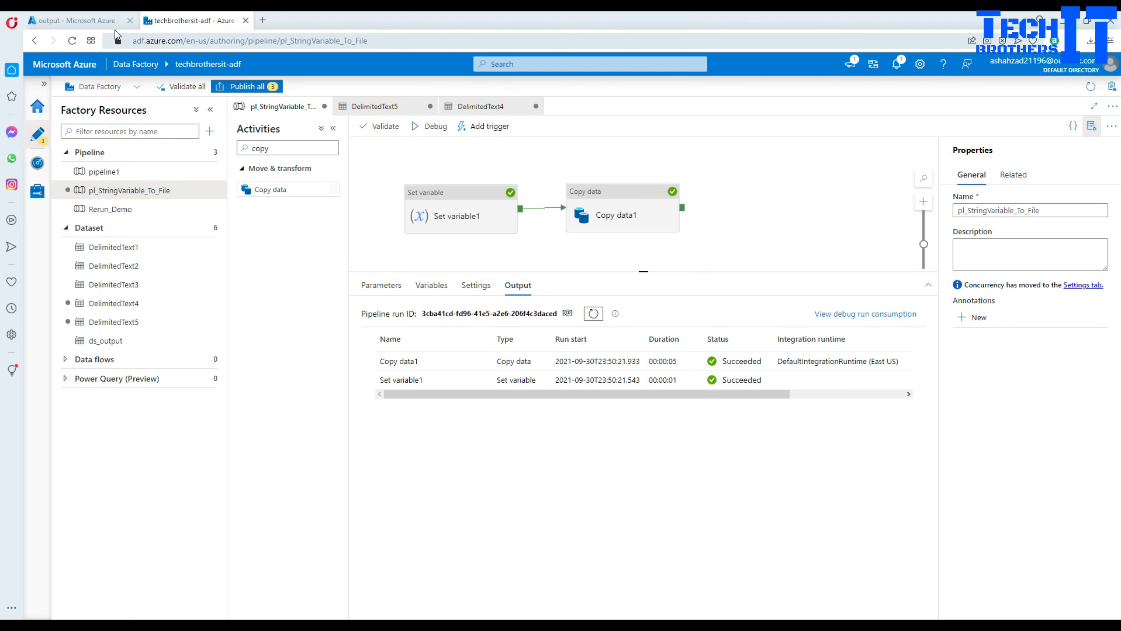
Refresh the output container in the storage account, examine the text written to MyVariableValue.txt, and close the file.
left_click(103, 22)
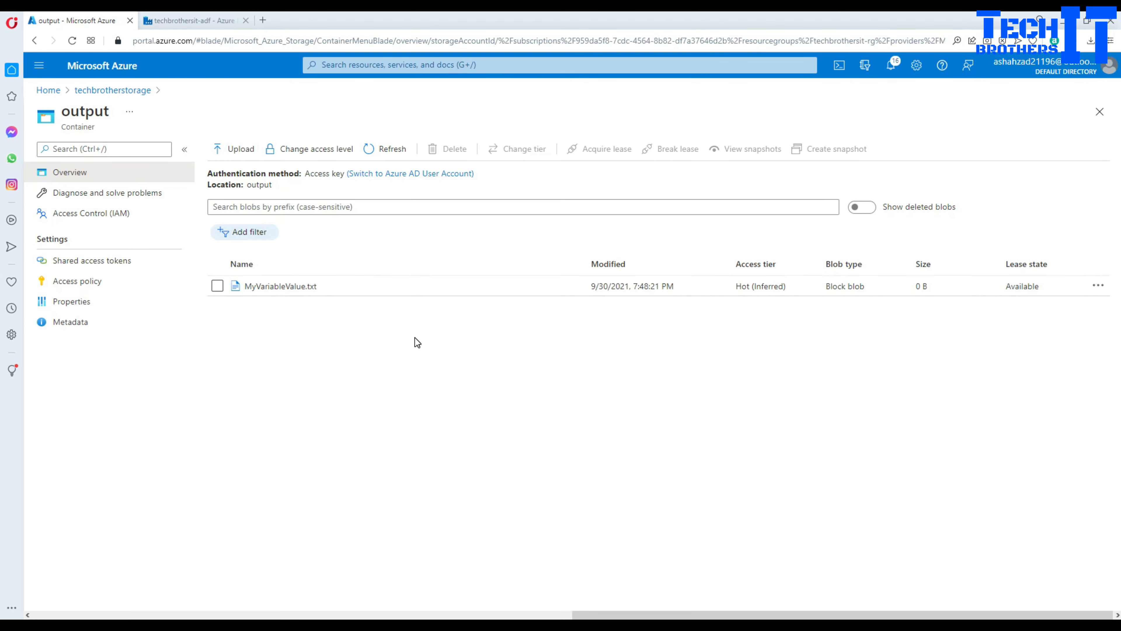
left_click(391, 159)
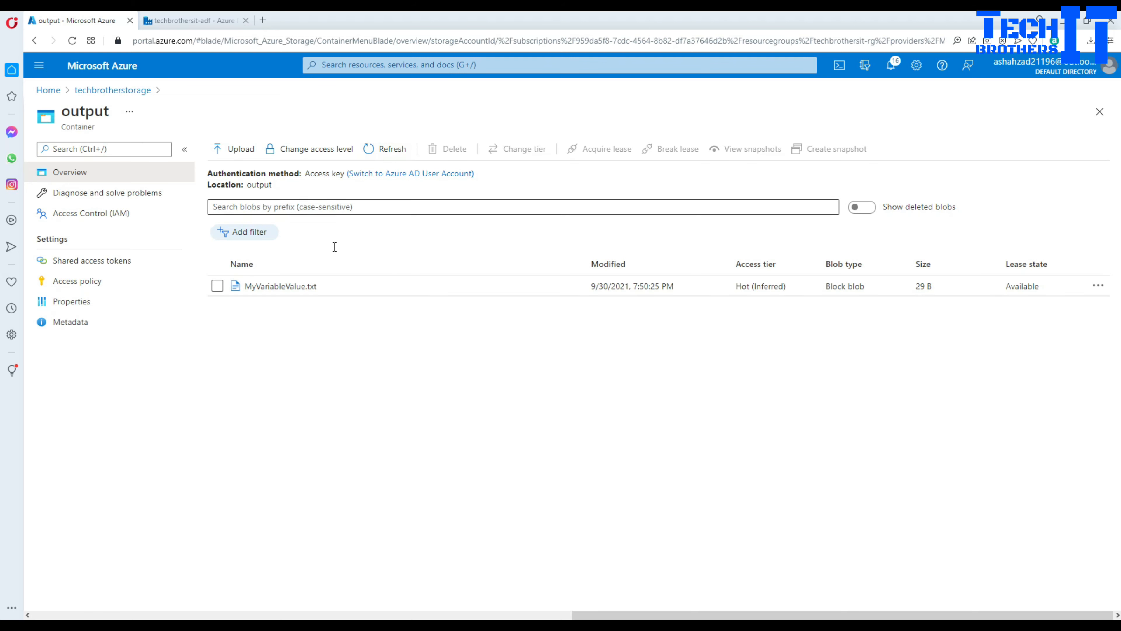
left_click(265, 286)
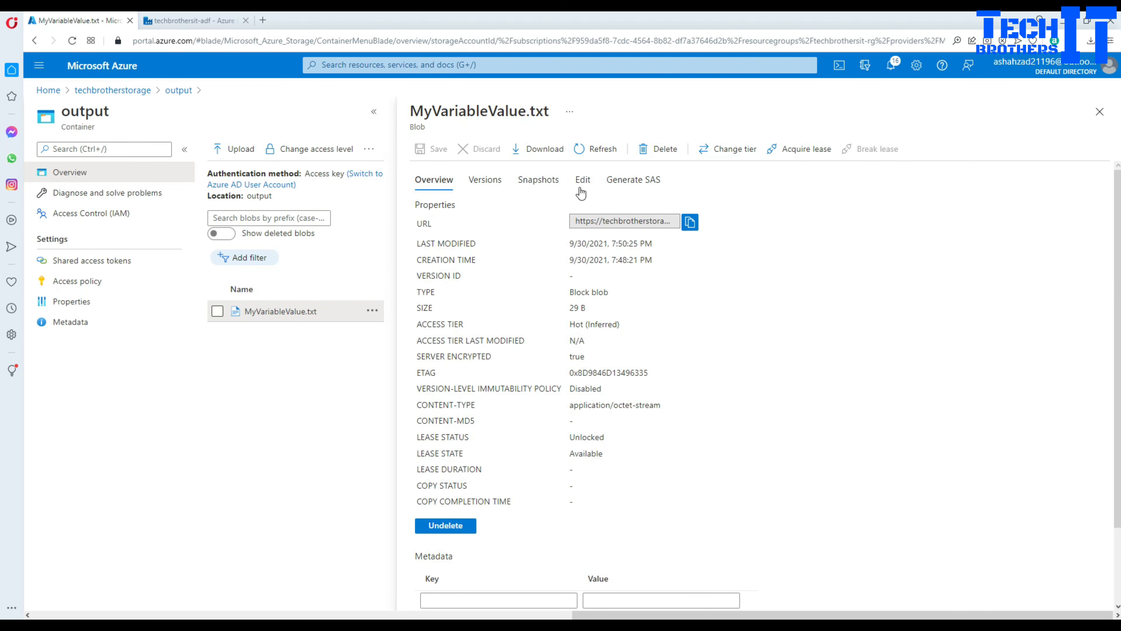
left_click(580, 188)
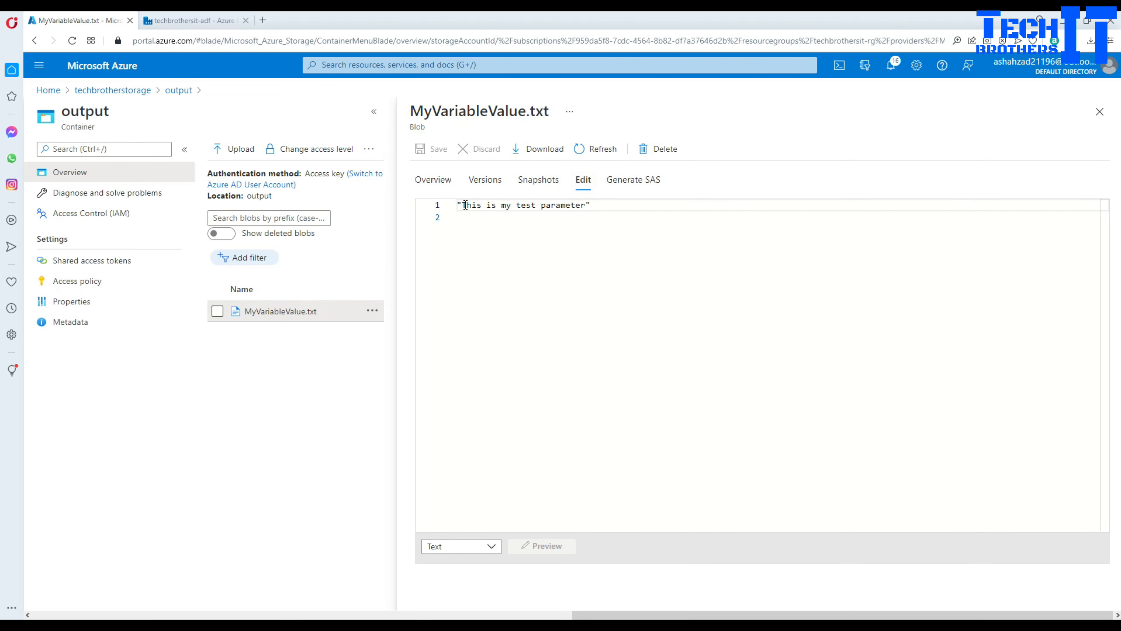
left_click_drag(465, 206, 592, 207)
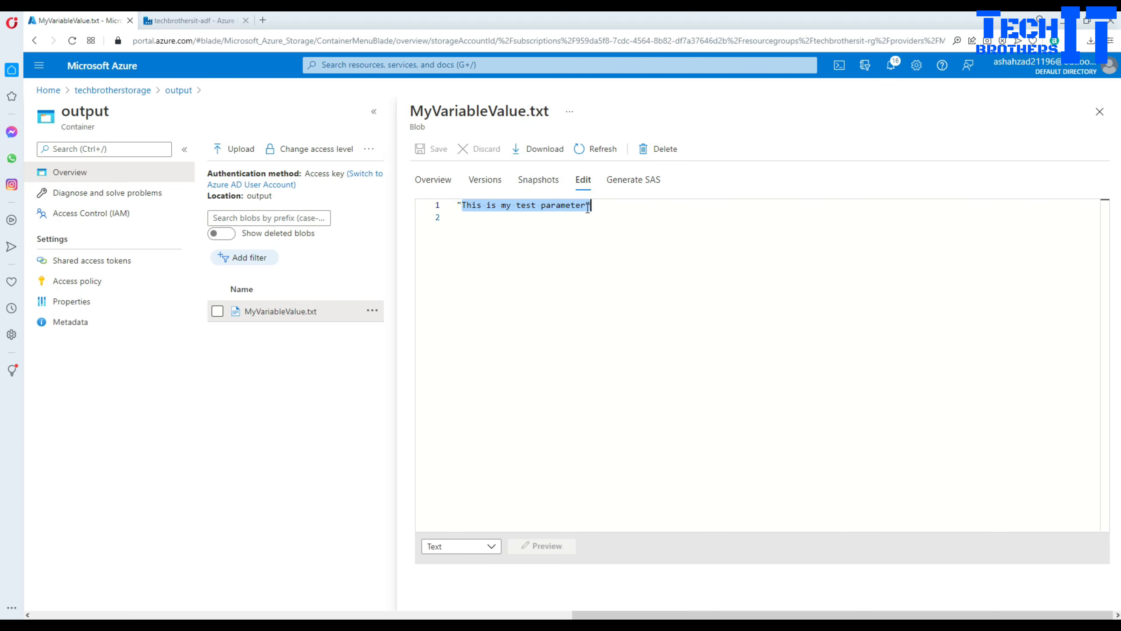
left_click(1100, 111)
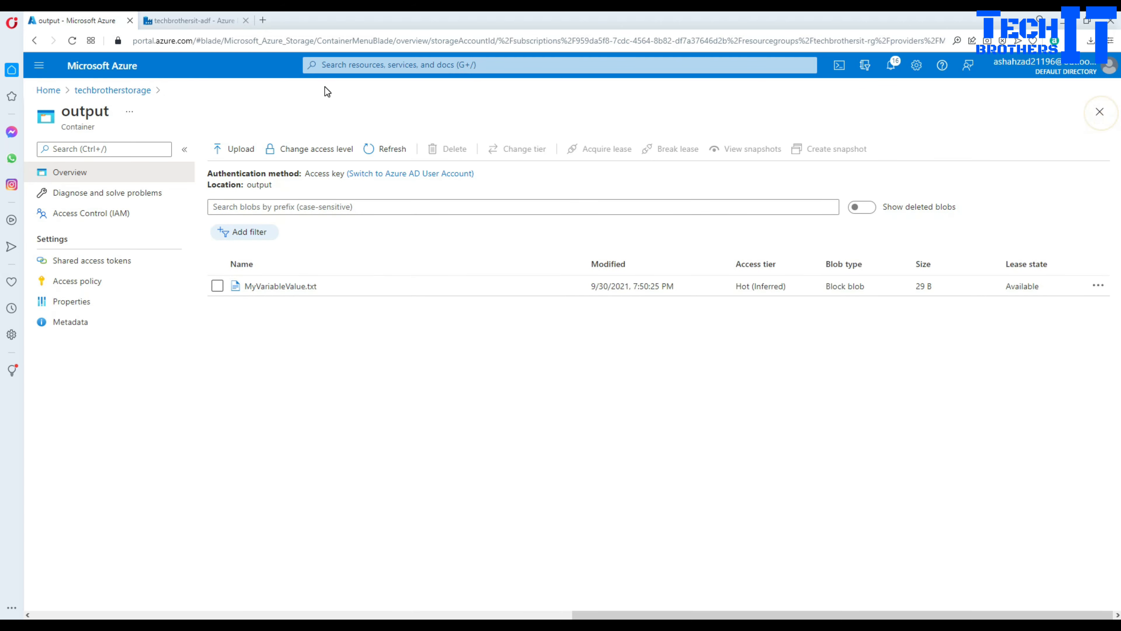
Return to the data factory pipeline and review the Set variable1 settings, the MyParameter default value, and the MyVariable definition.
left_click(216, 22)
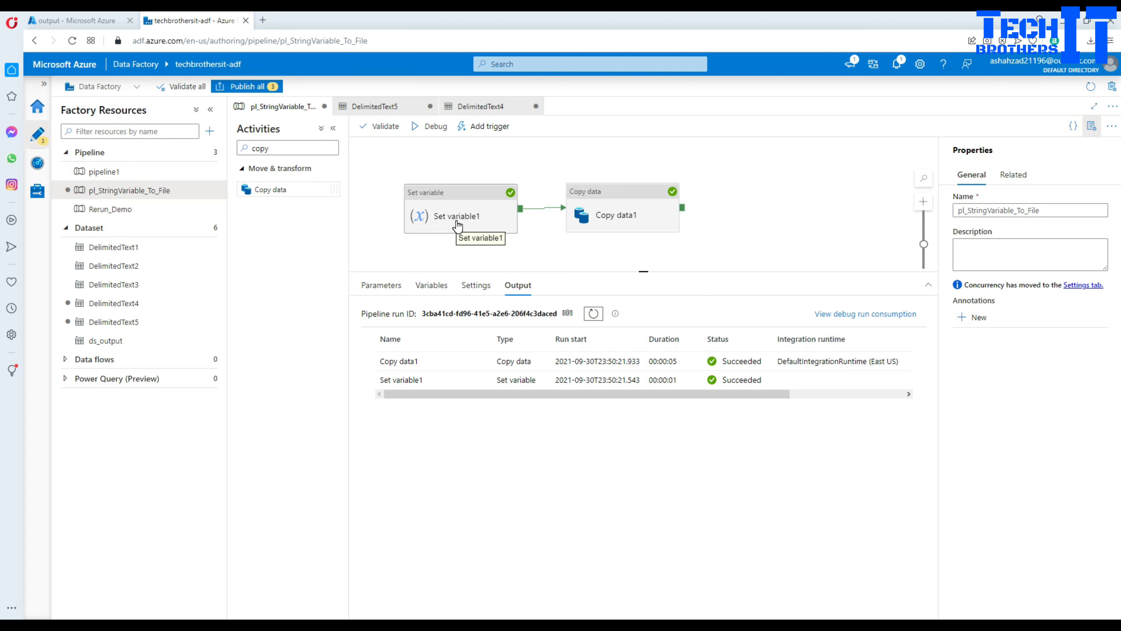
left_click(476, 218)
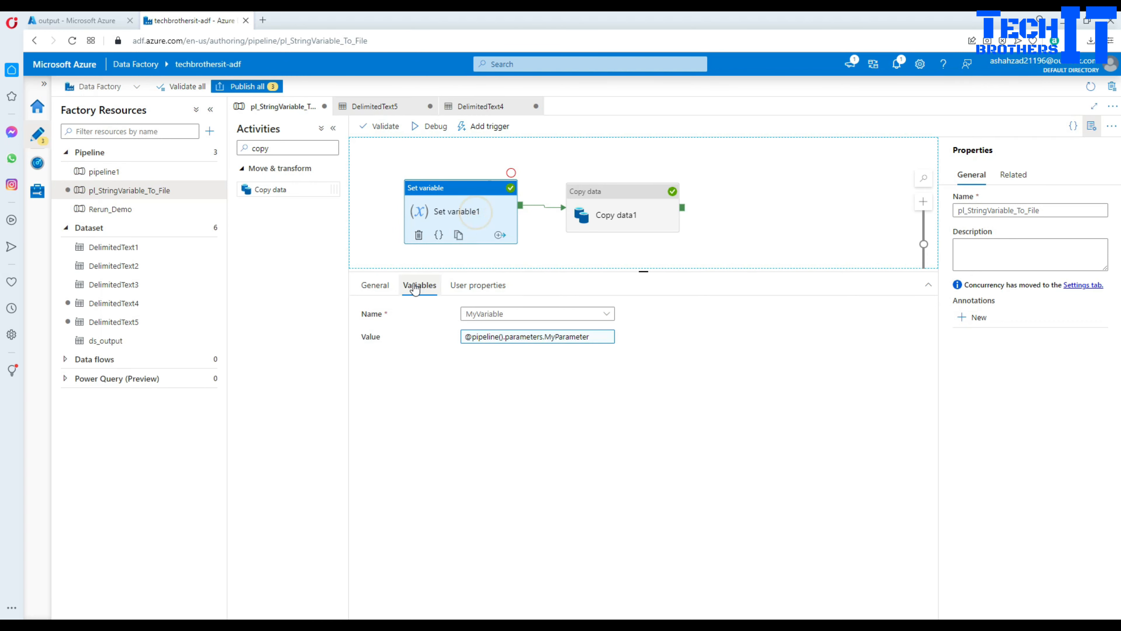
left_click(385, 211)
left_click(381, 285)
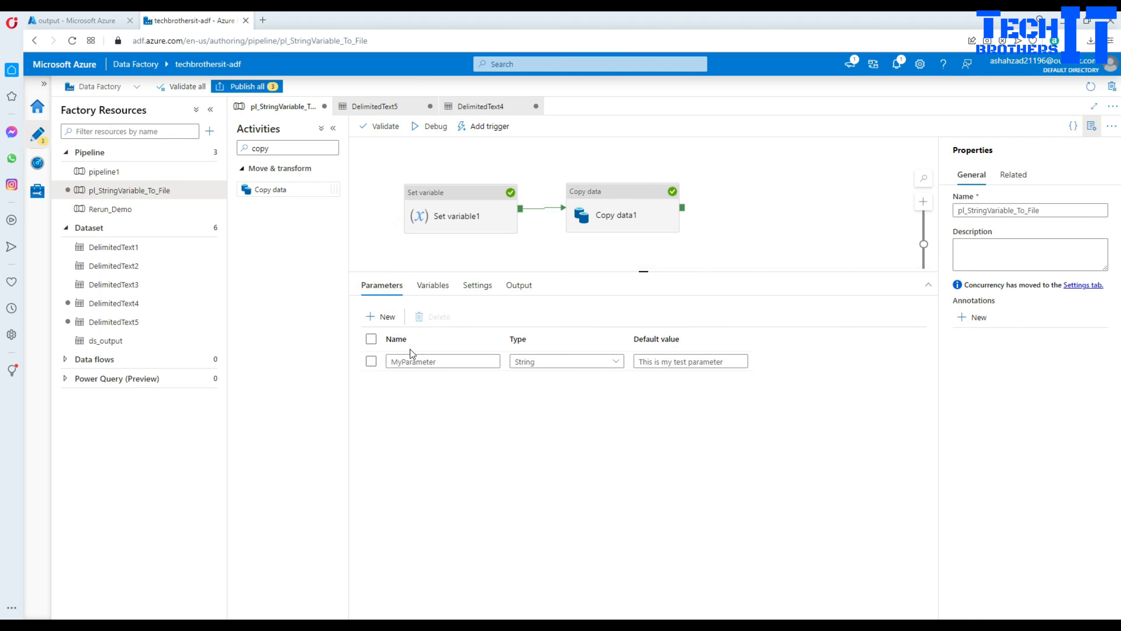
triple_click(731, 361)
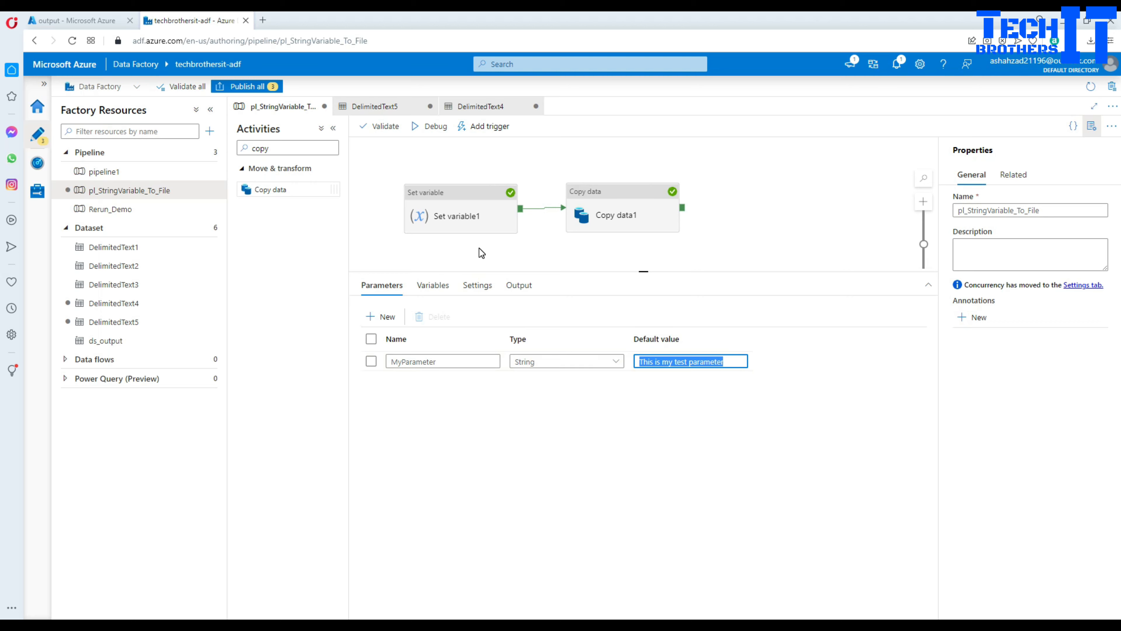
left_click(432, 286)
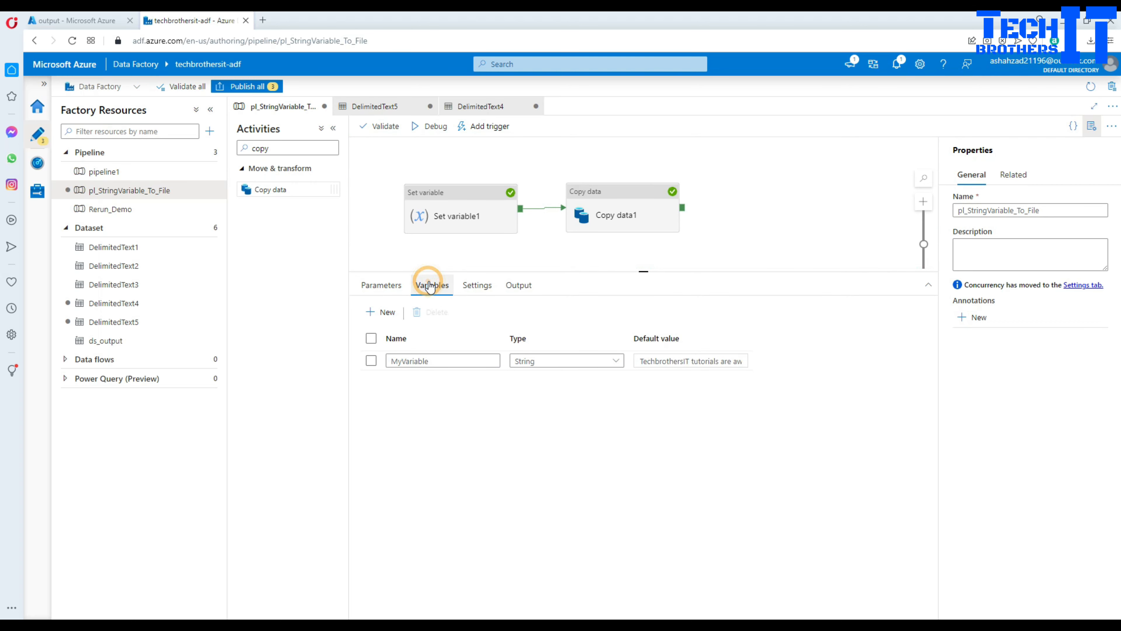
double_click(427, 362)
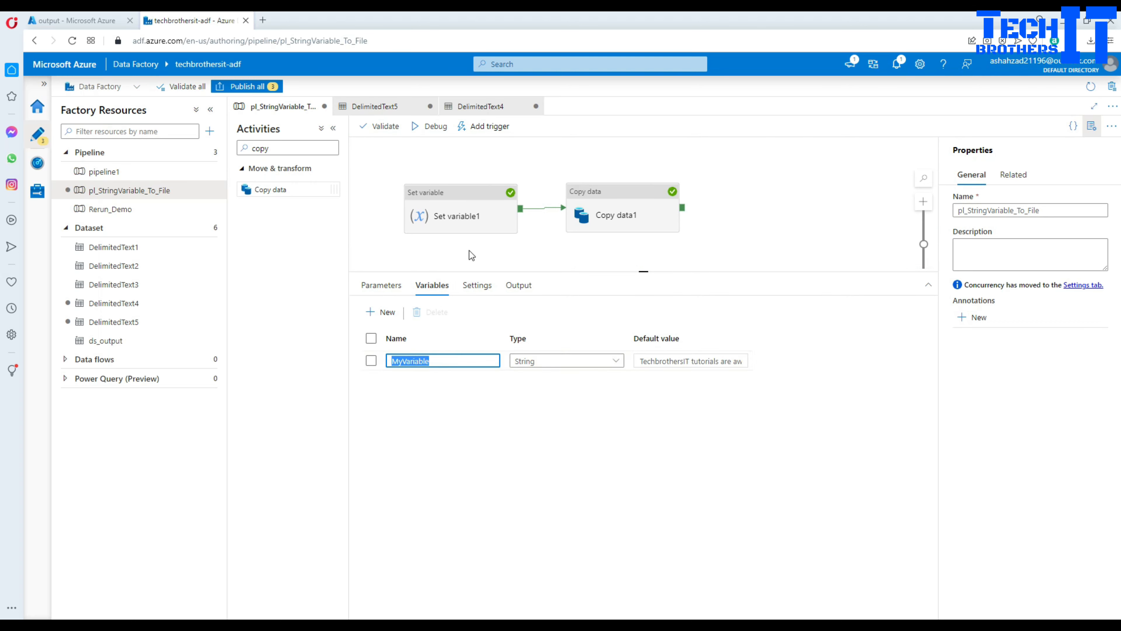
Review the Set variable1 value and Copy data1's source, including the file name and First row as header option of DelimitedText4.
left_click(470, 219)
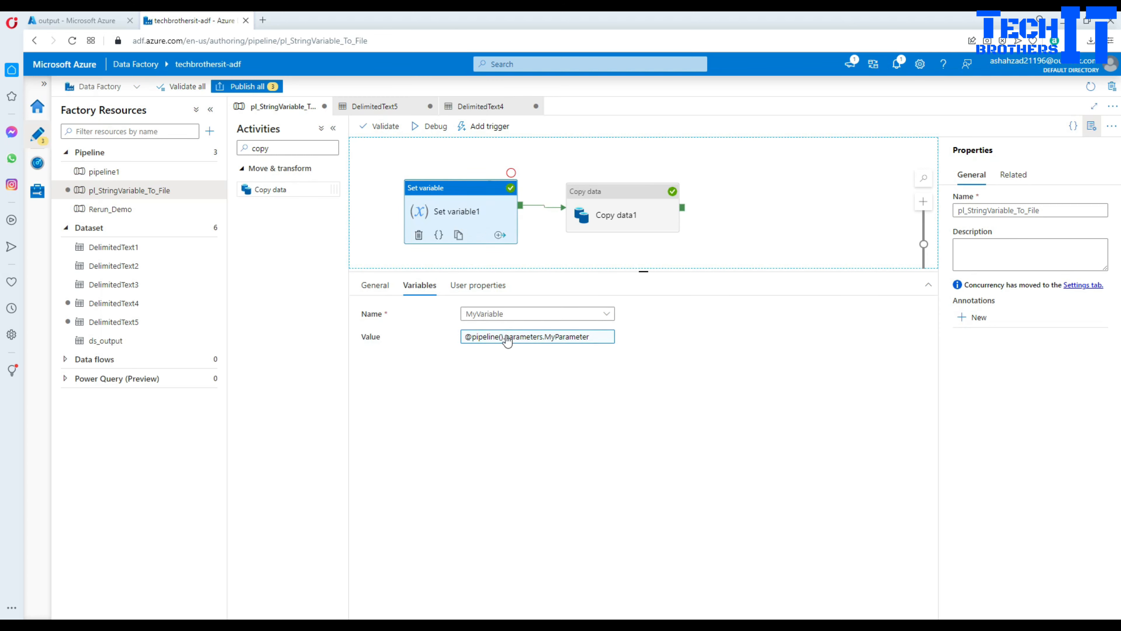
left_click(583, 200)
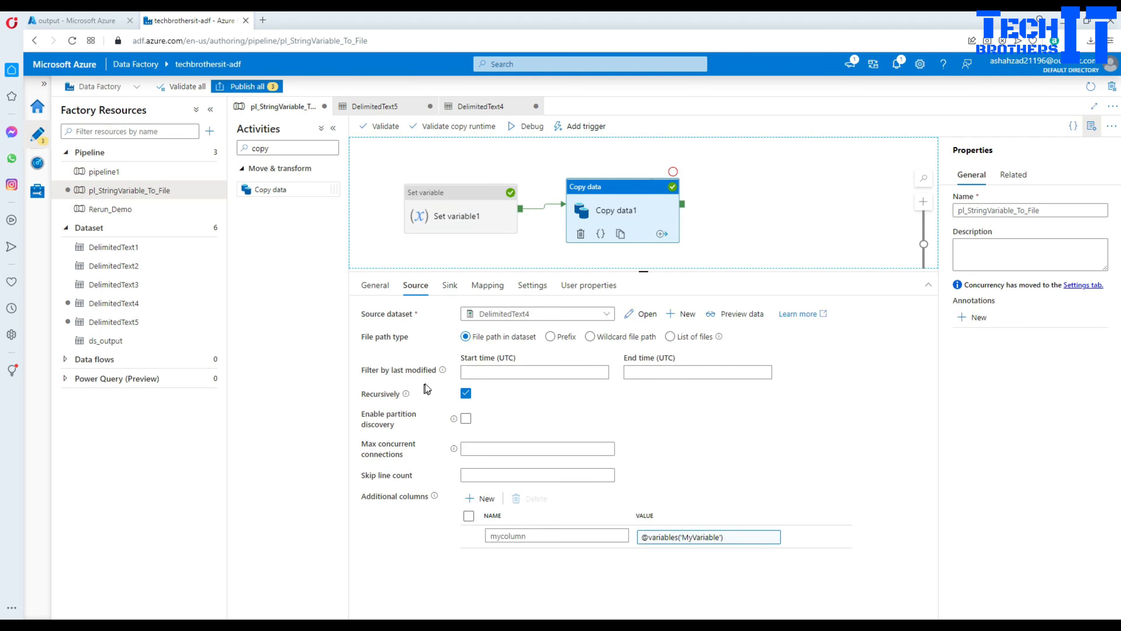
left_click(644, 314)
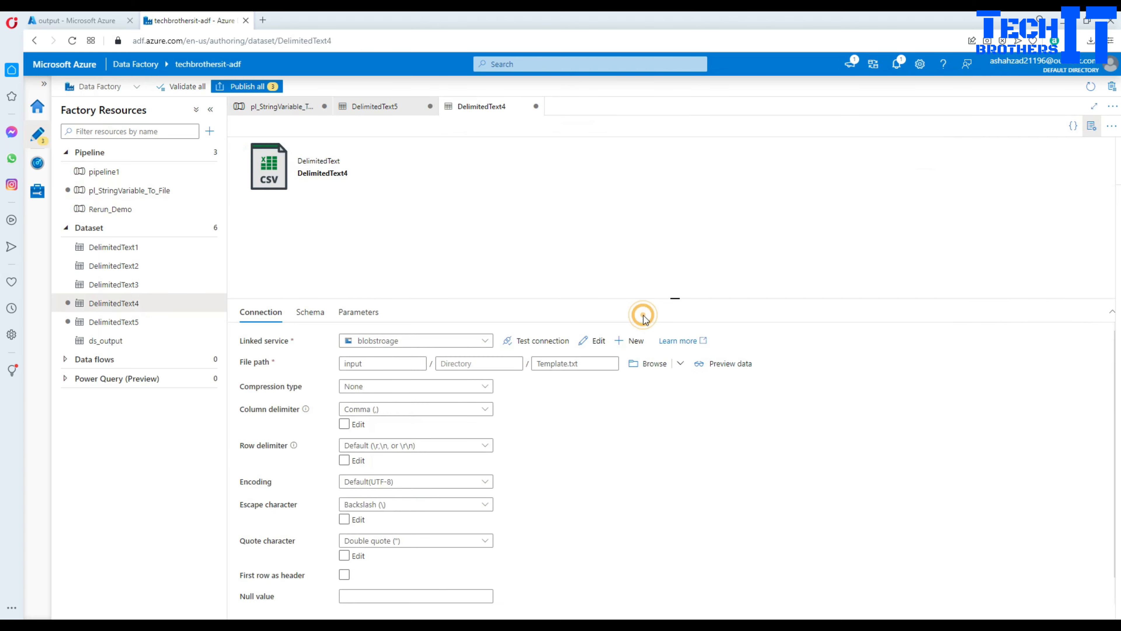
double_click(582, 363)
scroll(486, 486, "down", 1)
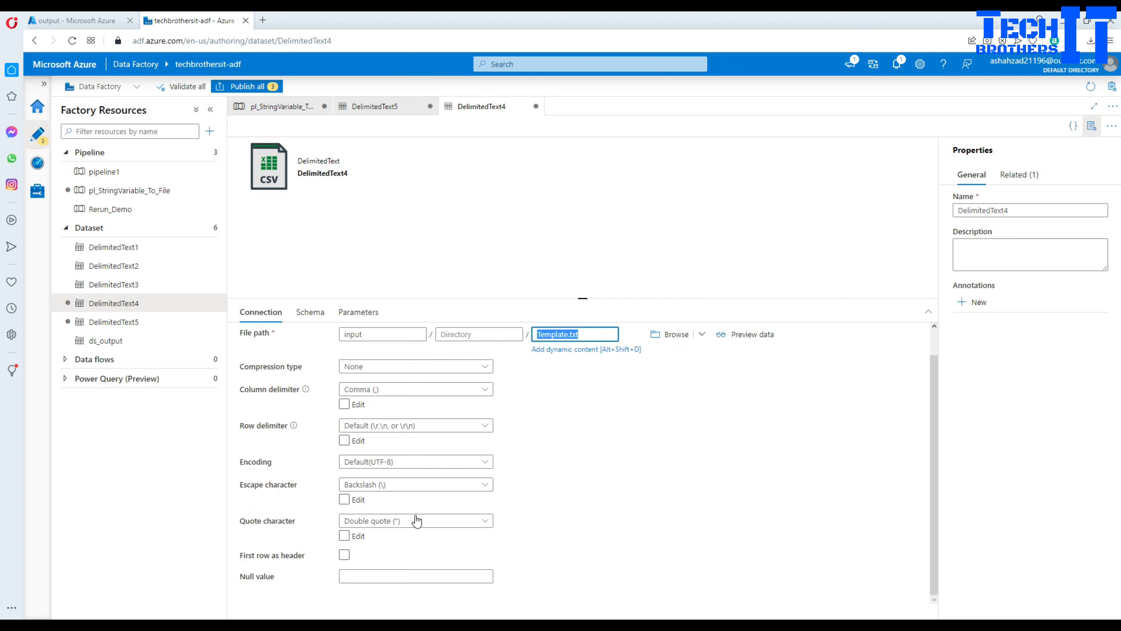
left_click(345, 556)
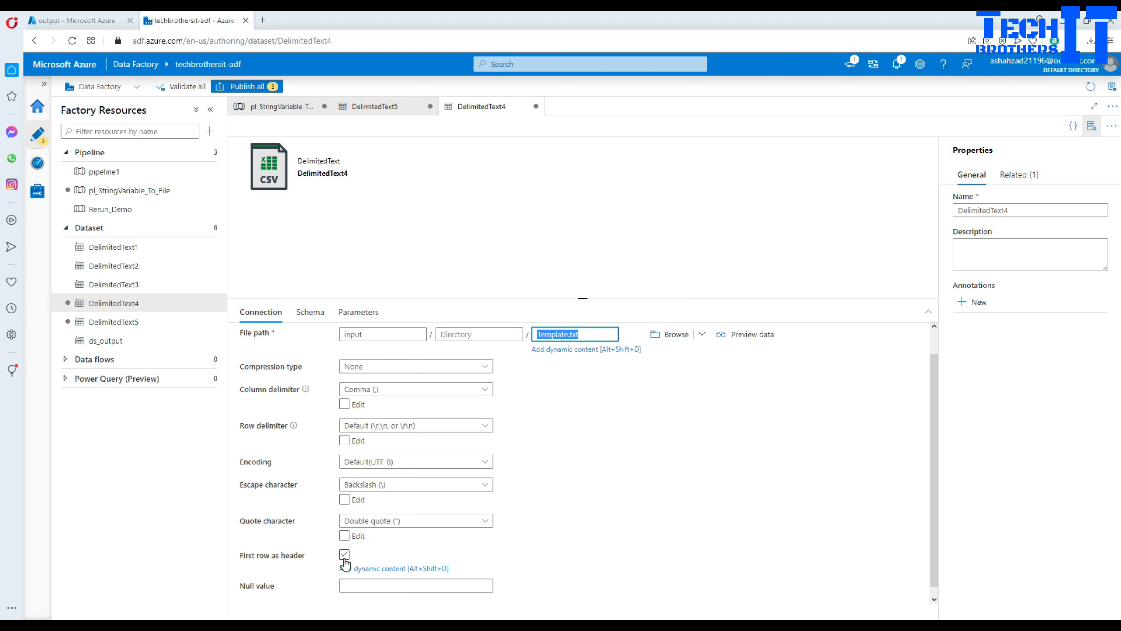
scroll(596, 449, "up", 1)
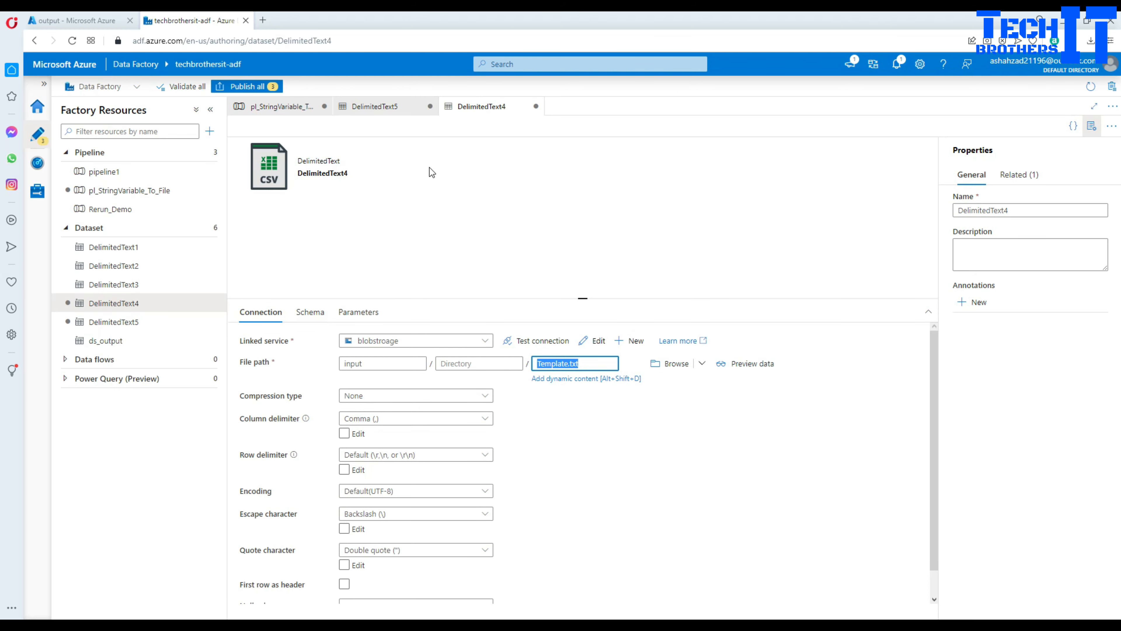
Return to the pipeline and review the name and value of the additional column in Copy data1's source.
left_click(309, 109)
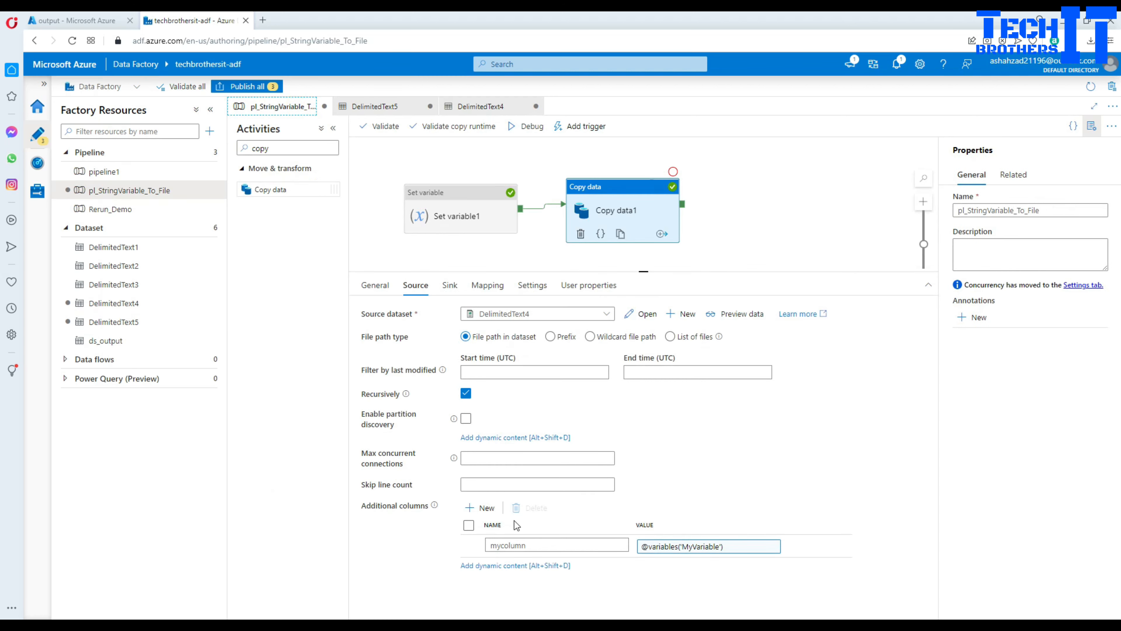
left_click_drag(529, 535, 494, 536)
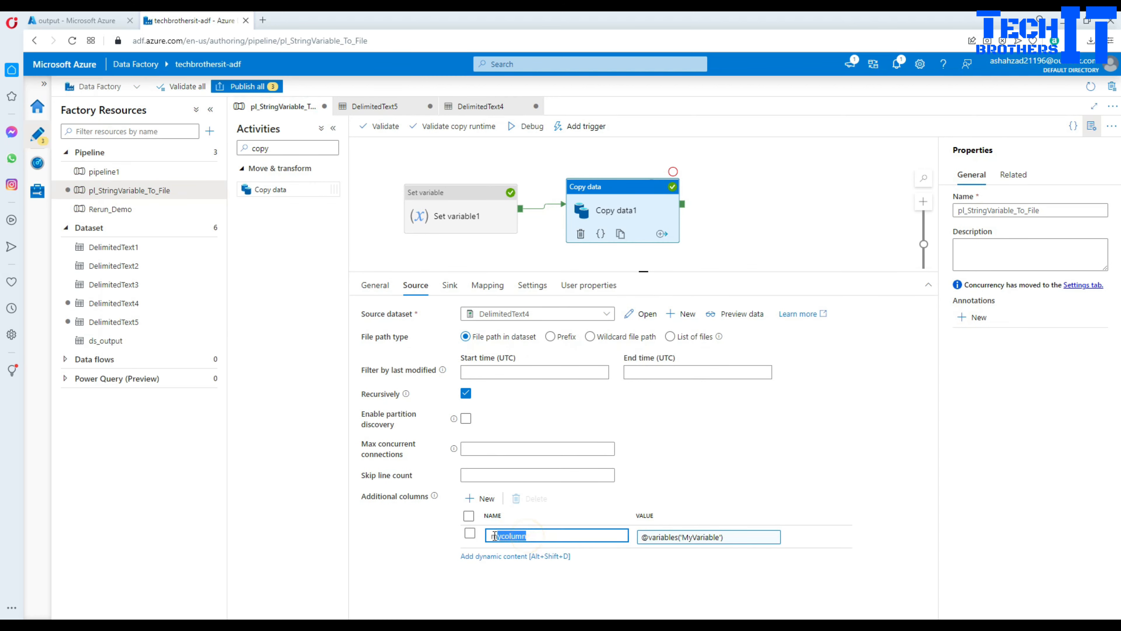
mouse_move(701, 537)
In Copy data1's sink dataset DelimitedText5, change the output file name to myoutputfile.csv.
left_click(448, 286)
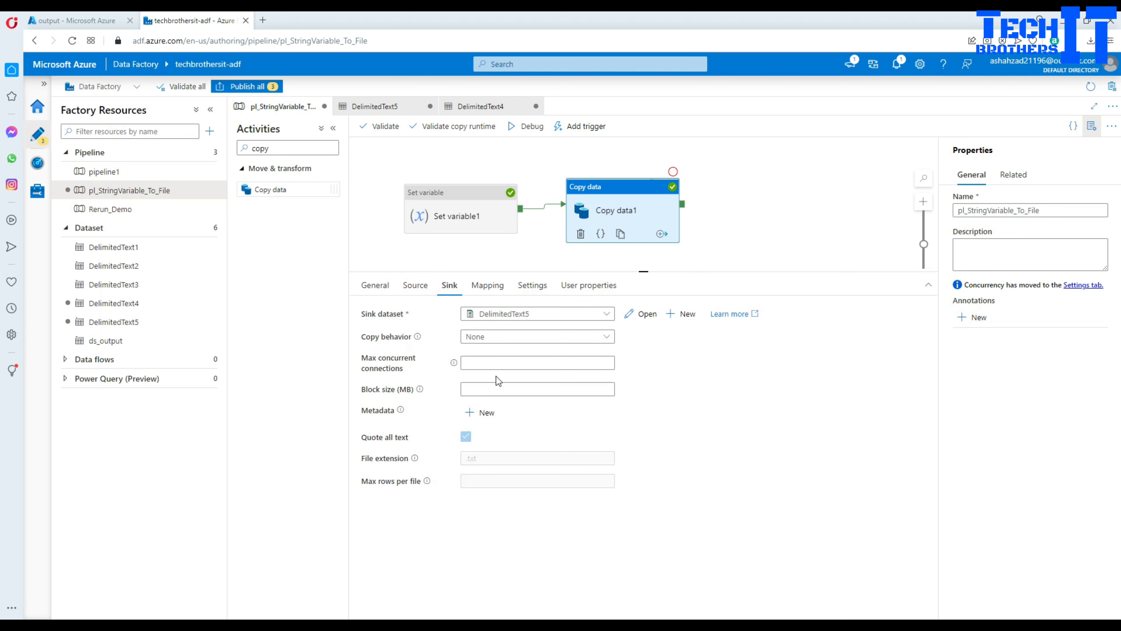
left_click(636, 315)
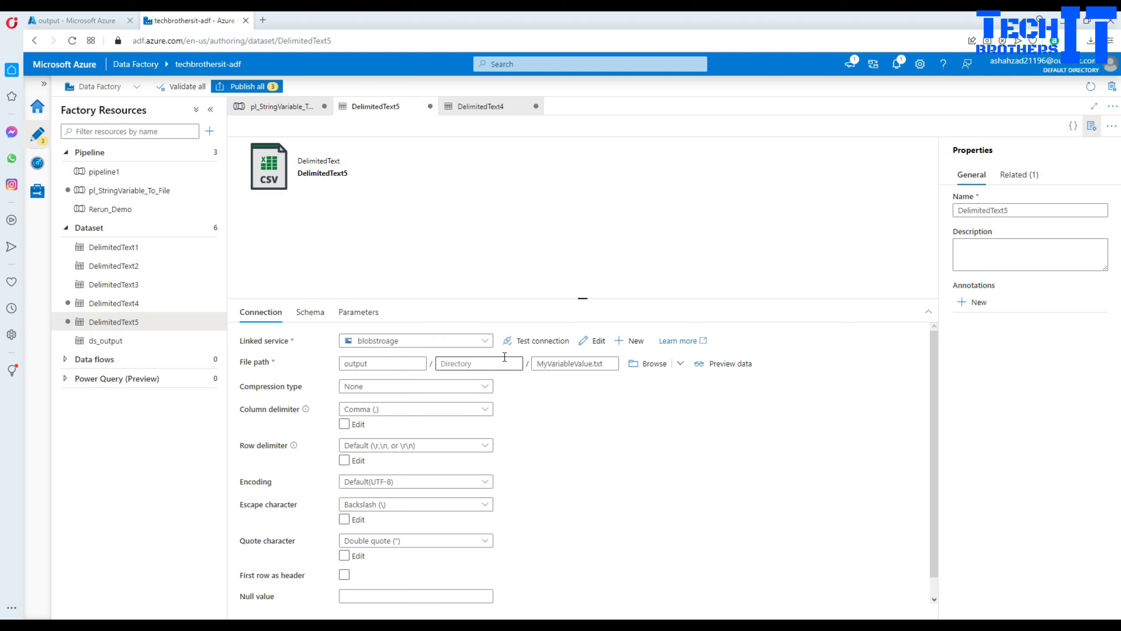
left_click(602, 364)
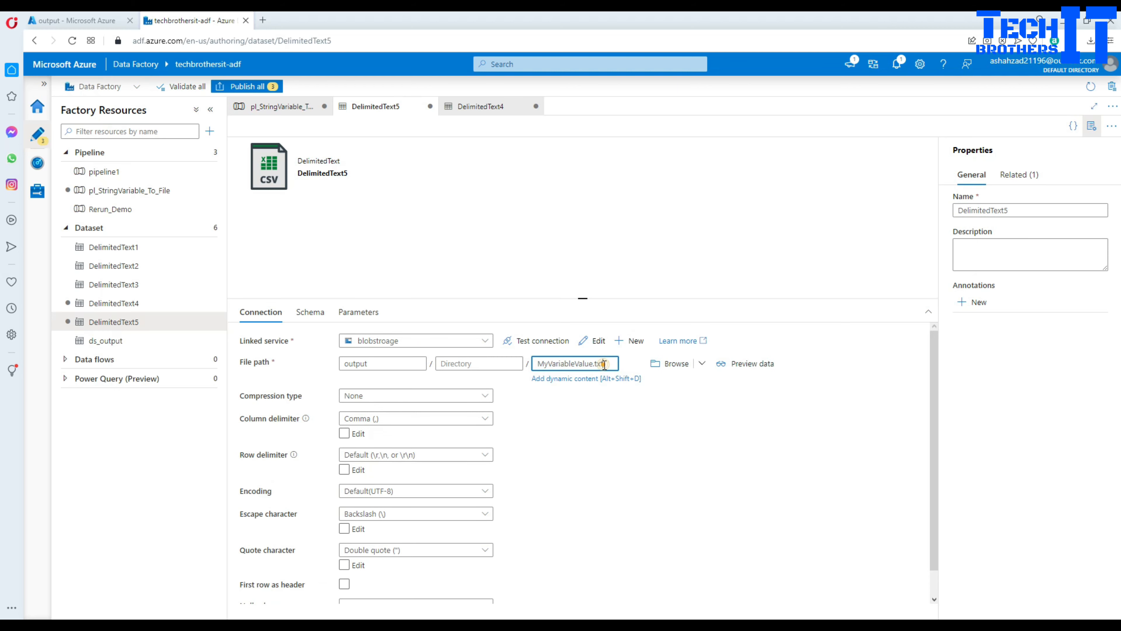
left_click_drag(610, 364, 594, 362)
type("csv")
left_click_drag(592, 364, 514, 365)
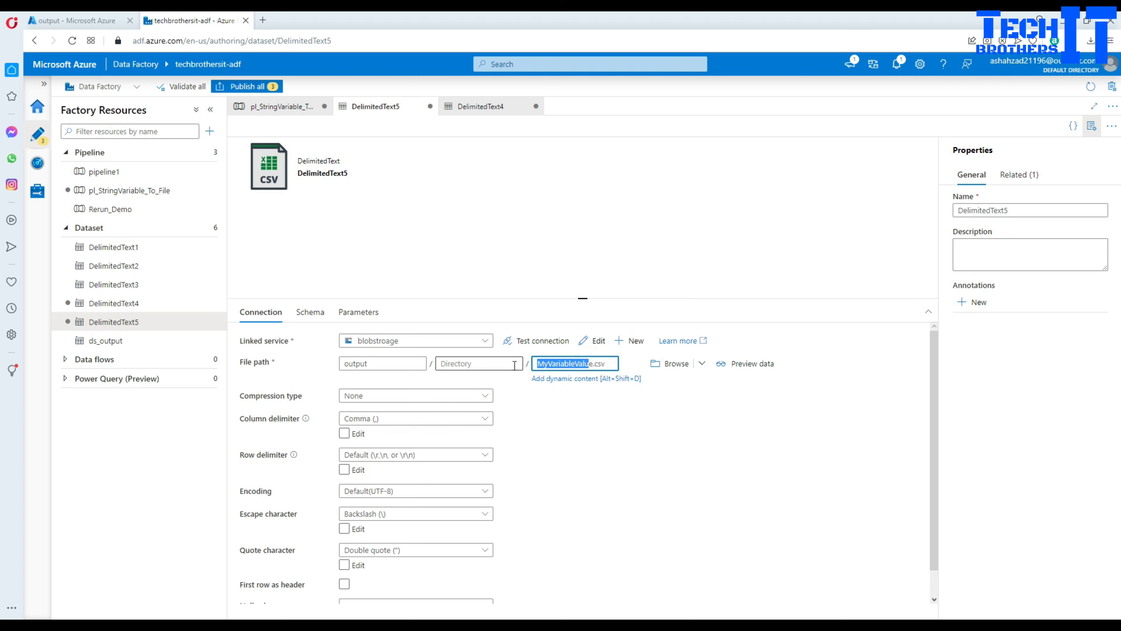
type("myoutputfile")
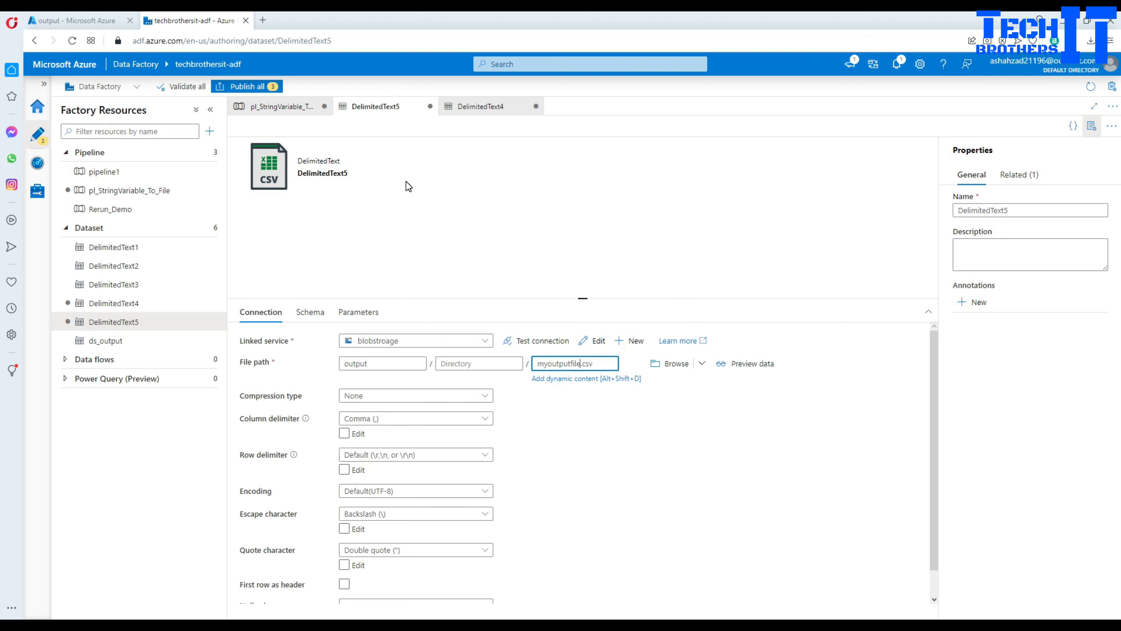
scroll(390, 464, "down", 1)
scroll(400, 473, "up", 1)
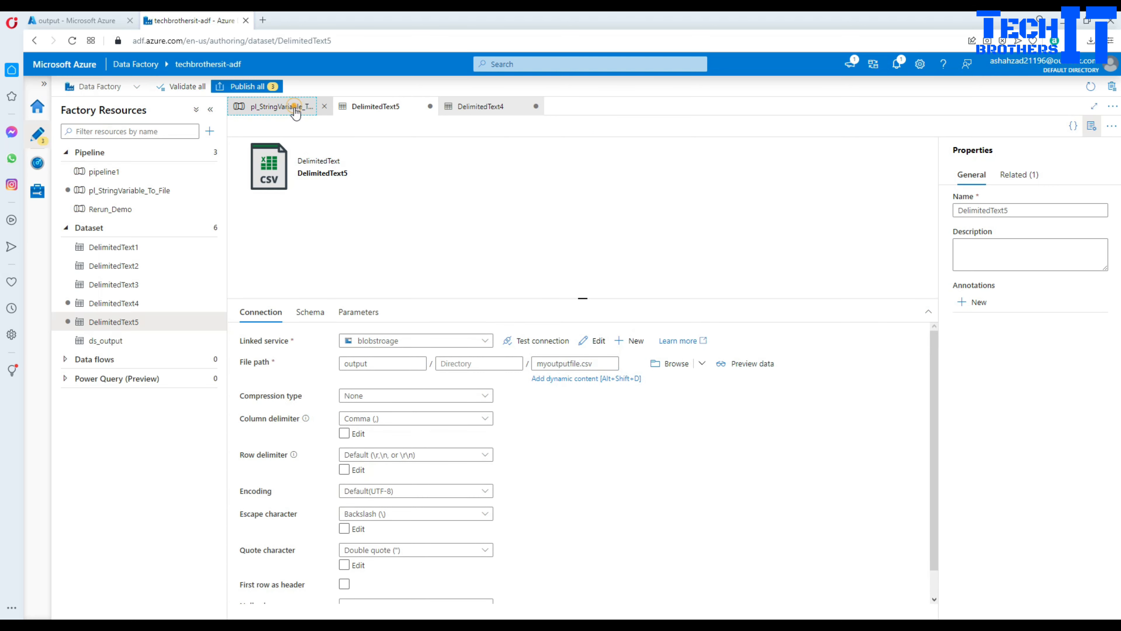
Import the schemas again in Copy data1's mapping and delete the mapping row for source column 1, keeping mycolumn.
left_click(282, 106)
left_click(488, 285)
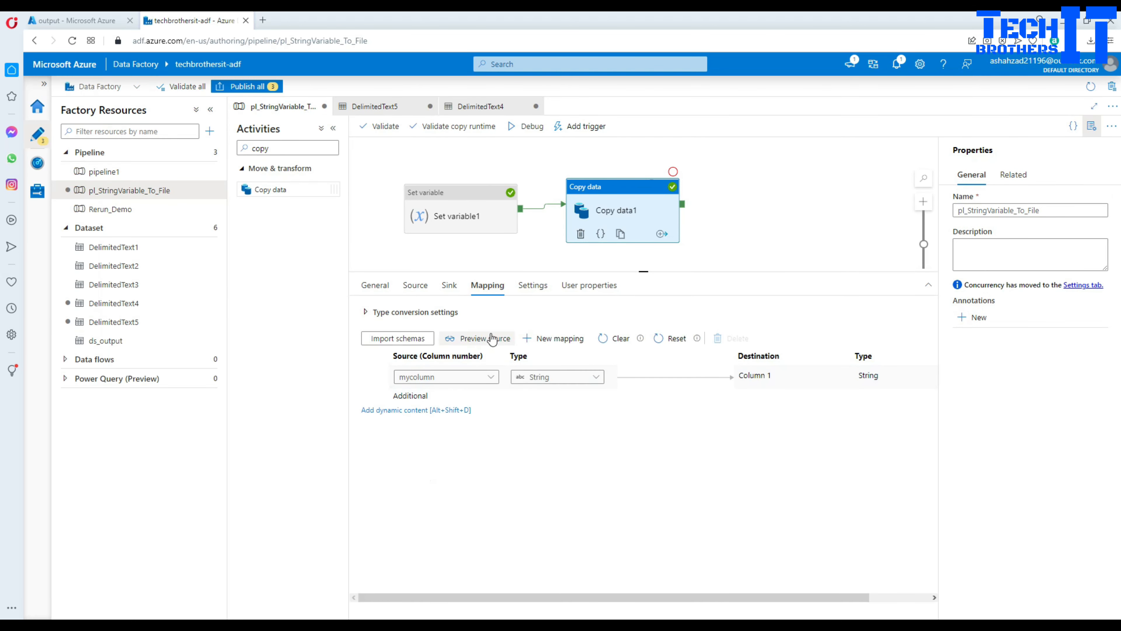
left_click(394, 340)
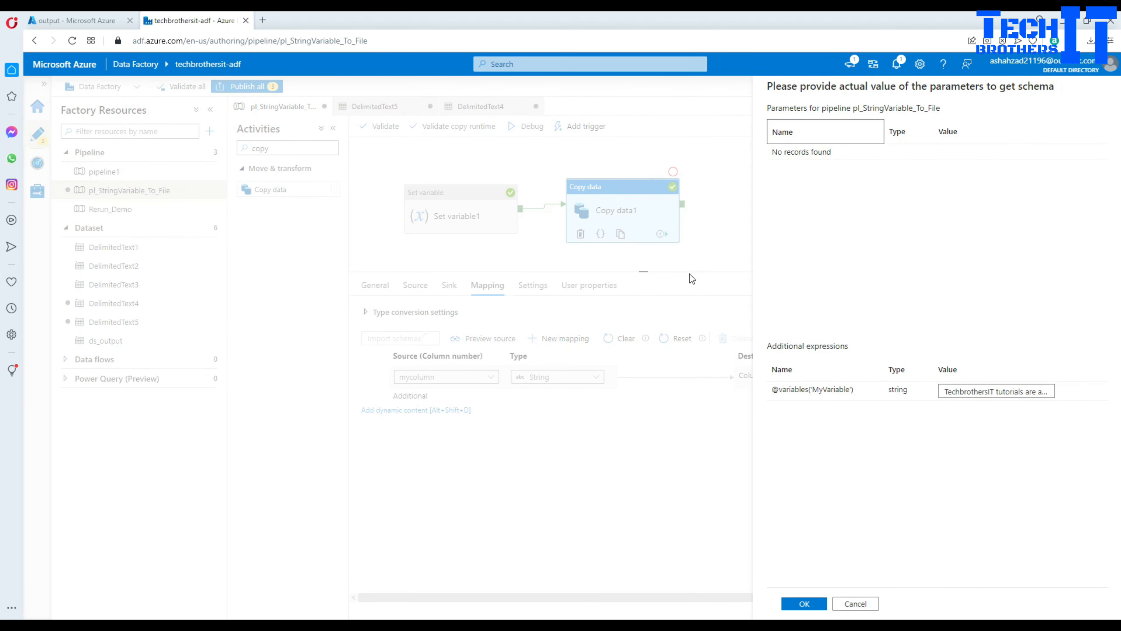
left_click(804, 604)
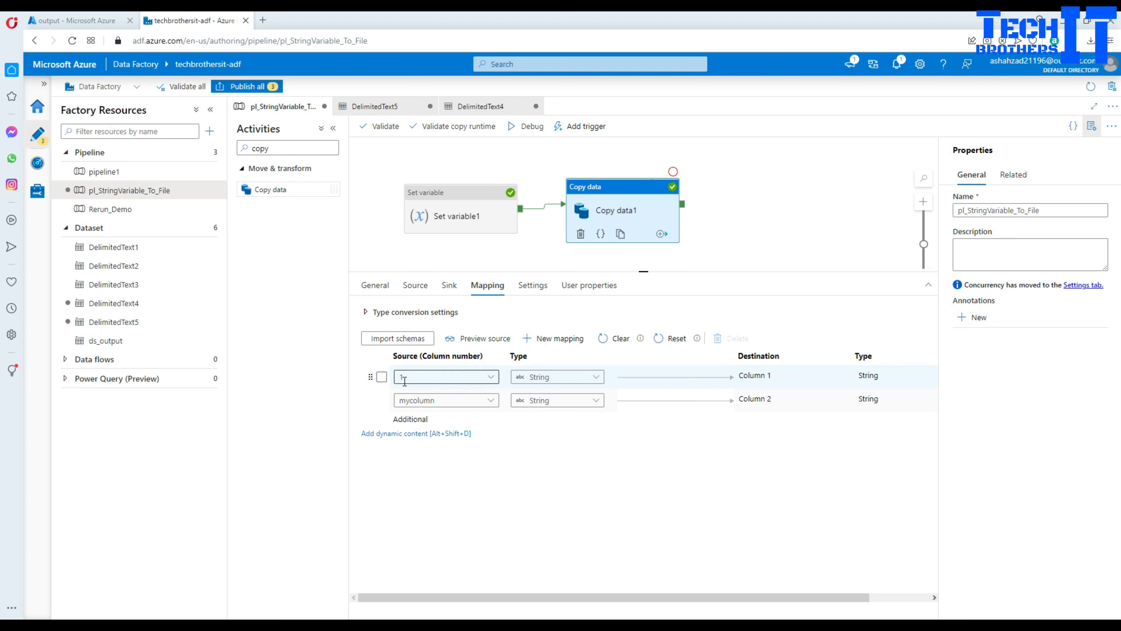
left_click(382, 377)
left_click(736, 343)
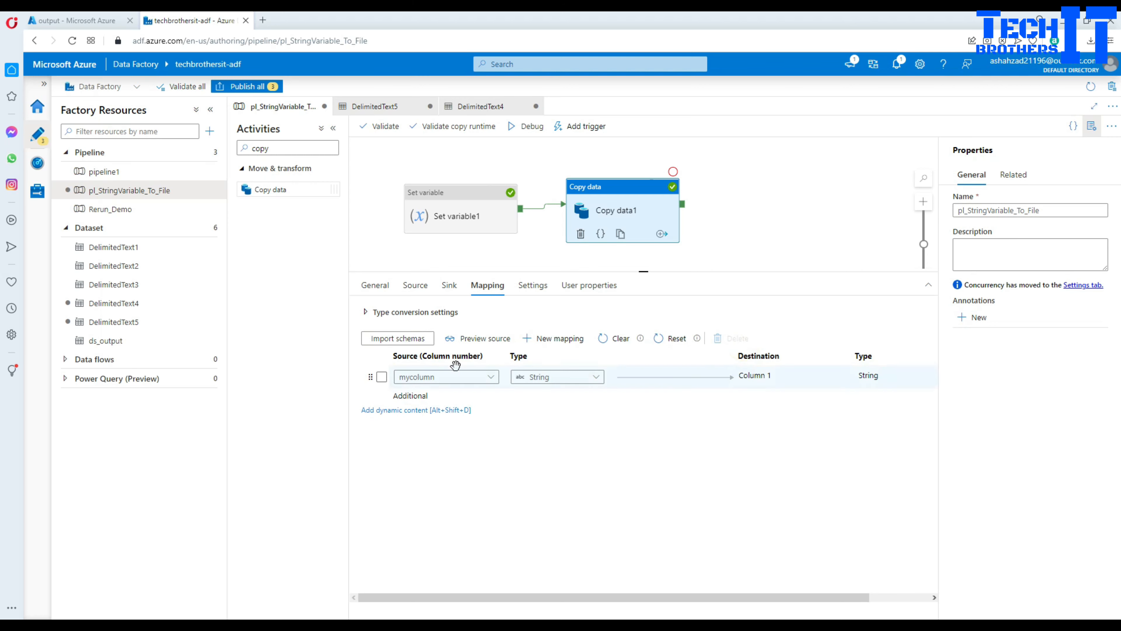
Review the mycolumn mapping of Copy data1, and check the First row as header option in sink dataset DelimitedText5.
left_click(445, 377)
double_click(428, 377)
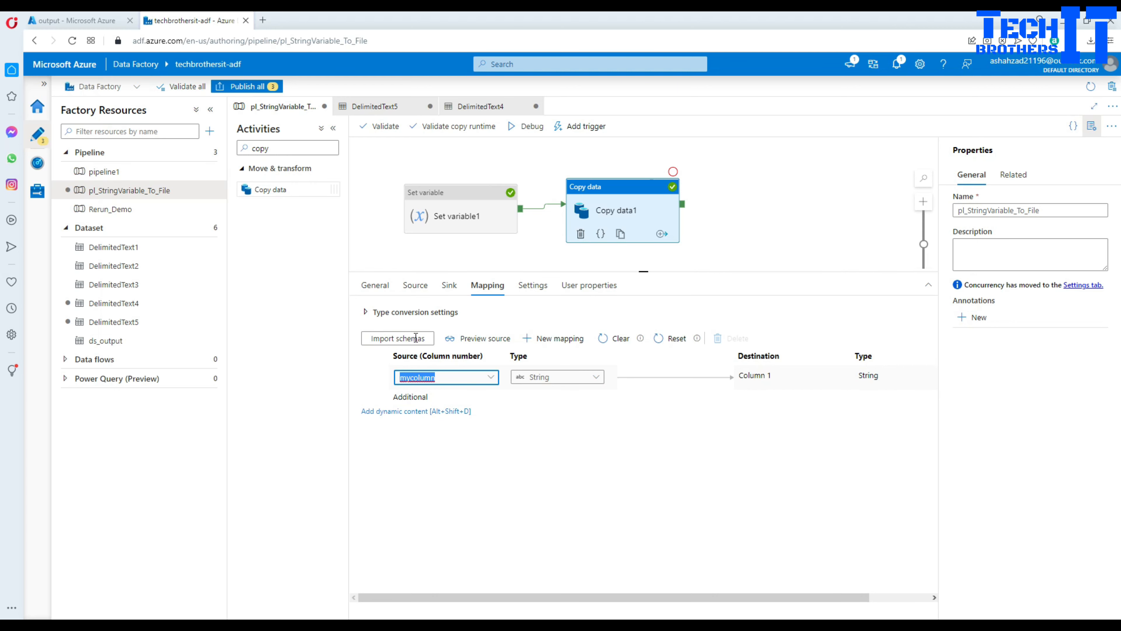
left_click(447, 287)
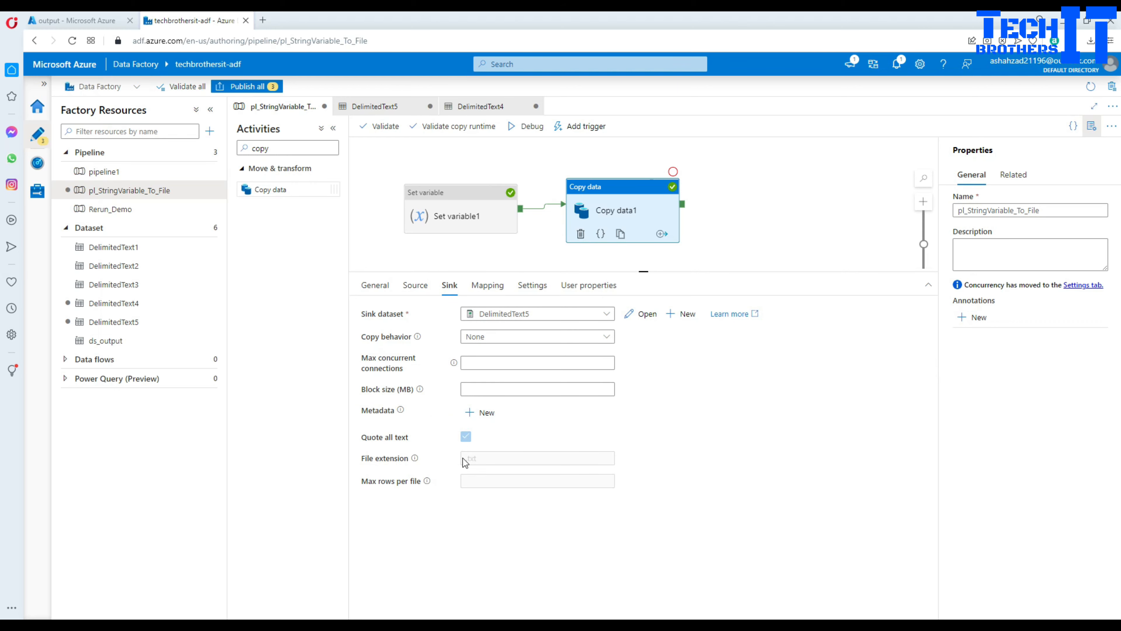
left_click(640, 314)
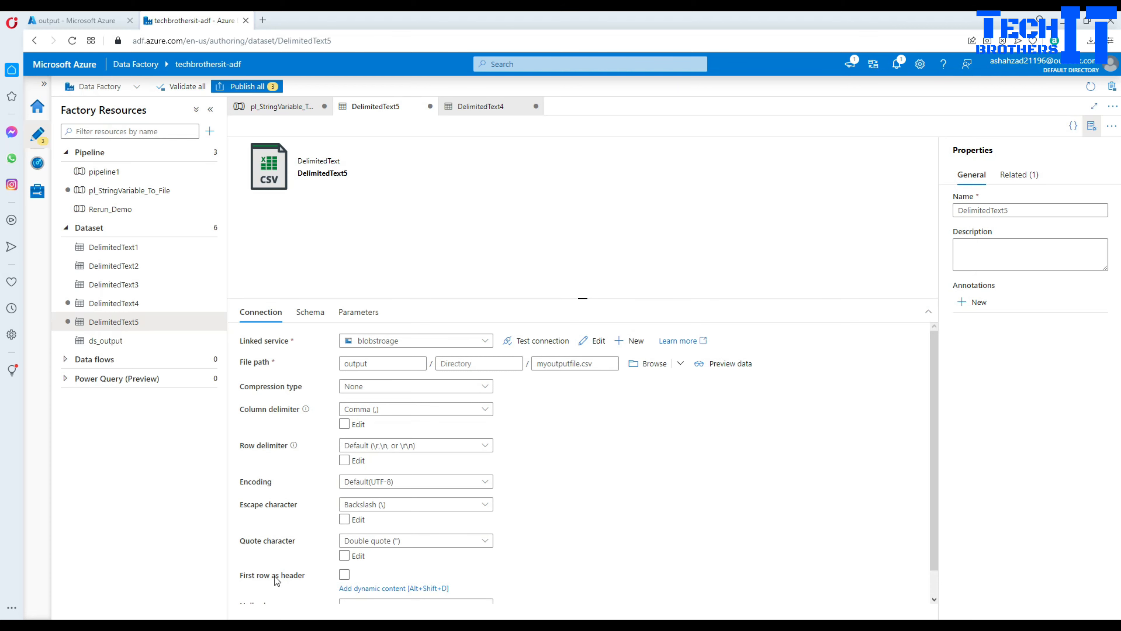
Debug the pipeline with MyParameter as "This is my test one in which I am writing value of this parameter to variable first and then to csv file".
left_click(272, 108)
left_click(548, 157)
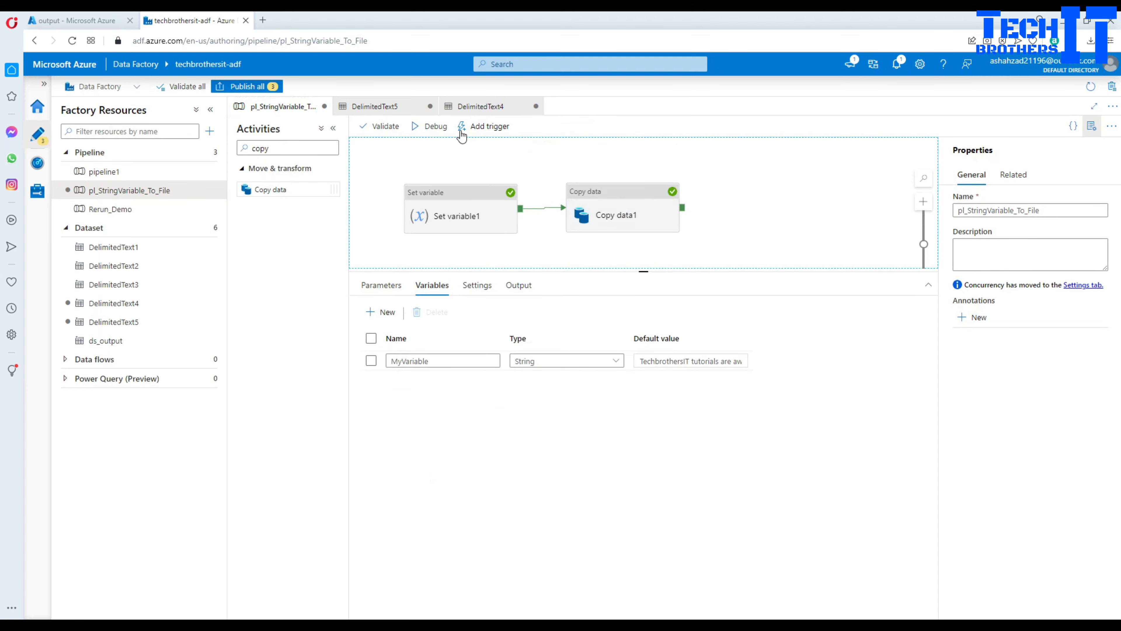
left_click(440, 128)
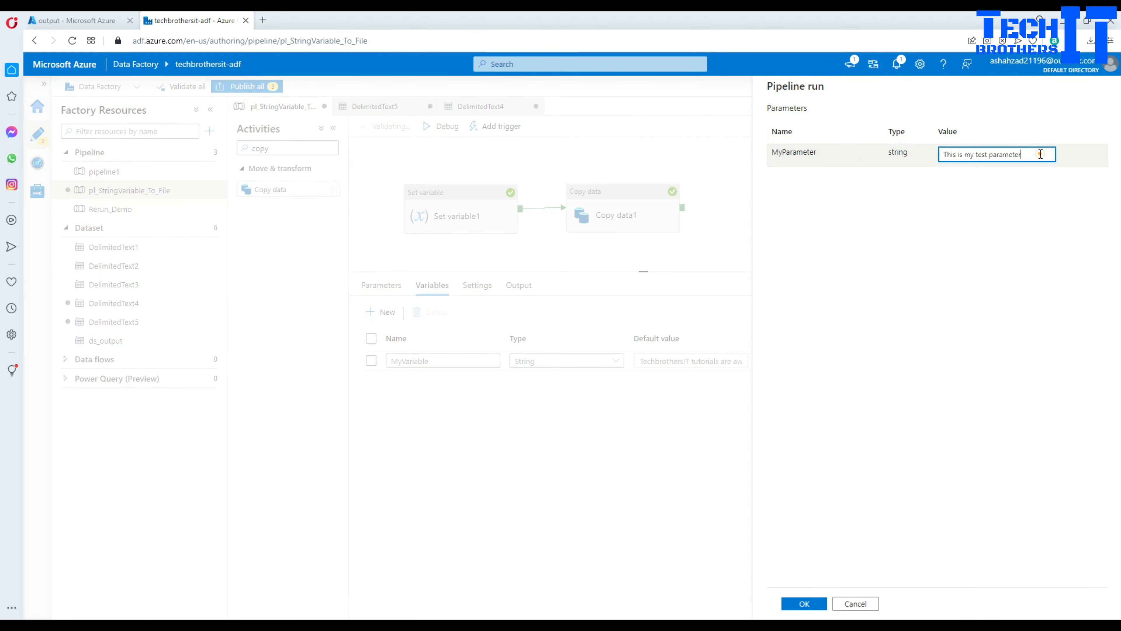
left_click_drag(1047, 153, 863, 168)
type("This is my test one in which I am writting")
key("BackSpace")
key("BackSpace")
key("BackSpace")
key("BackSpace")
type("ing value of")
type("this ")
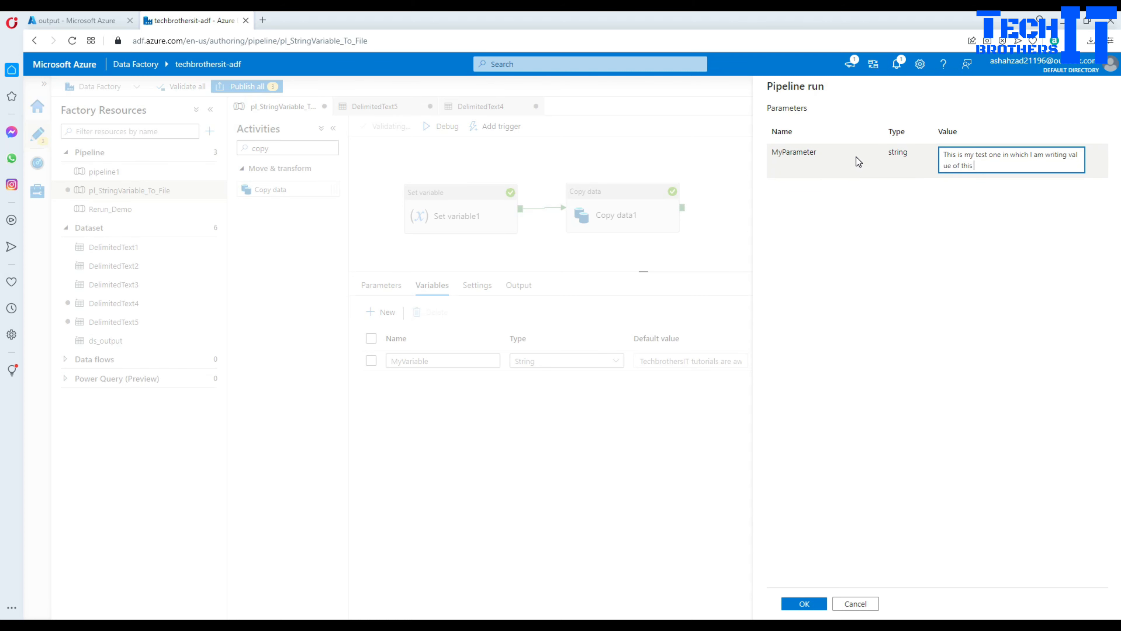
type("parameter to variable first and then to ")
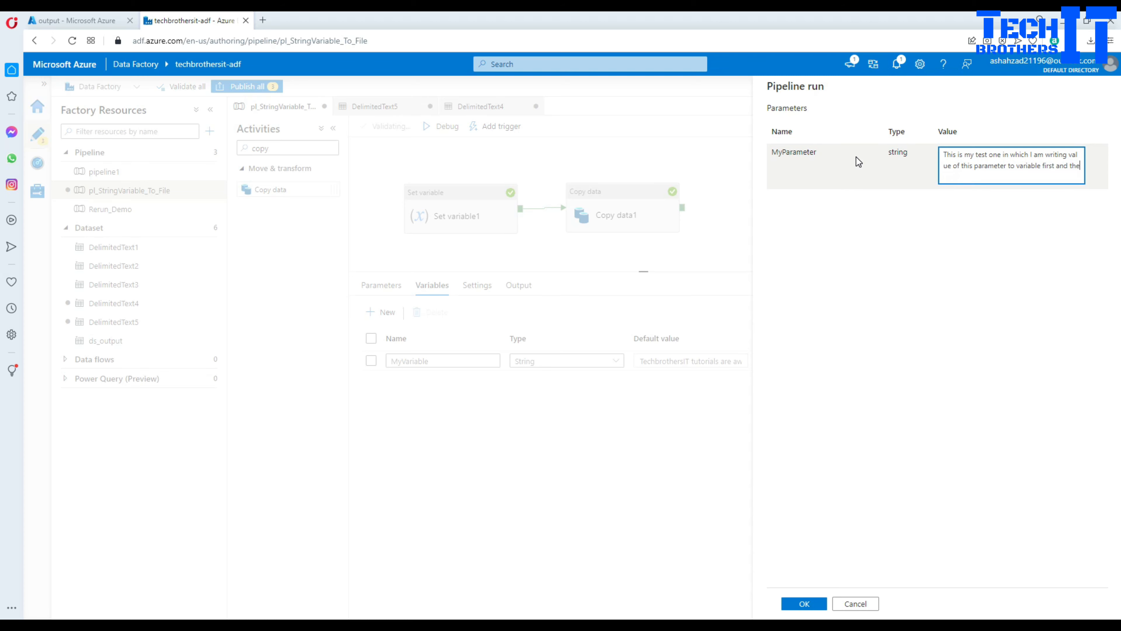
type("cs")
type("v")
key("BackSpace")
type("sv file")
left_click(805, 603)
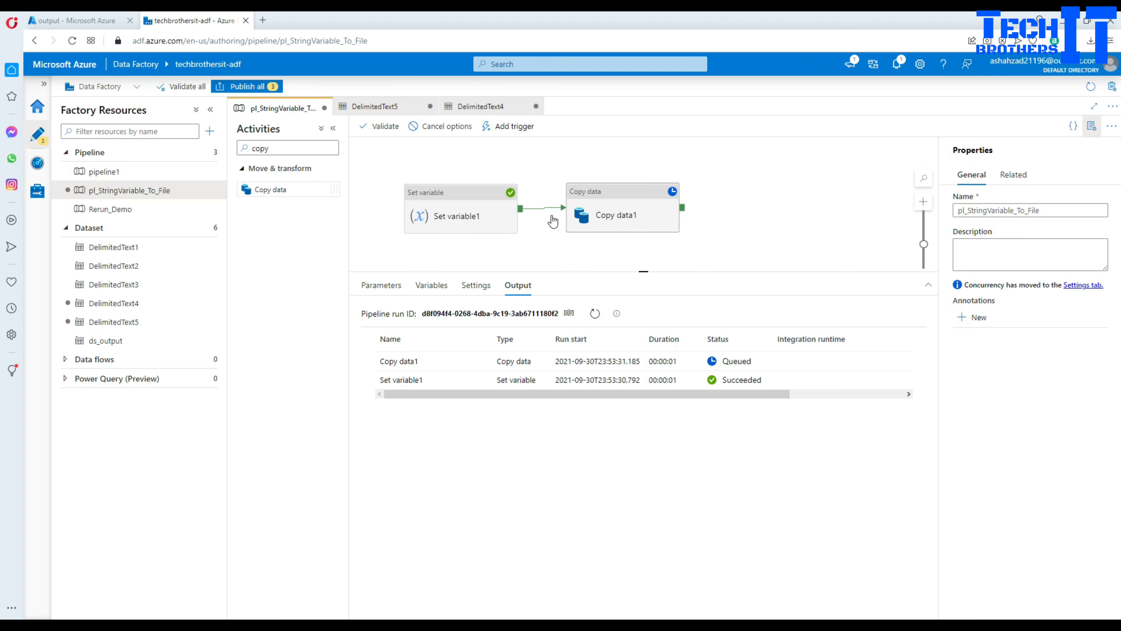
Check the value in the Set variable1 run's input, and refresh the debug run status.
left_click(461, 381)
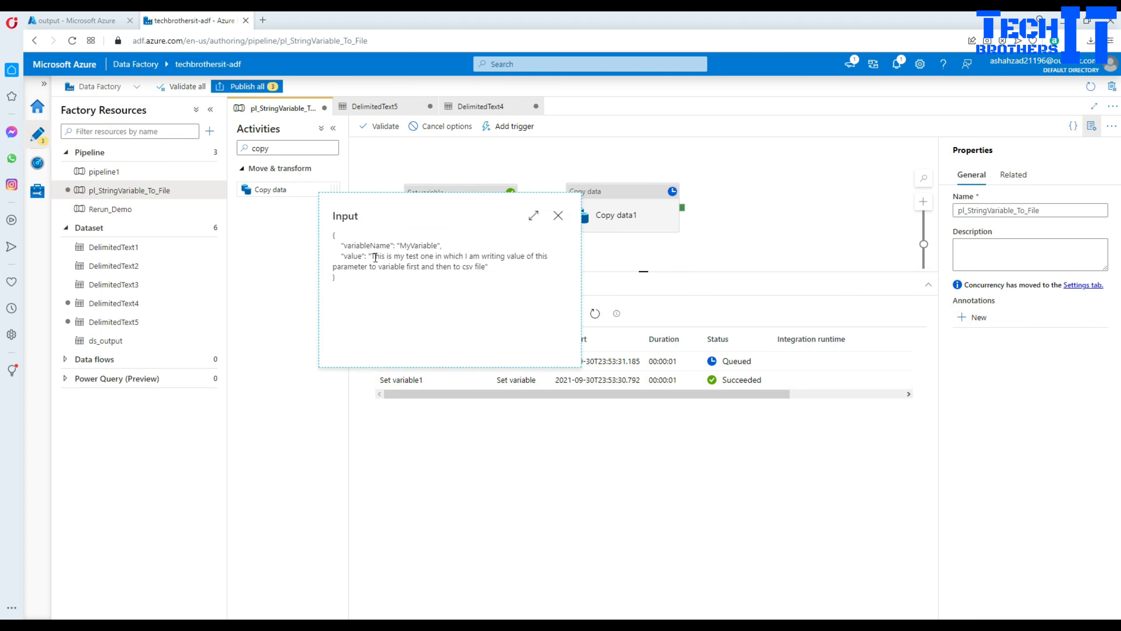
left_click_drag(372, 257, 465, 269)
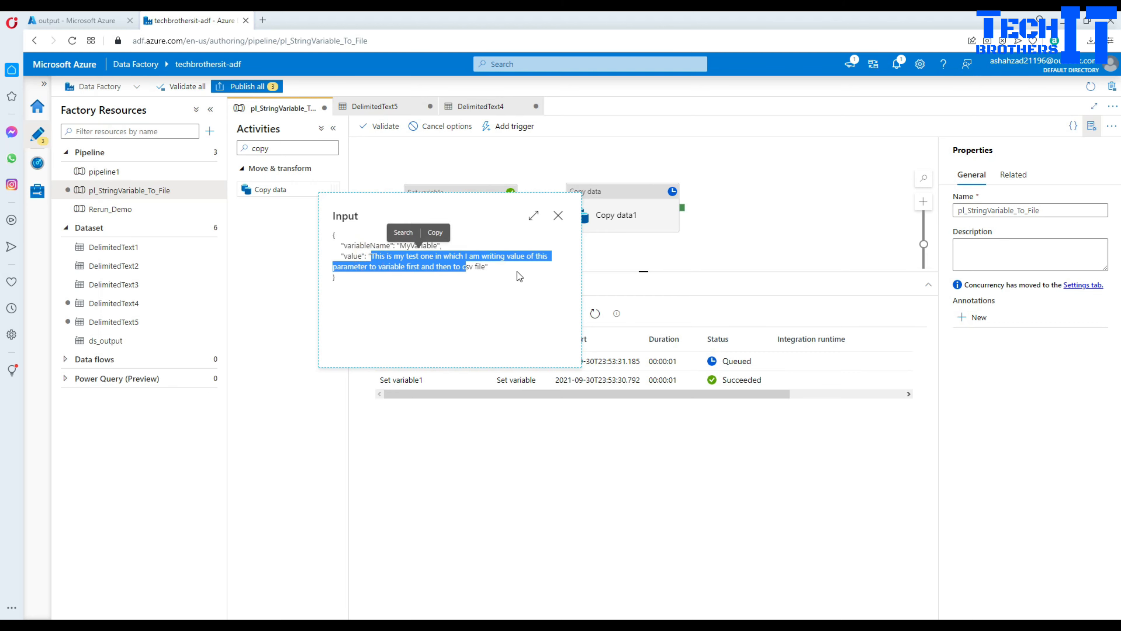
left_click(567, 219)
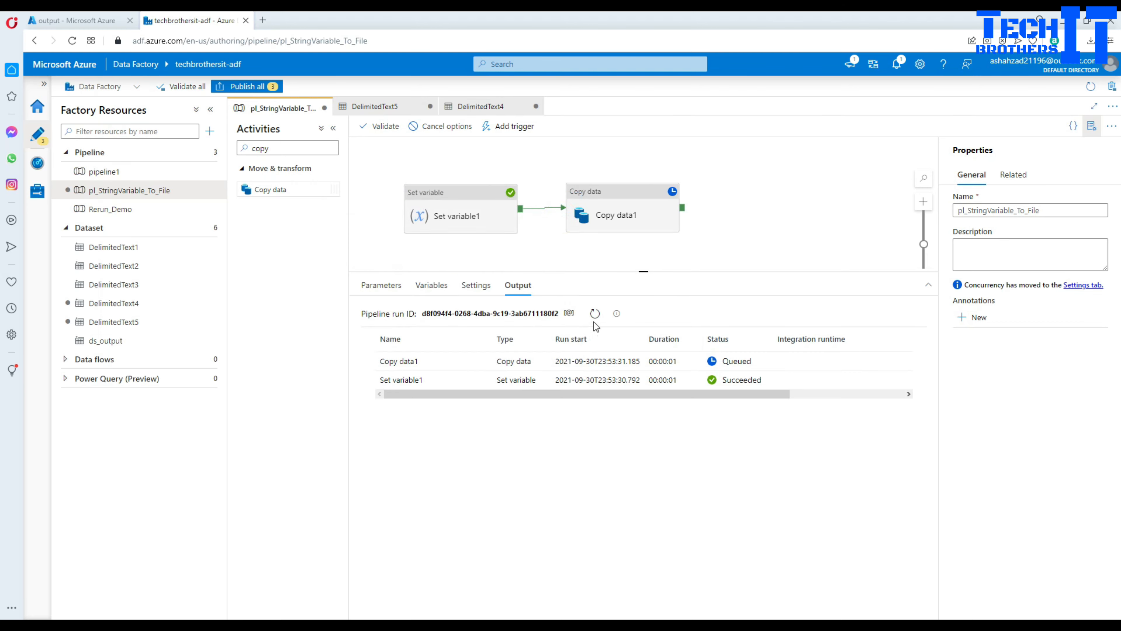
left_click(595, 314)
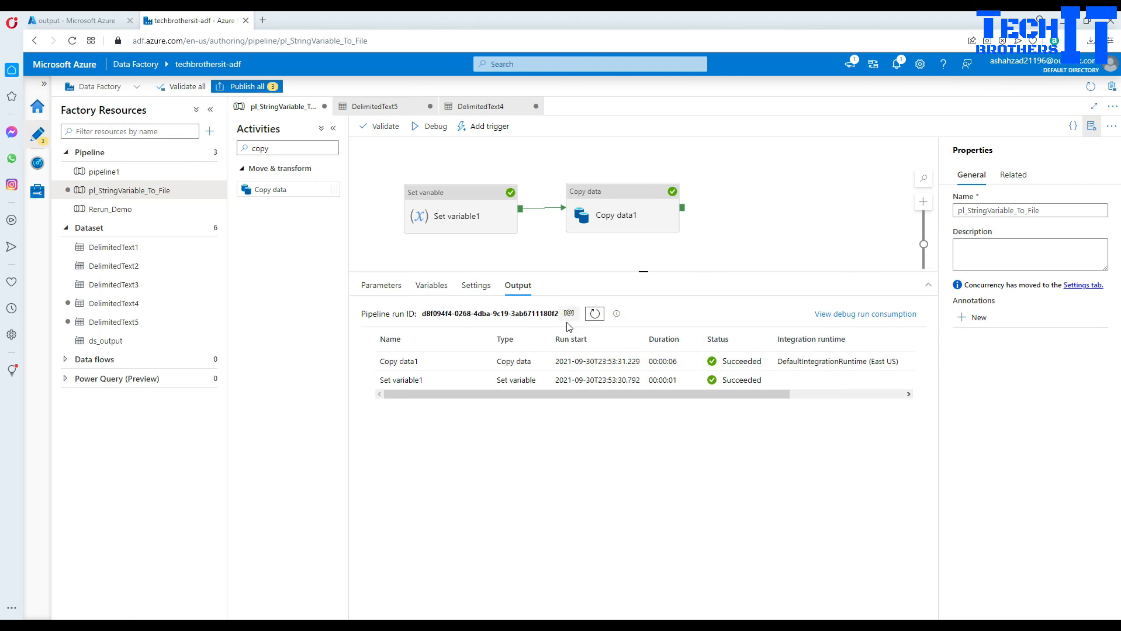
Refresh the storage account's output container and examine the text written to myoutputfile.csv, closing the file and returning to the data factory.
left_click(73, 20)
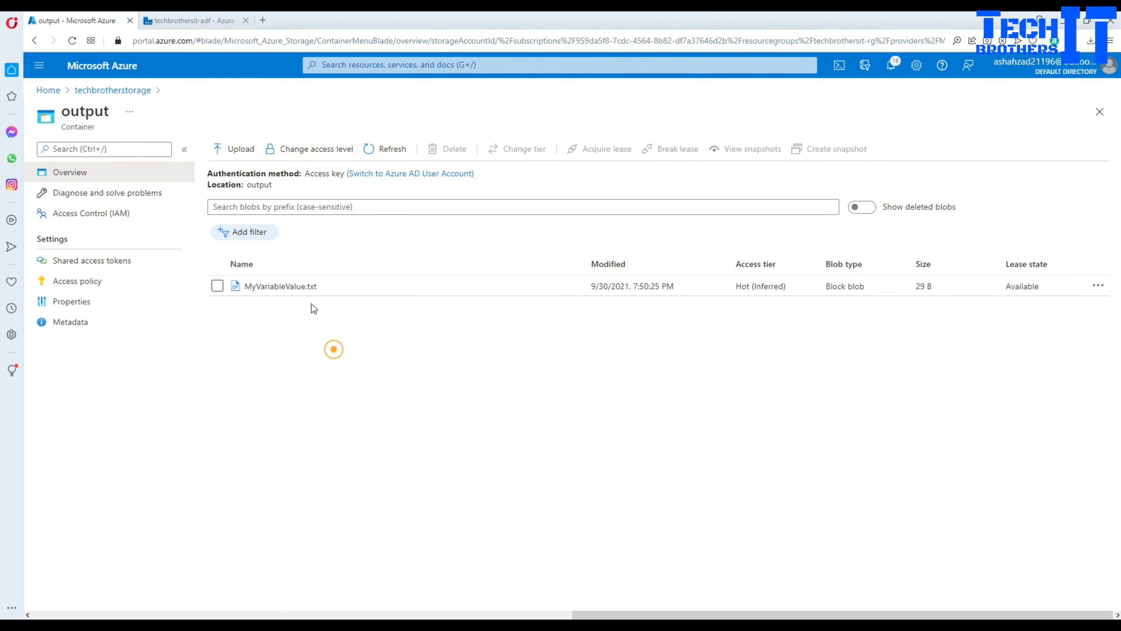
left_click(380, 149)
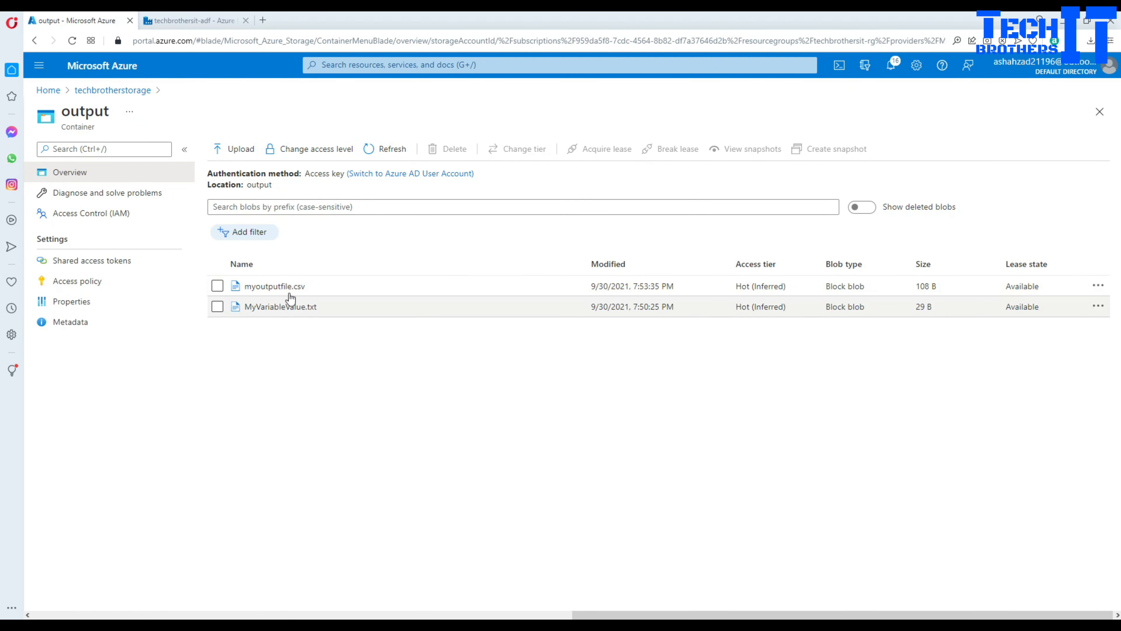
left_click(272, 286)
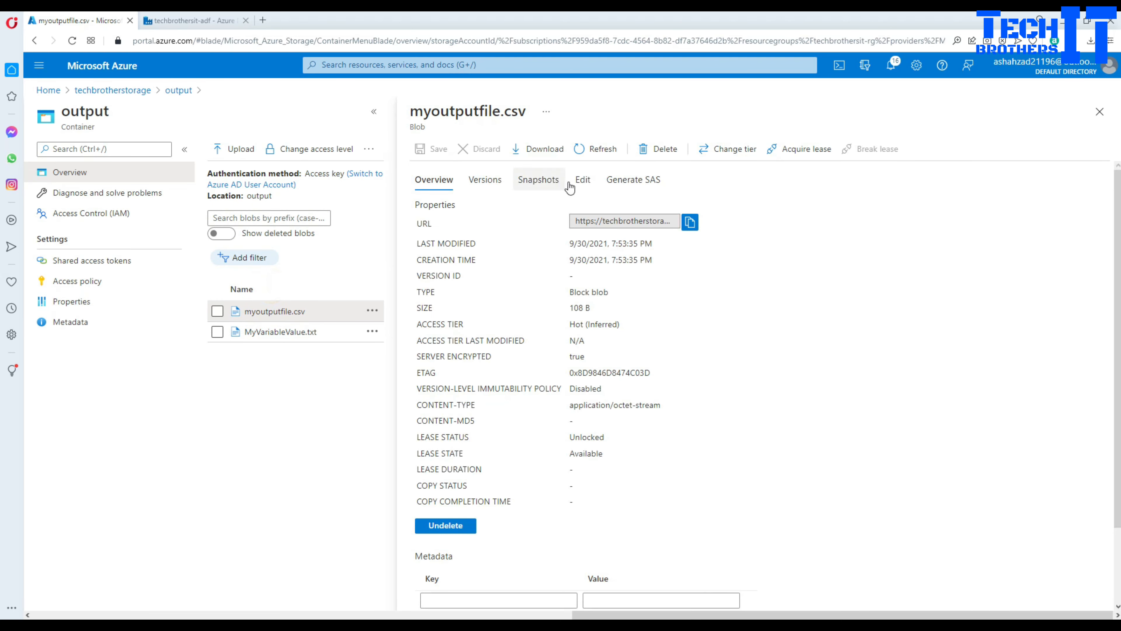
left_click(582, 180)
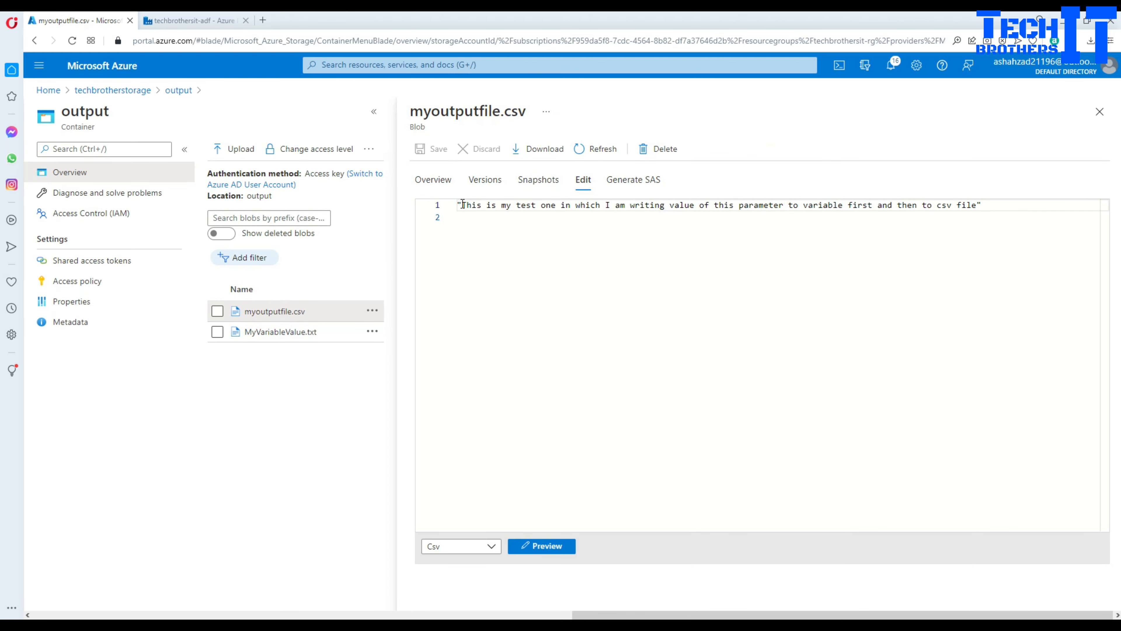
left_click_drag(463, 204, 982, 206)
left_click(1099, 112)
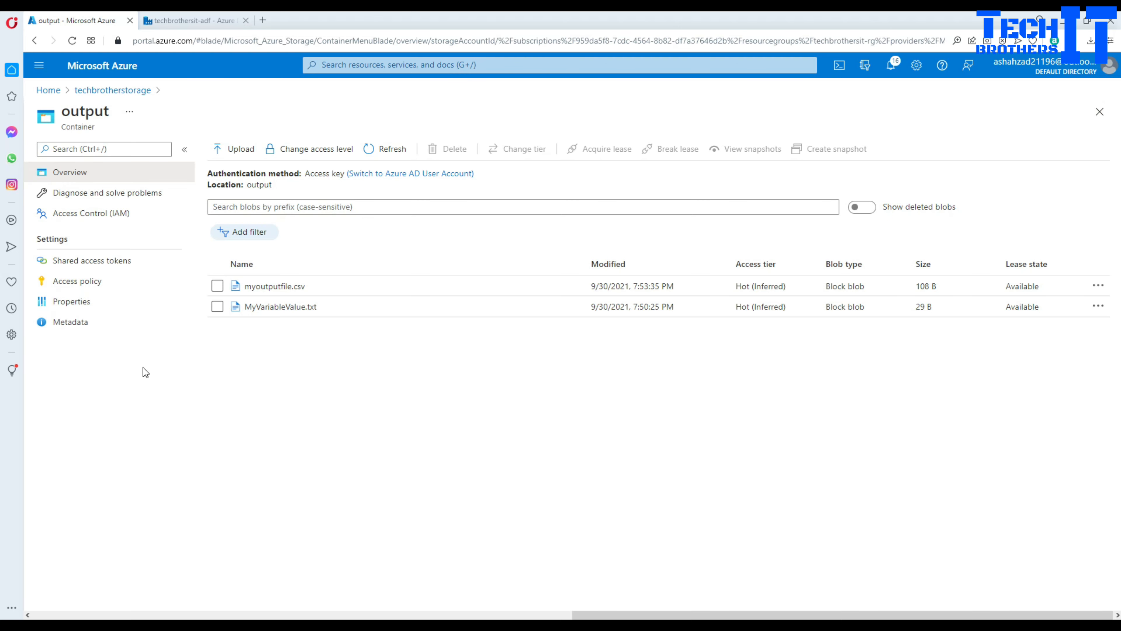
left_click(193, 20)
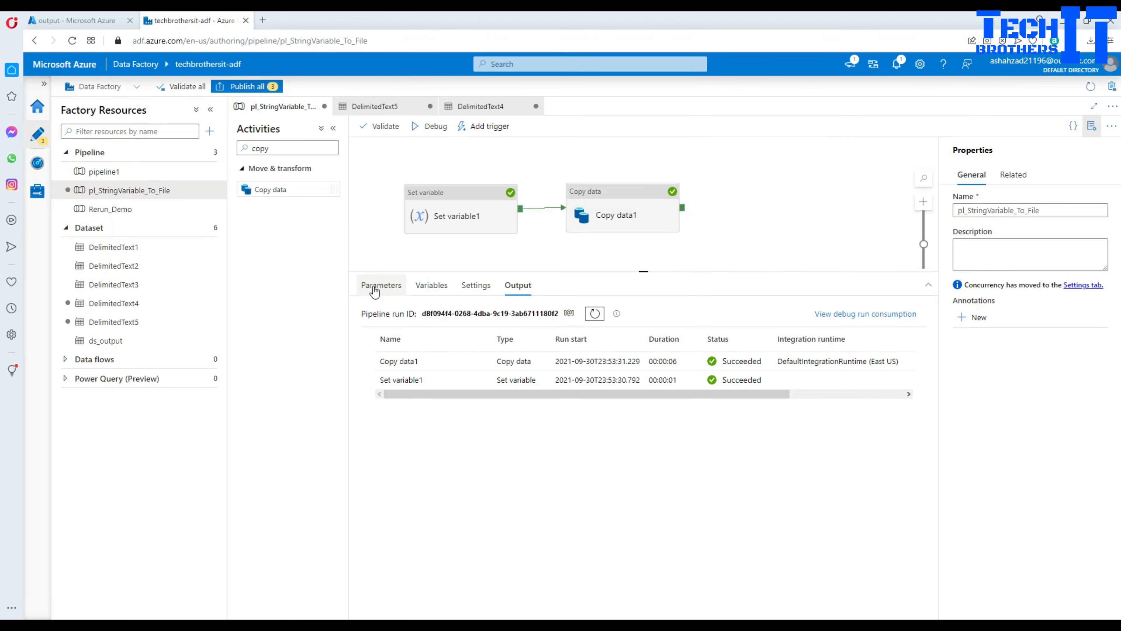